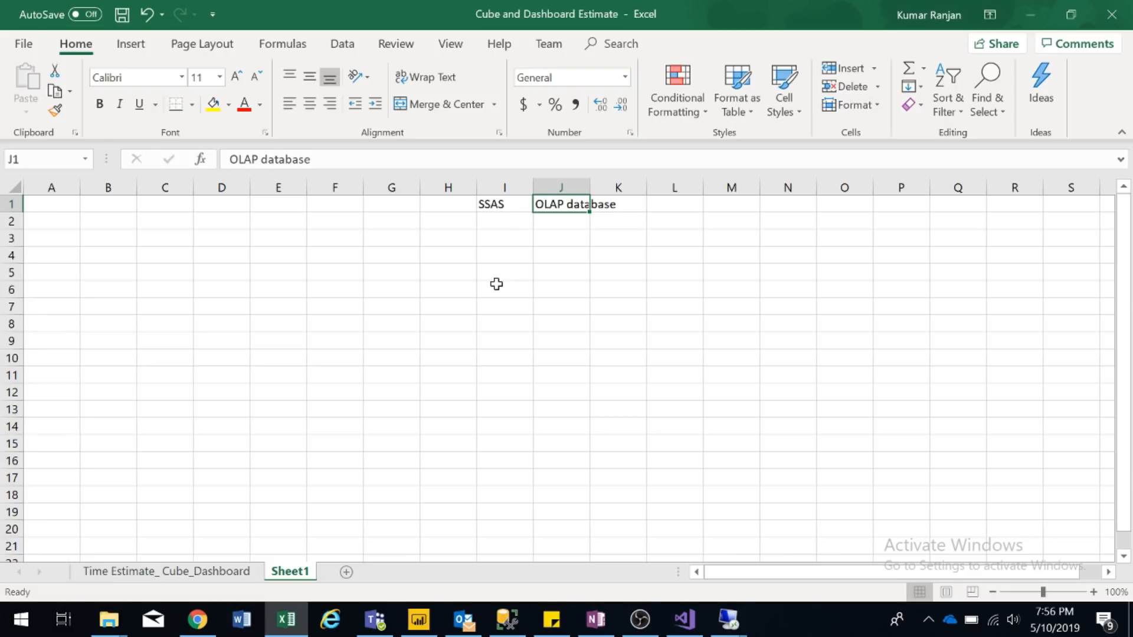
- Enter the note '2 modes' in I2 under SSAS, correcting the mistyped @
key(Left)
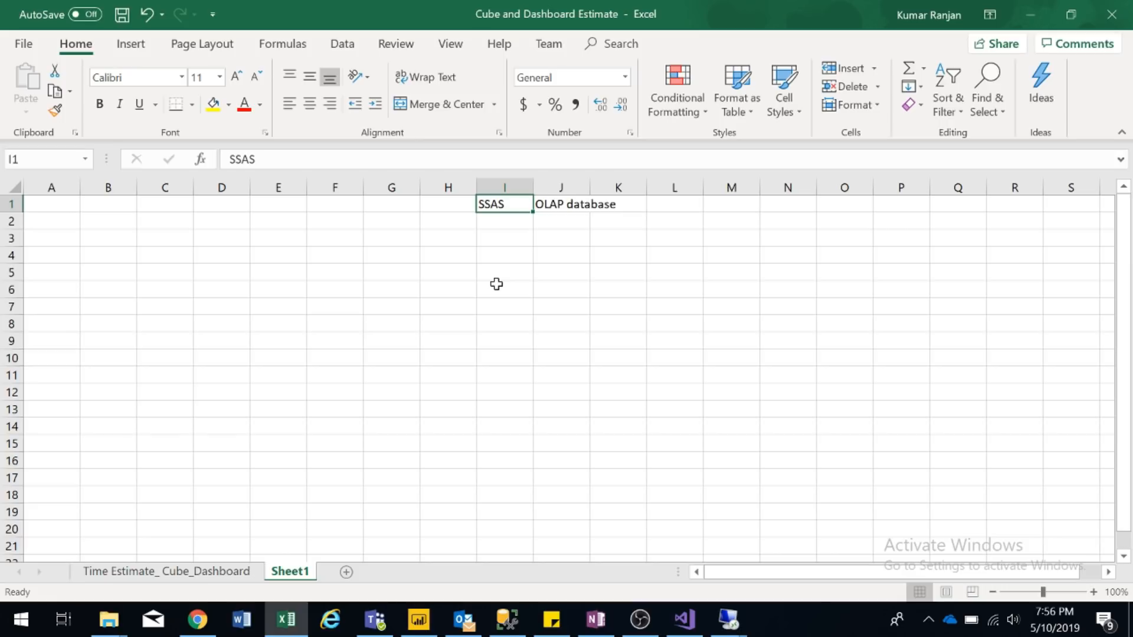
key(Right)
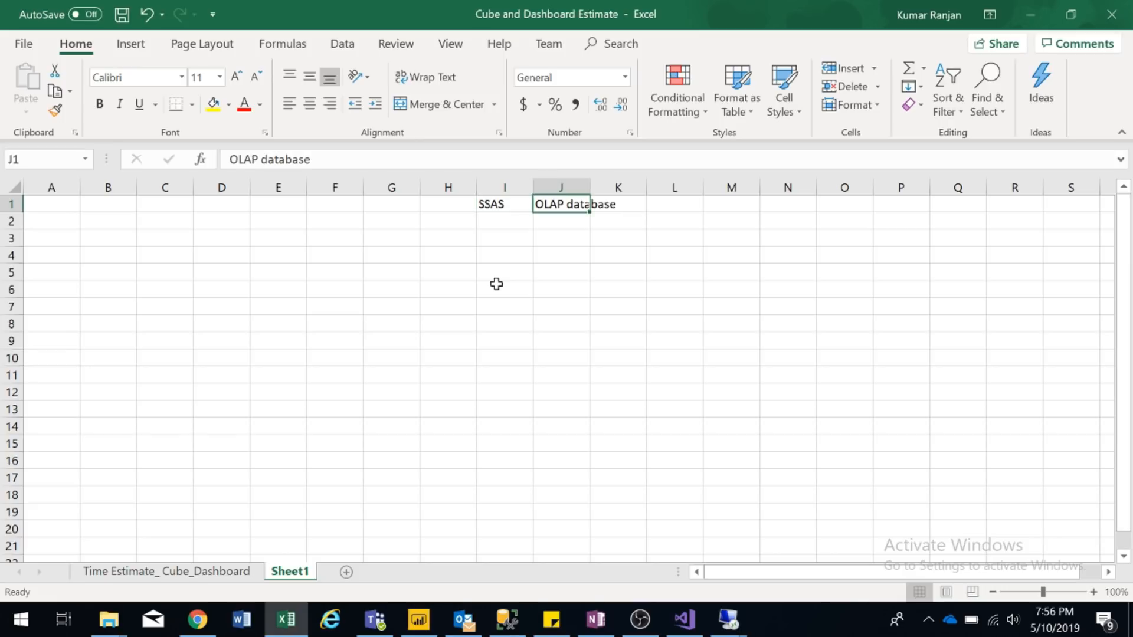
click(489, 223)
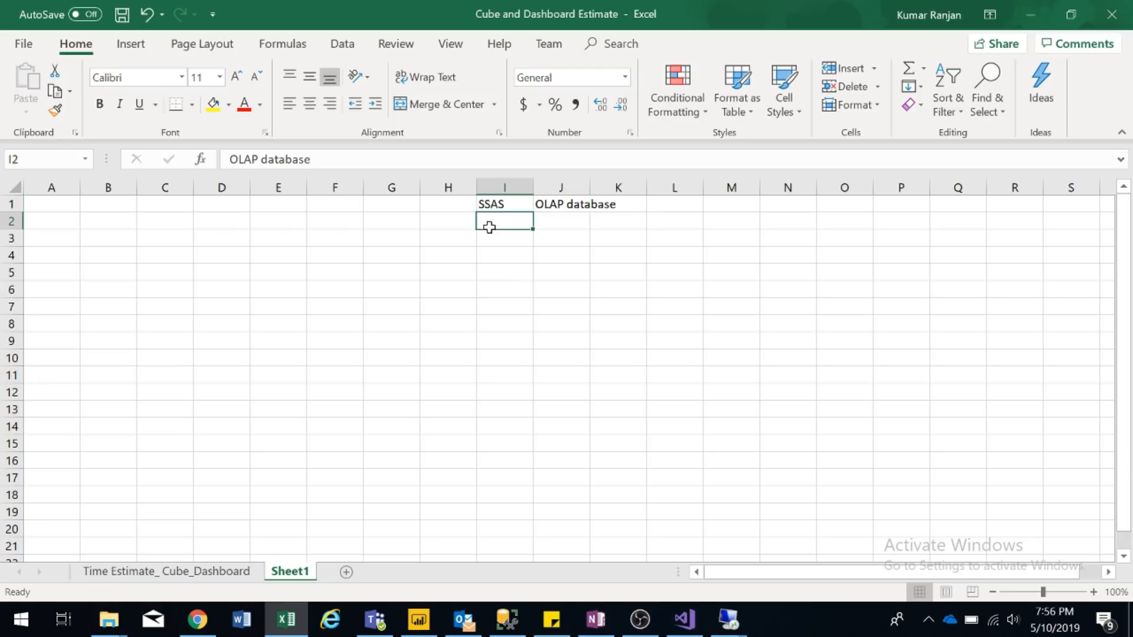
text(@ modes)
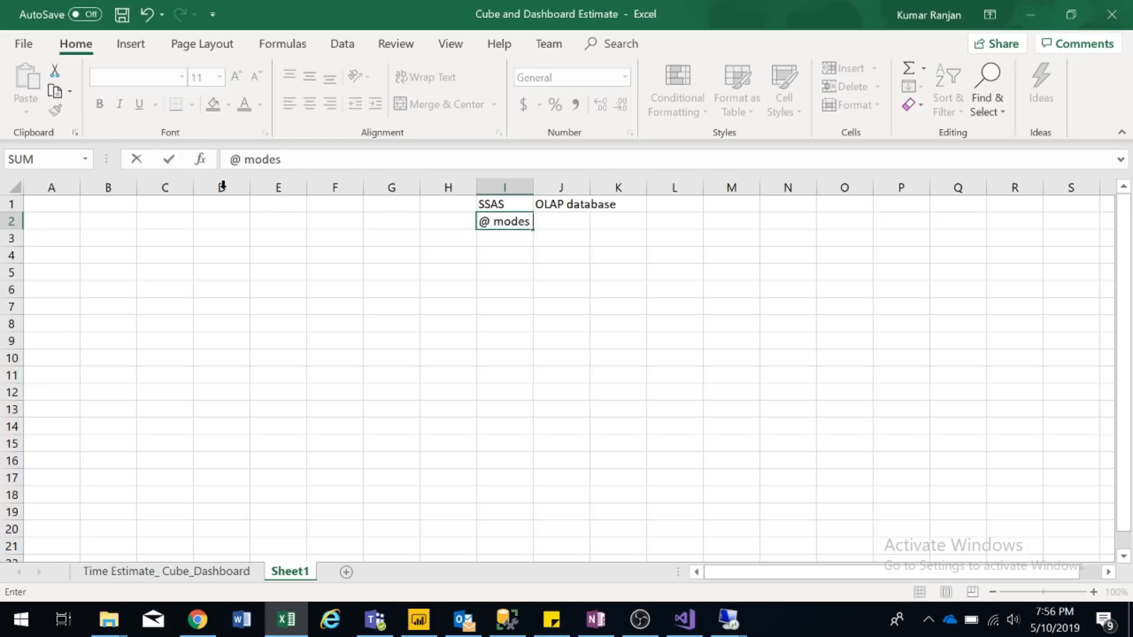
click(240, 160)
key(BackSpace)
text(2)
key(Return)
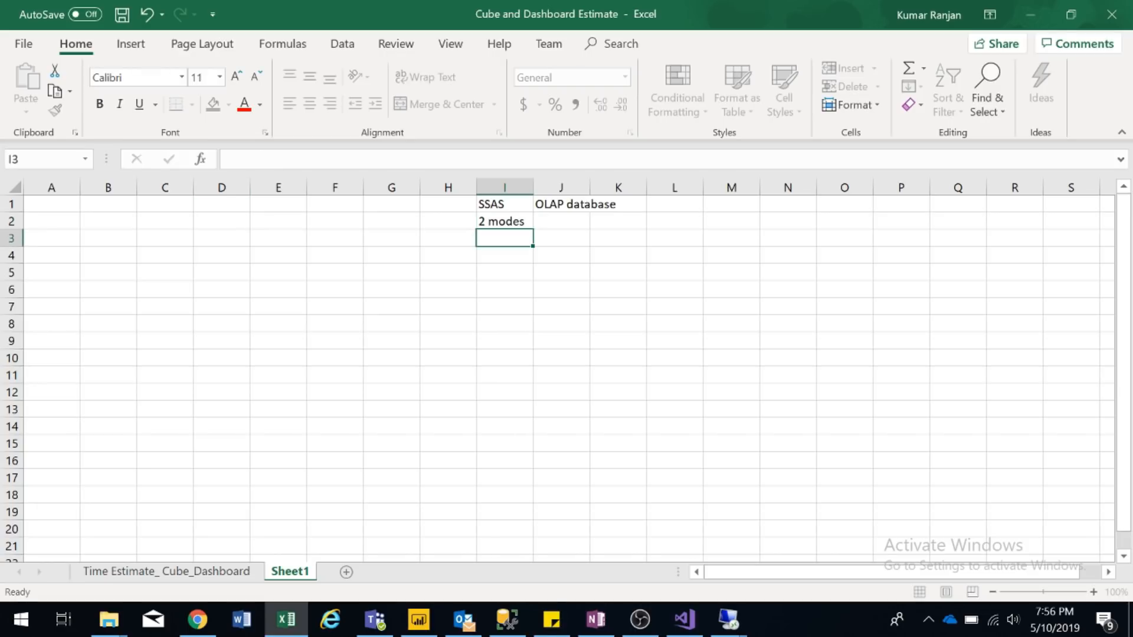
key(Left)
key(Left)
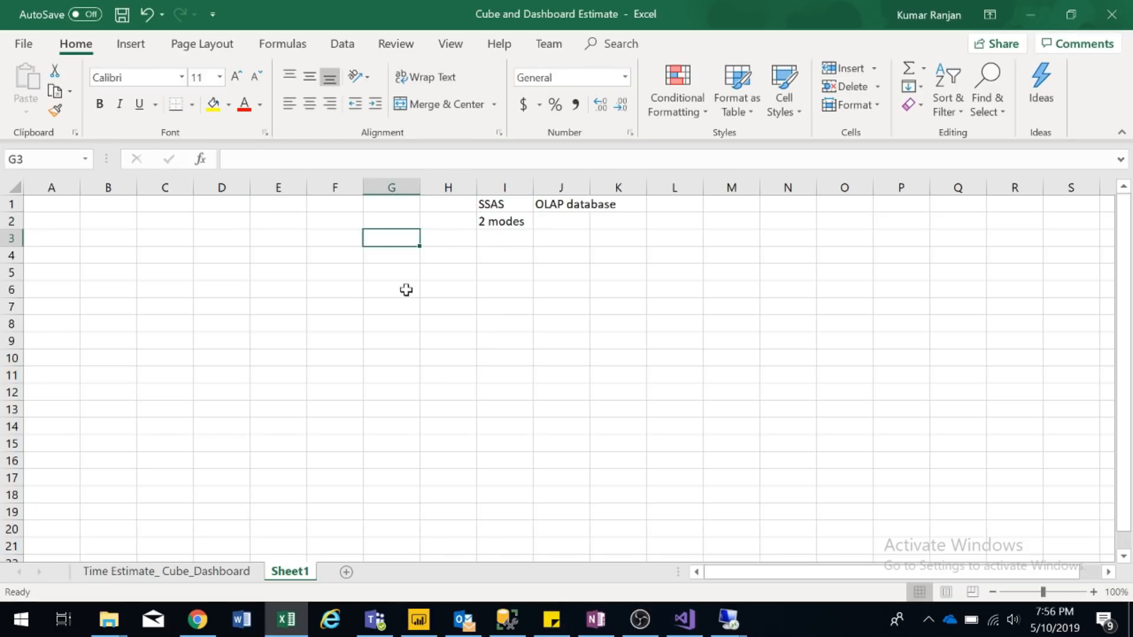
- Enter MDX in G3, DAX in L3 and Tabular in M3
text(MDX)
key(Return)
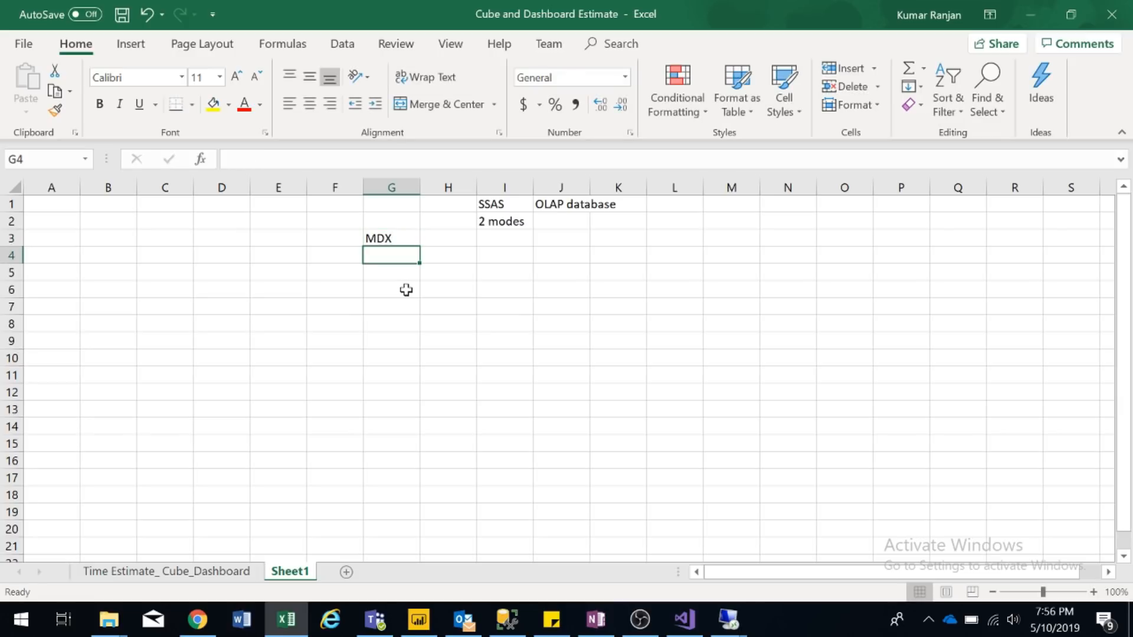
key(Up)
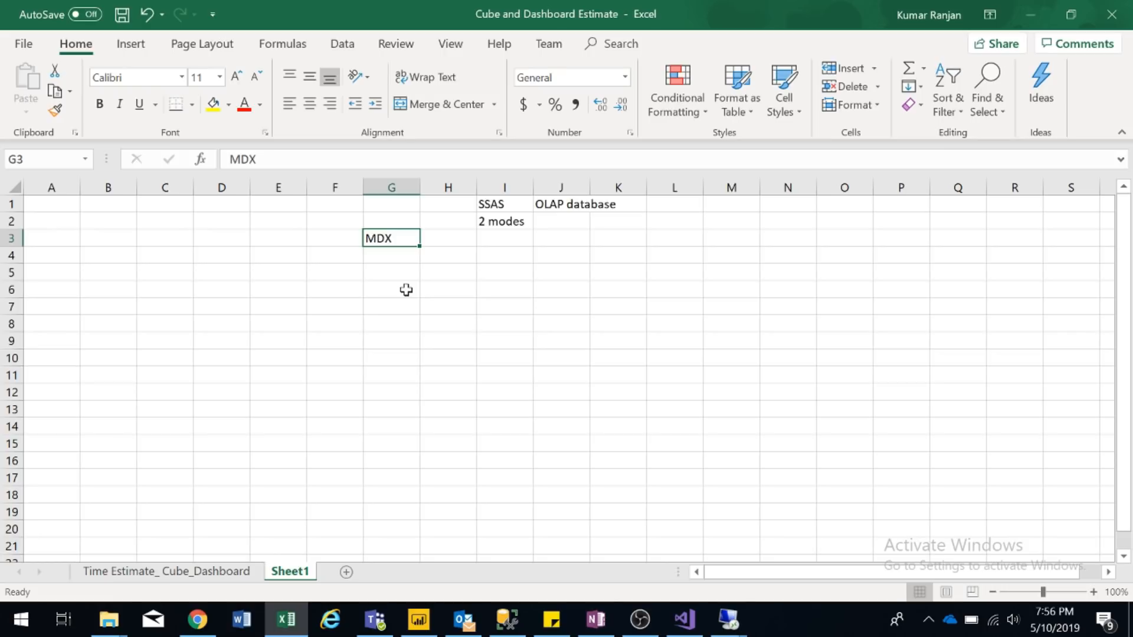
key(Right)
key(Right)
key(Right)
key(Right)
key(Right)
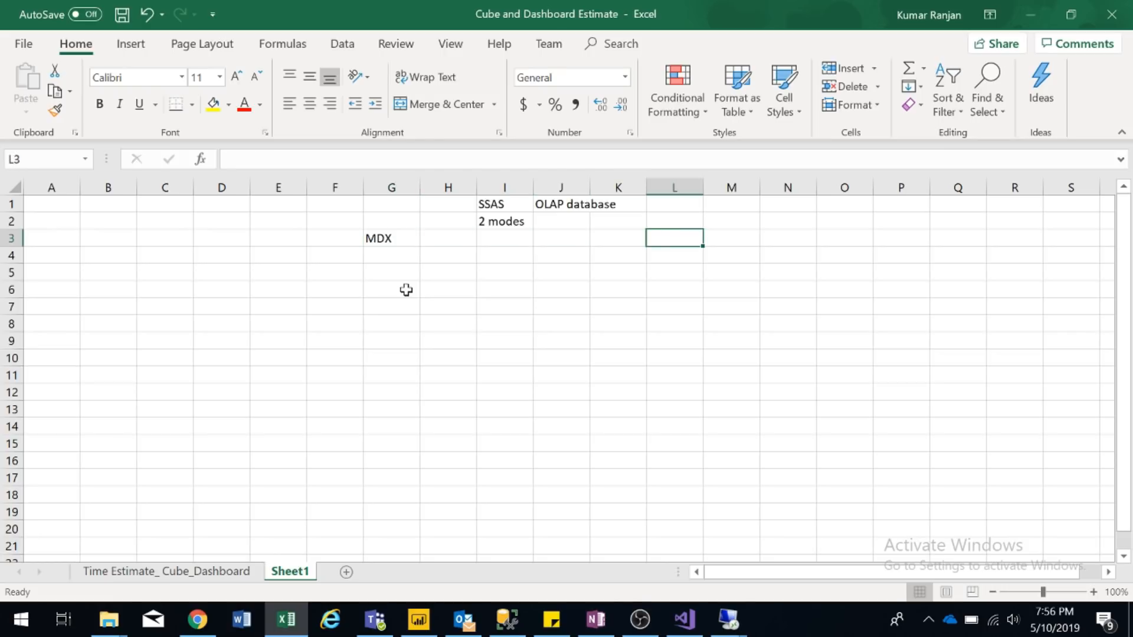
text(DAX)
key(Right)
key(Right)
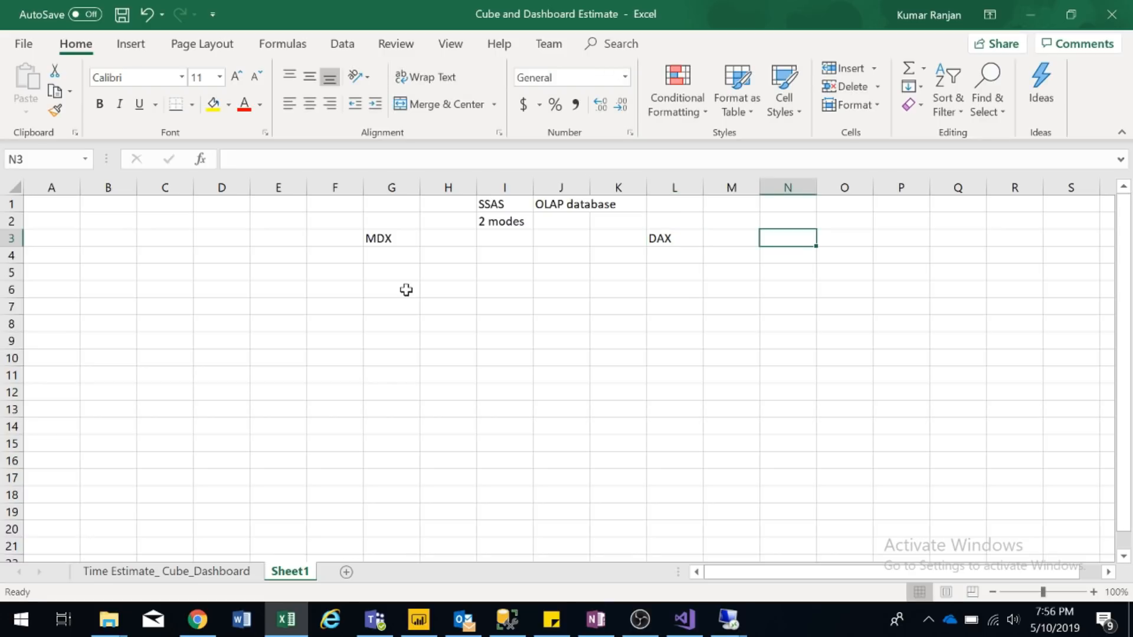
key(Left)
text(Tabular)
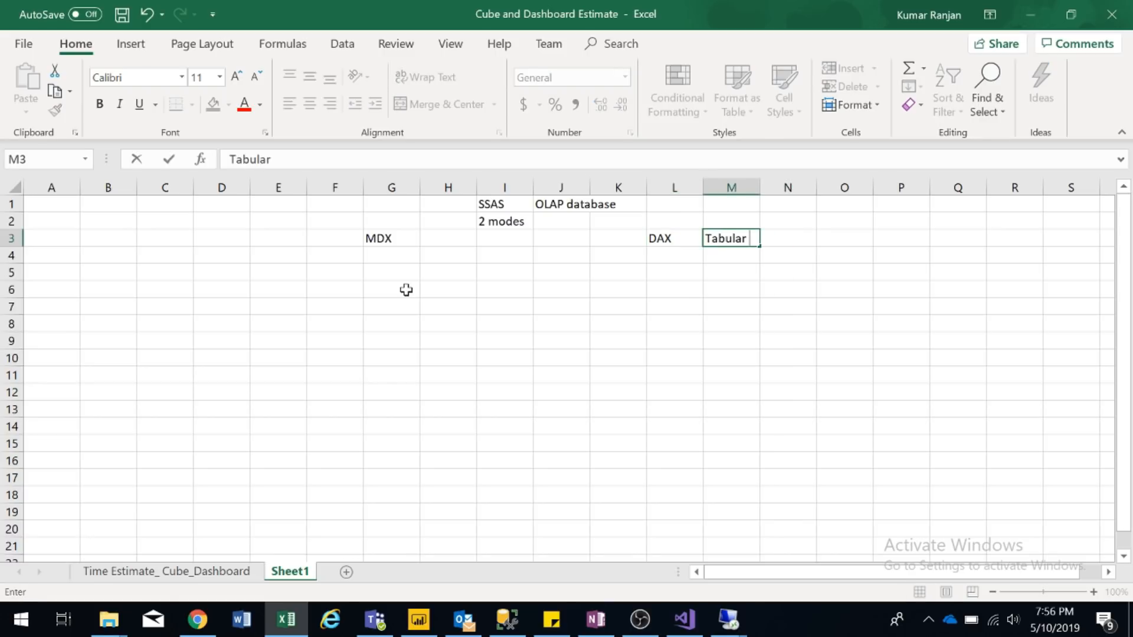
key(Return)
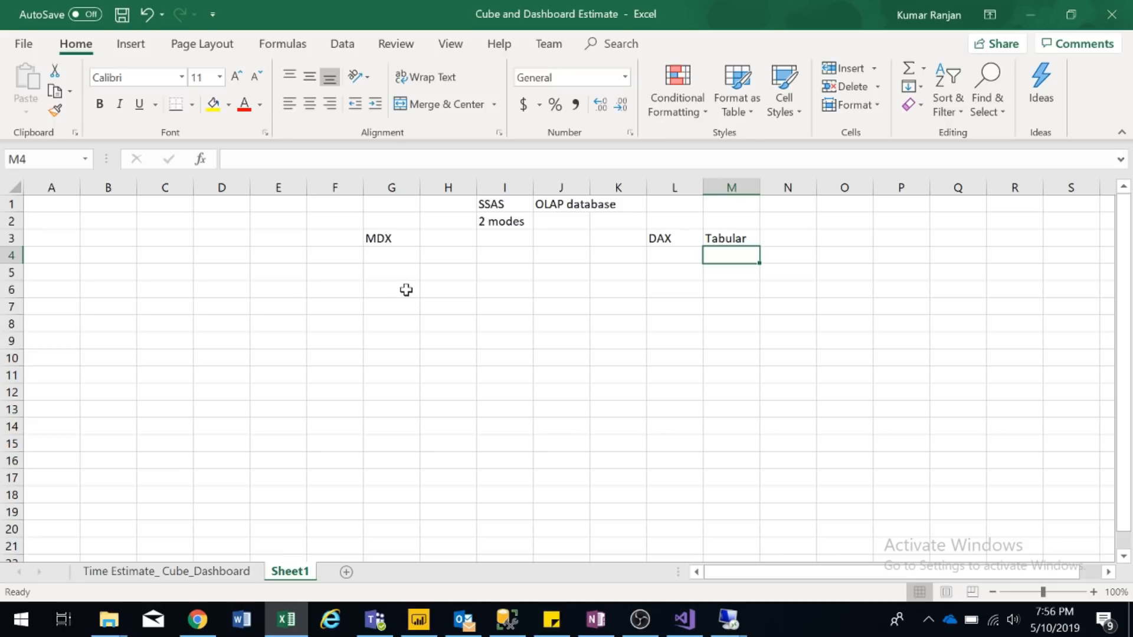
key(Left)
key(Up)
key(shift+Right)
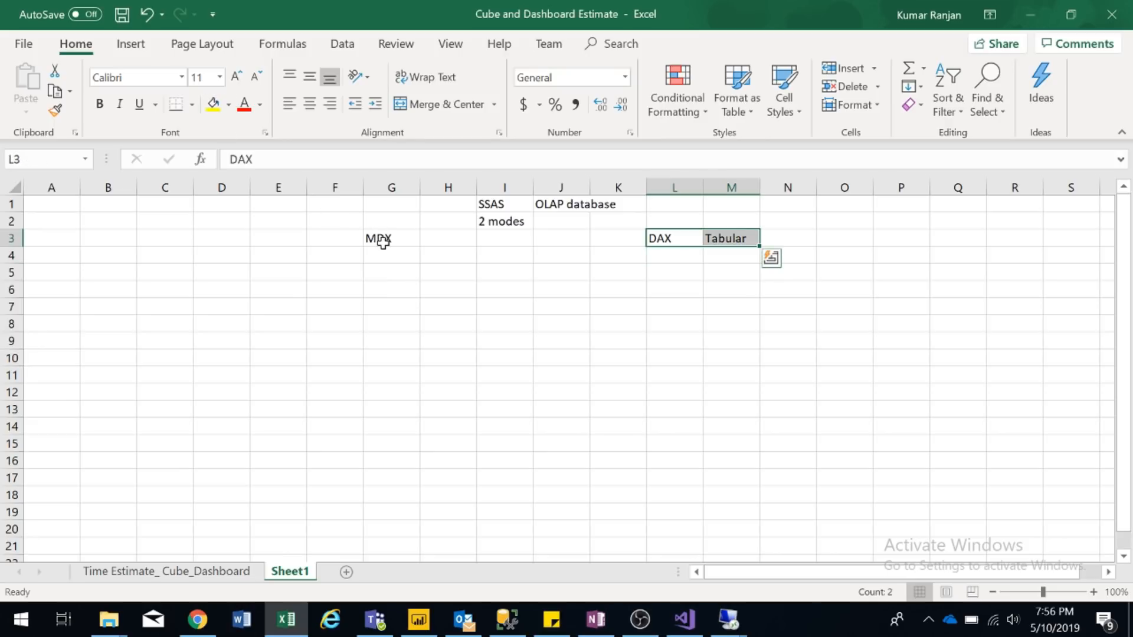
- Fill the MDX cell G3 and the DAX and Tabular cells L3:M3 with yellow
click(383, 241)
click(213, 104)
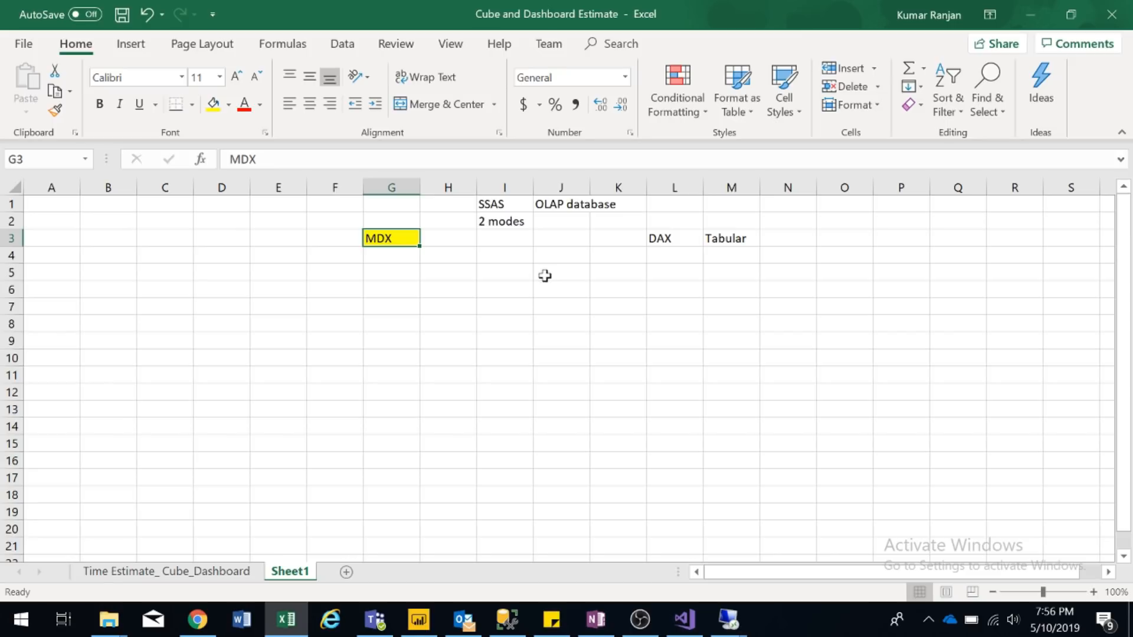
click(395, 259)
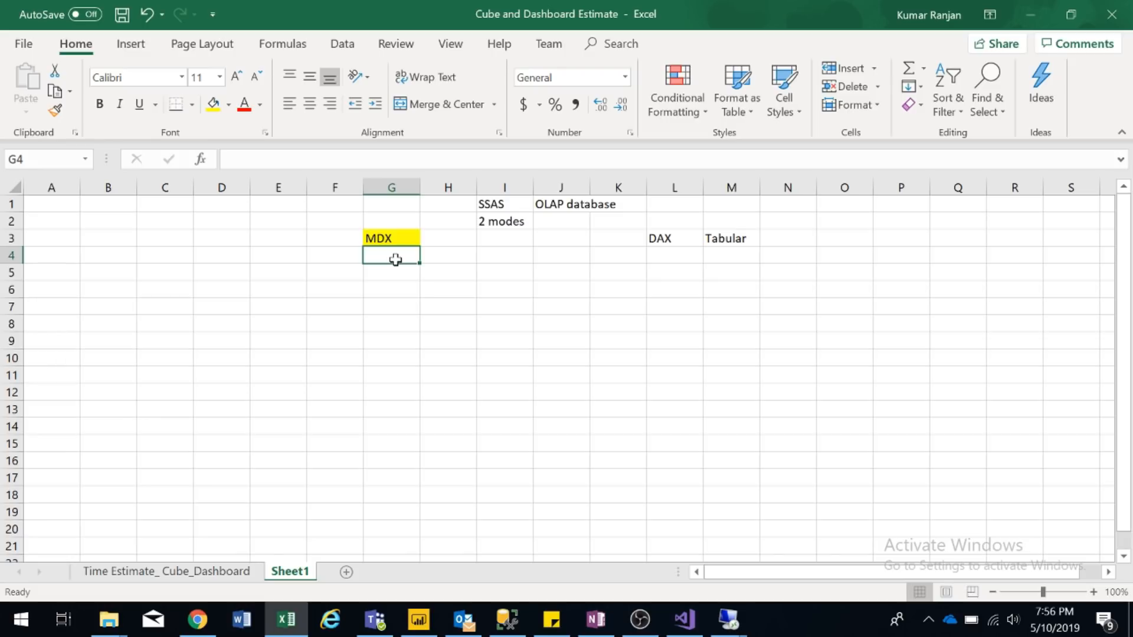
key(Right)
key(Right)
key(Right)
key(Right)
key(Right)
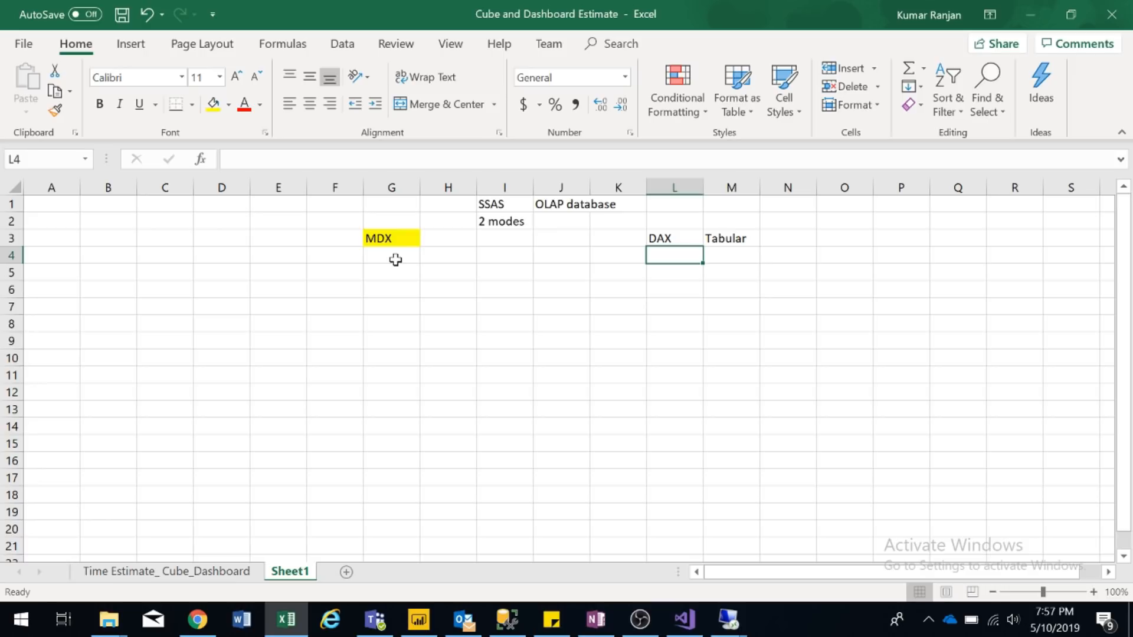
key(Up)
key(shift+Right)
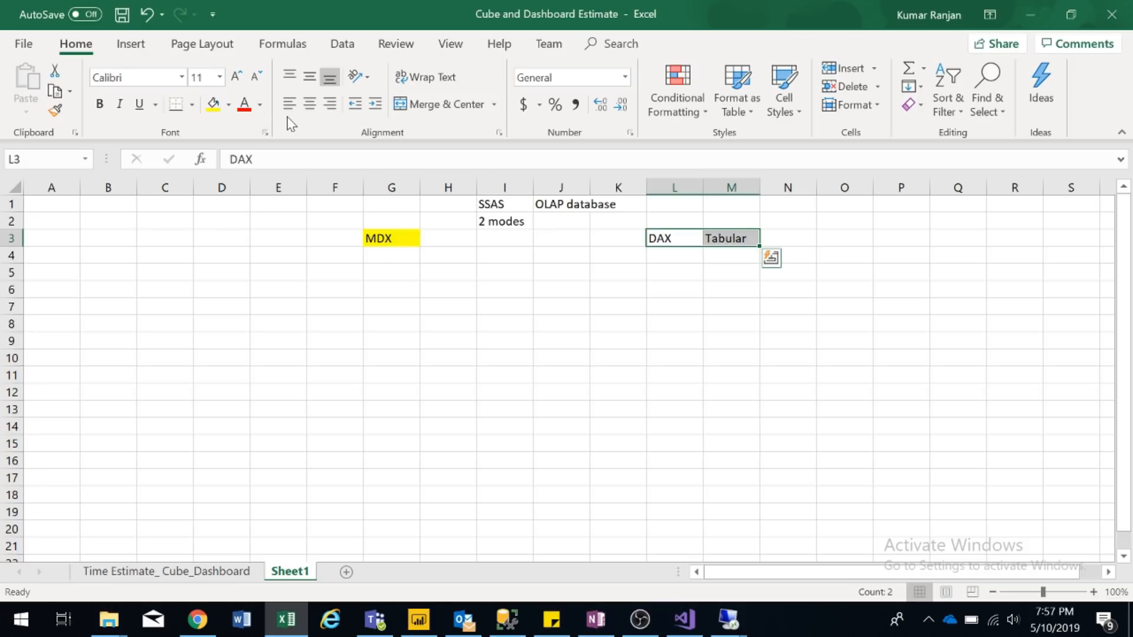
click(213, 104)
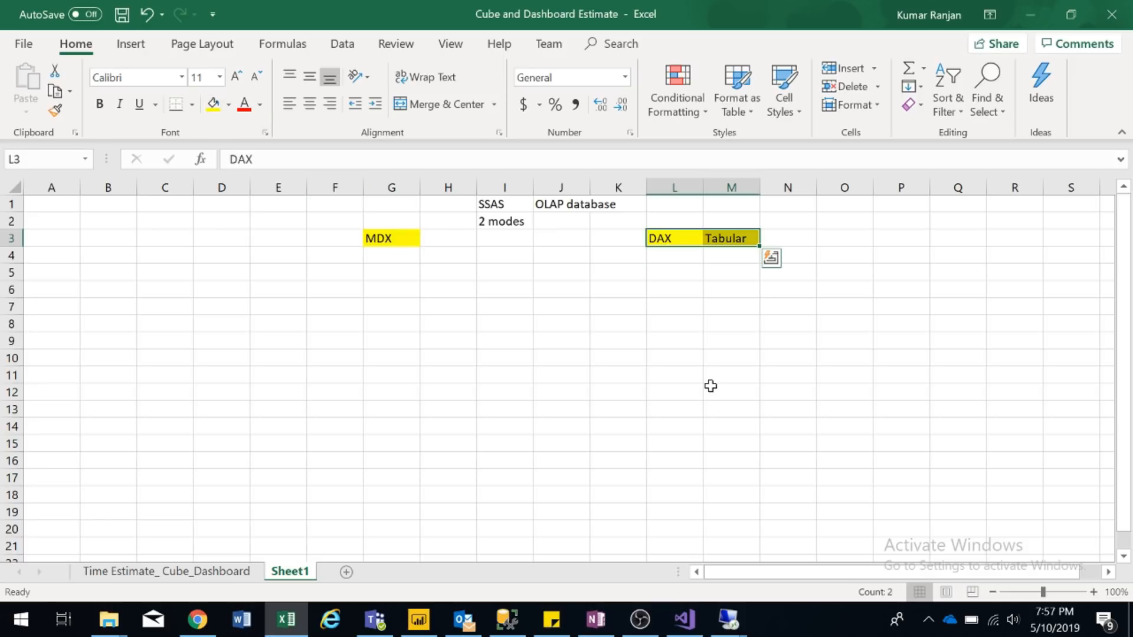
click(688, 252)
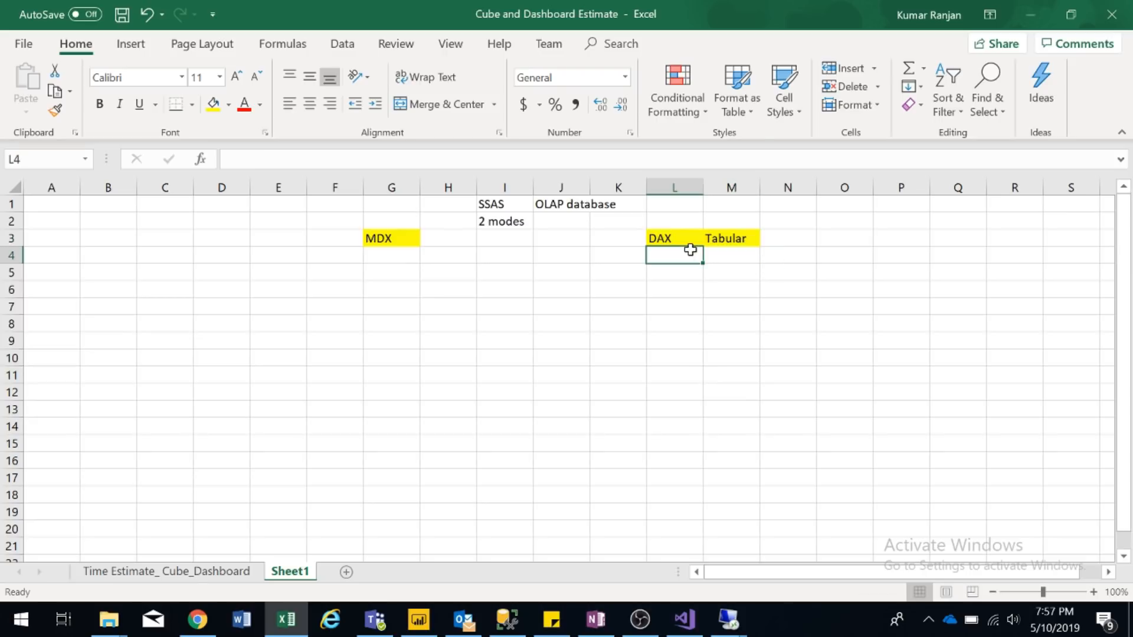
click(682, 236)
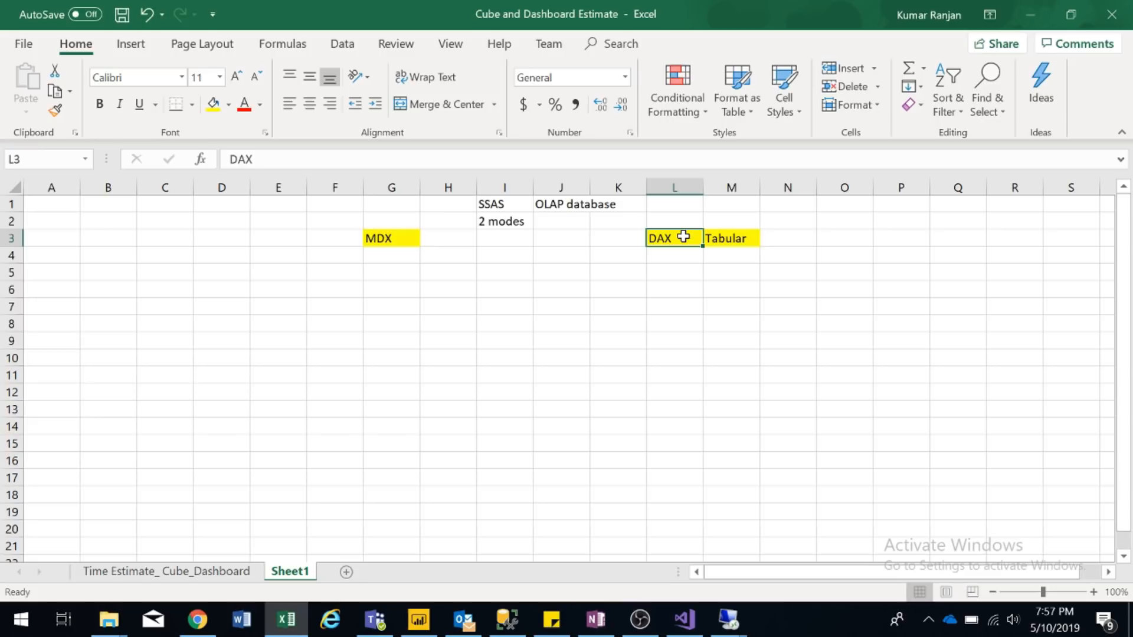
click(735, 238)
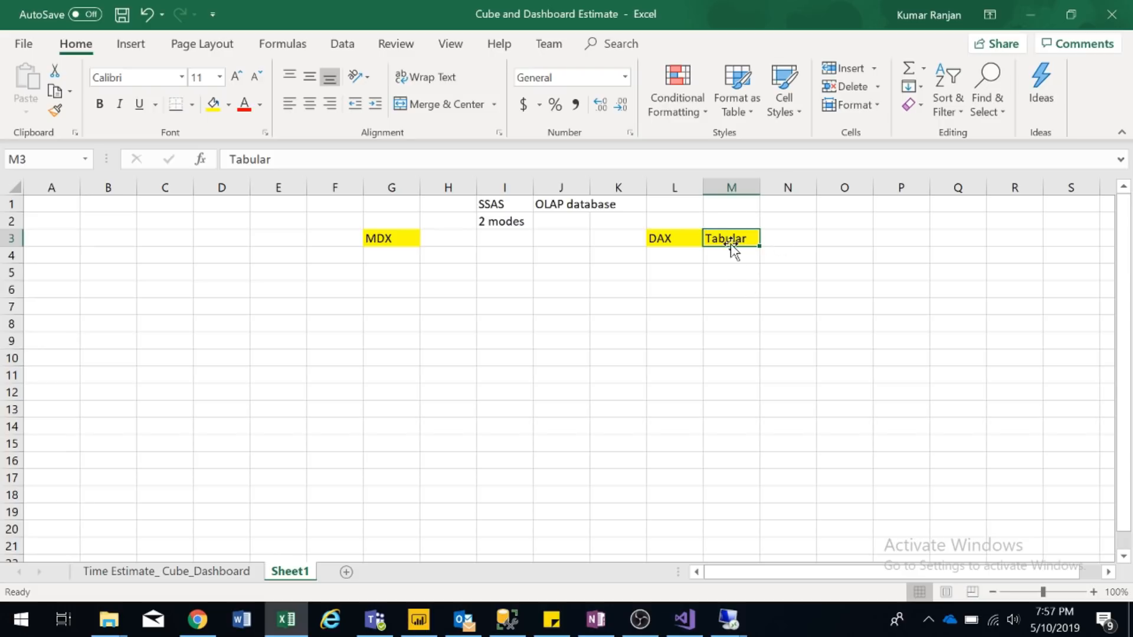
- Enter 'Multidimentional' in E3 next to the MDX cell
click(285, 242)
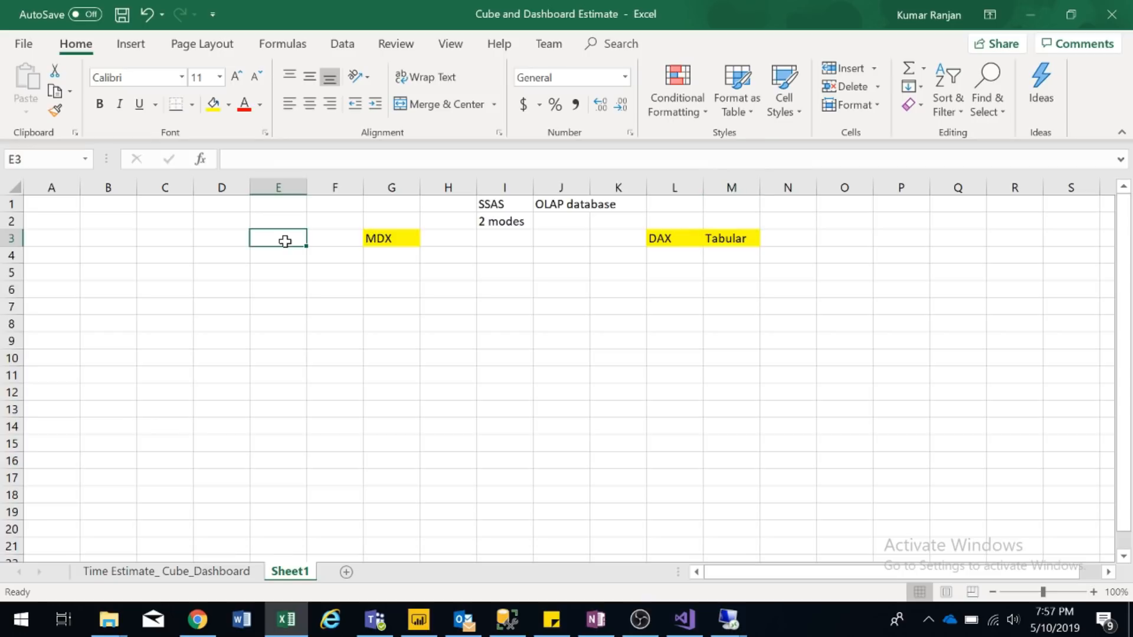
text(Multidimentional)
key(Return)
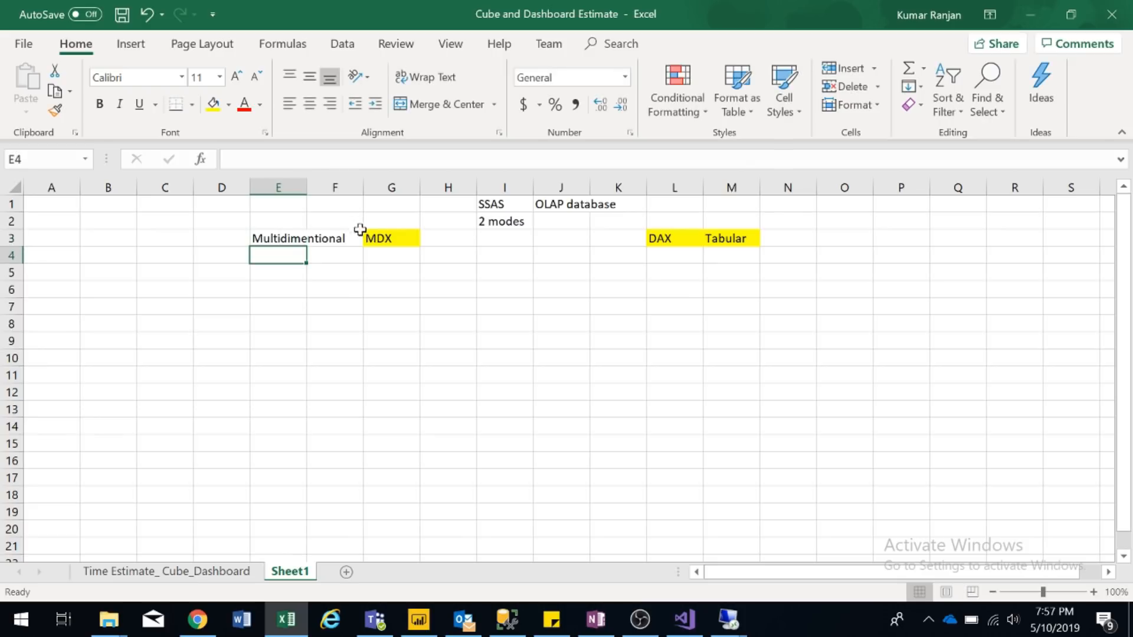
click(386, 238)
click(304, 238)
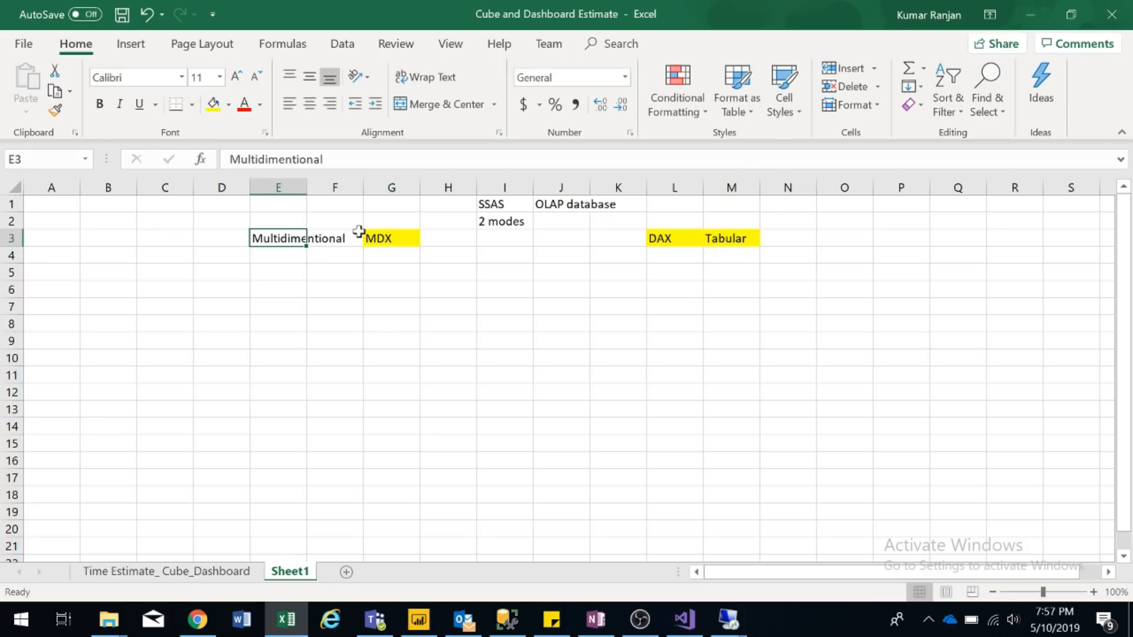
click(393, 241)
click(744, 241)
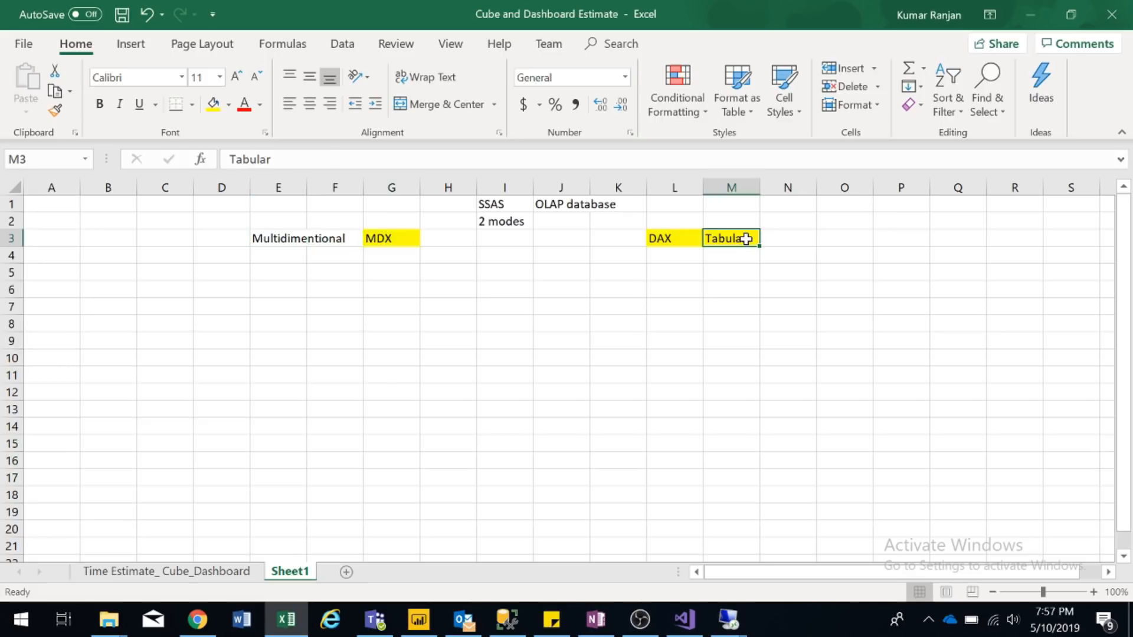
click(679, 240)
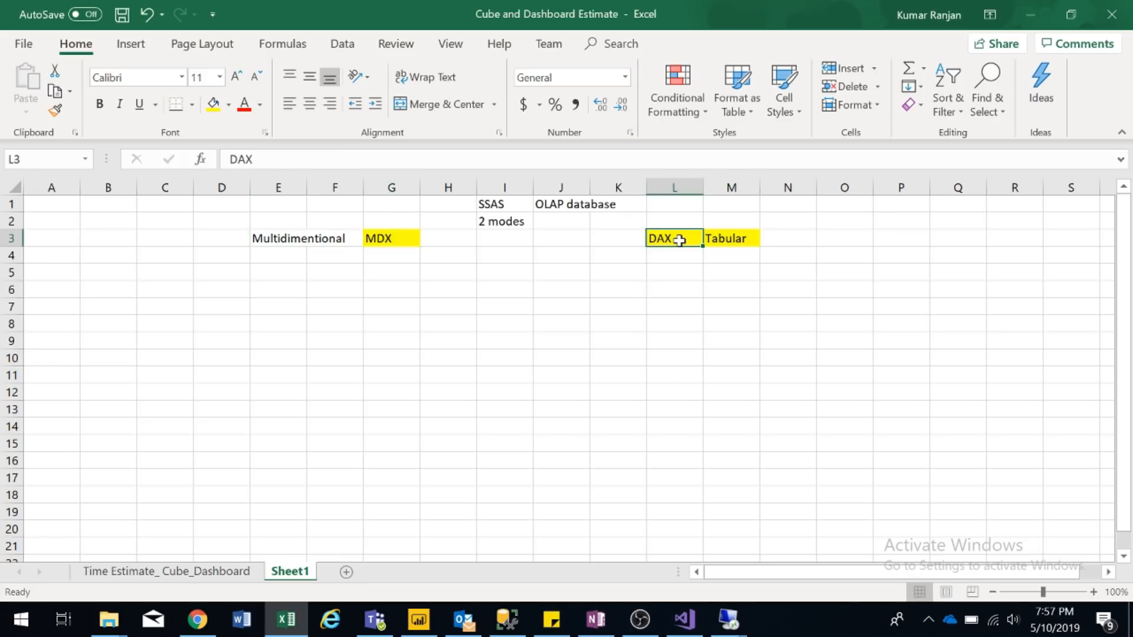
- Type the label 'Measure' into cell C7
key(End)
click(164, 300)
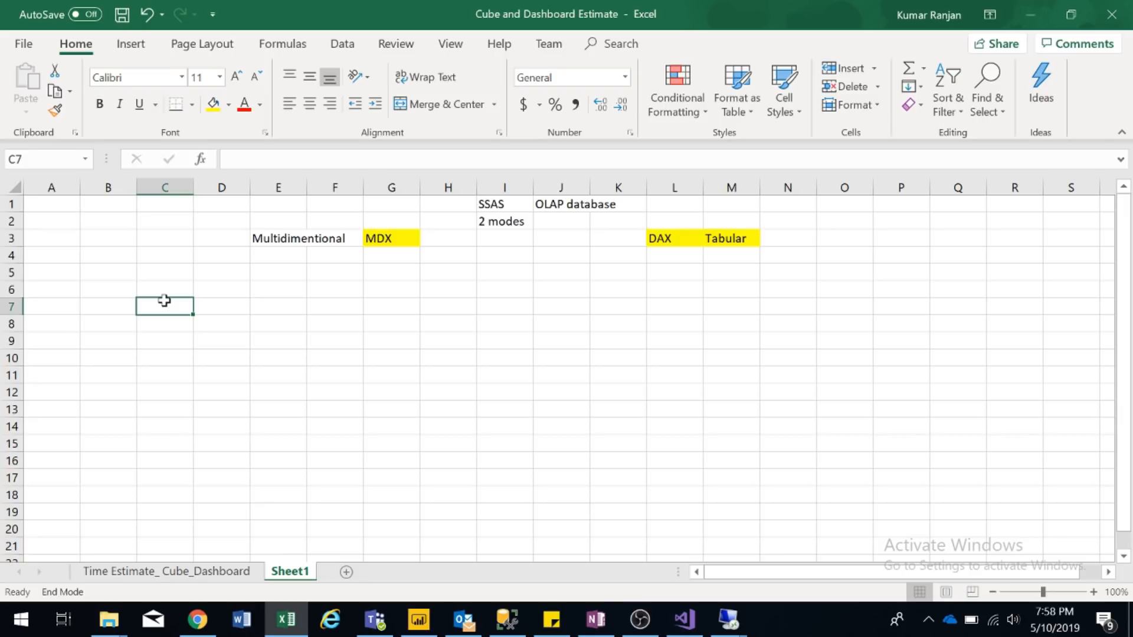
text(Measure)
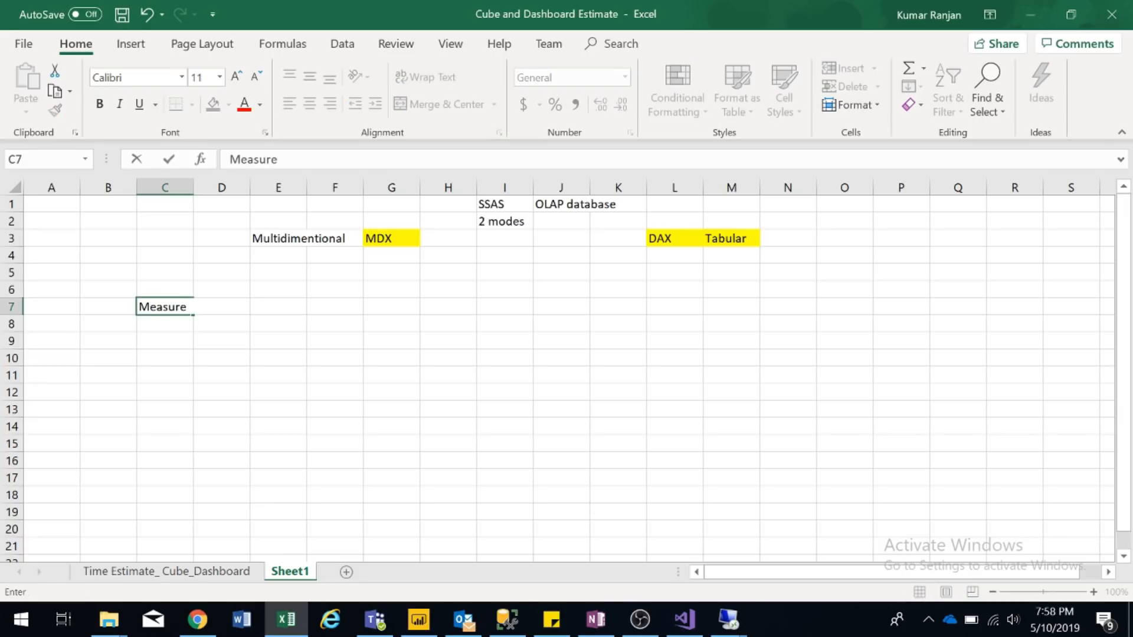
- Commit Measure in C7 and enter 'Dimention' in C9, fixing its spelling
key(Return)
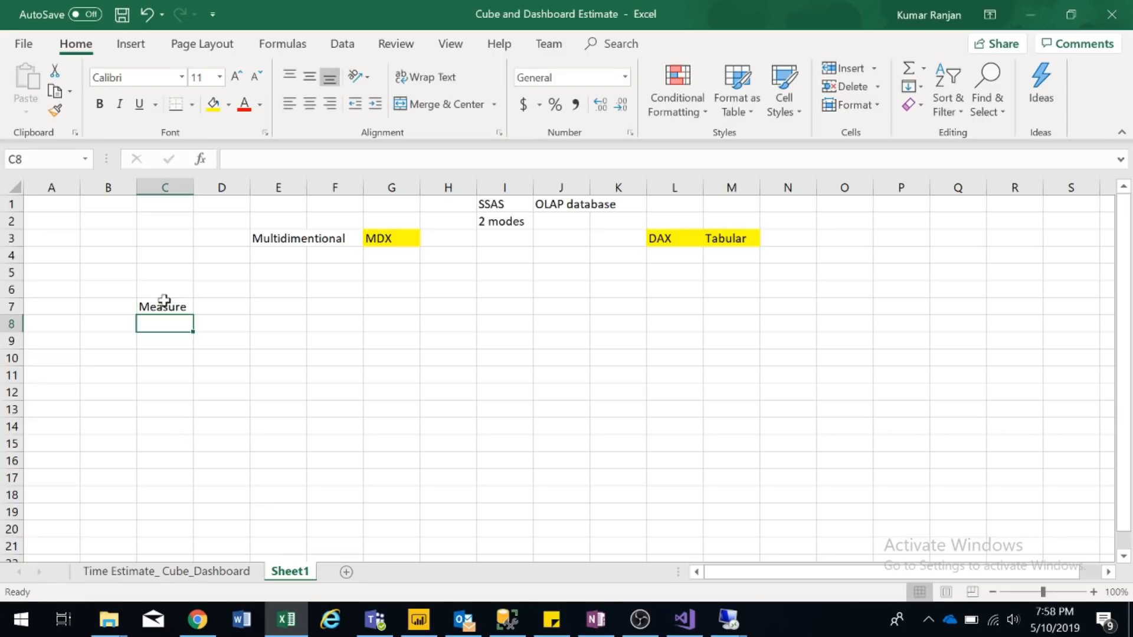
key(Return)
text(Dimentio)
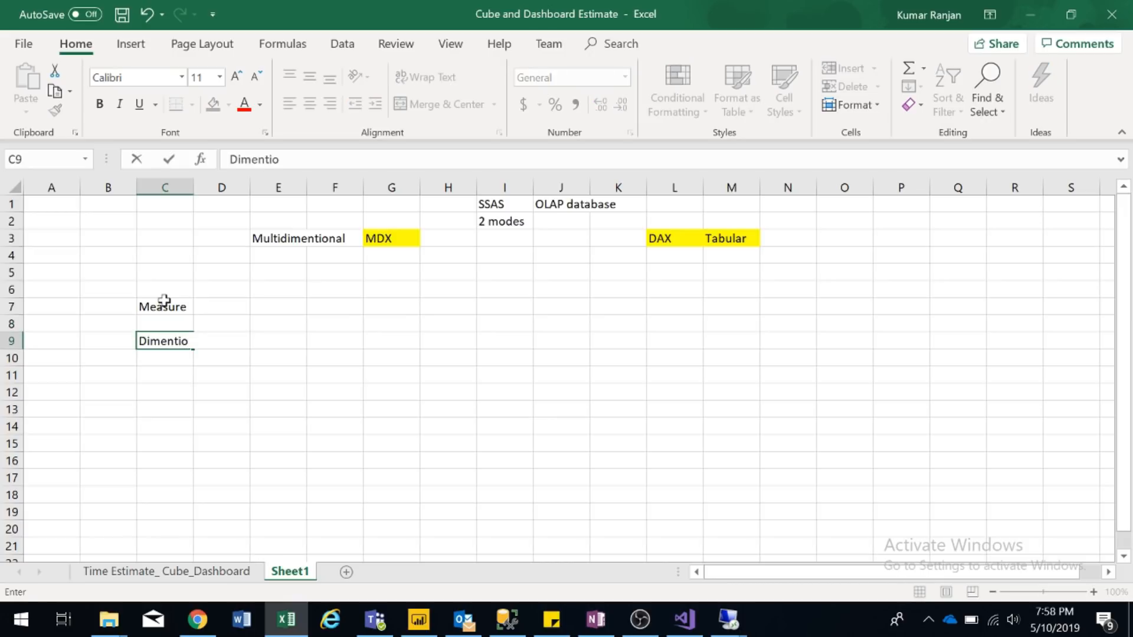
key(Return)
key(Up)
click(282, 160)
text(n)
key(Return)
- Enter 'Attributes' in C11, correcting typos, and begin the Measure description in D7
key(Down)
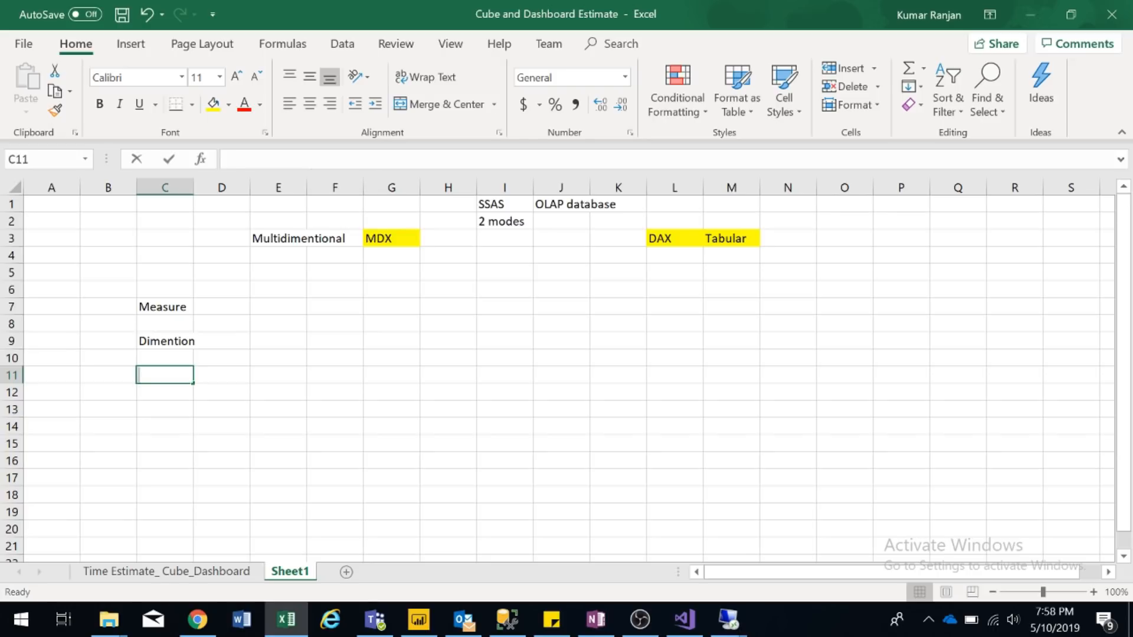
key(BackSpace)
text(Attruv)
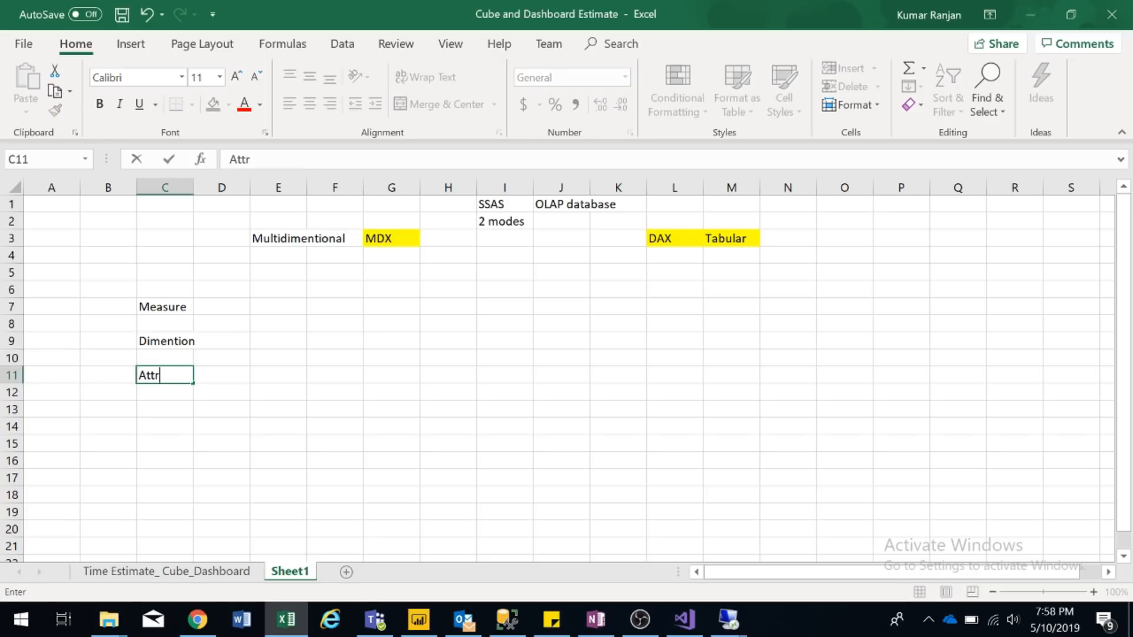
key(BackSpace)
key(BackSpace)
key(BackSpace)
text(ribues)
key(Return)
key(Up)
click(267, 159)
text(t)
key(Return)
click(244, 305)
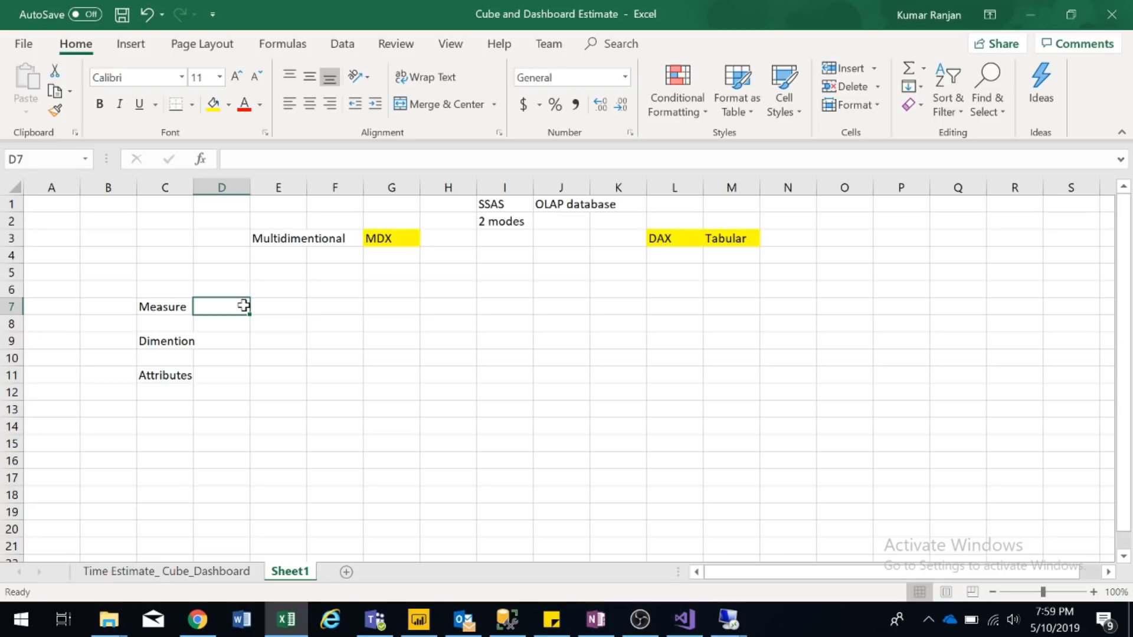
text(What)
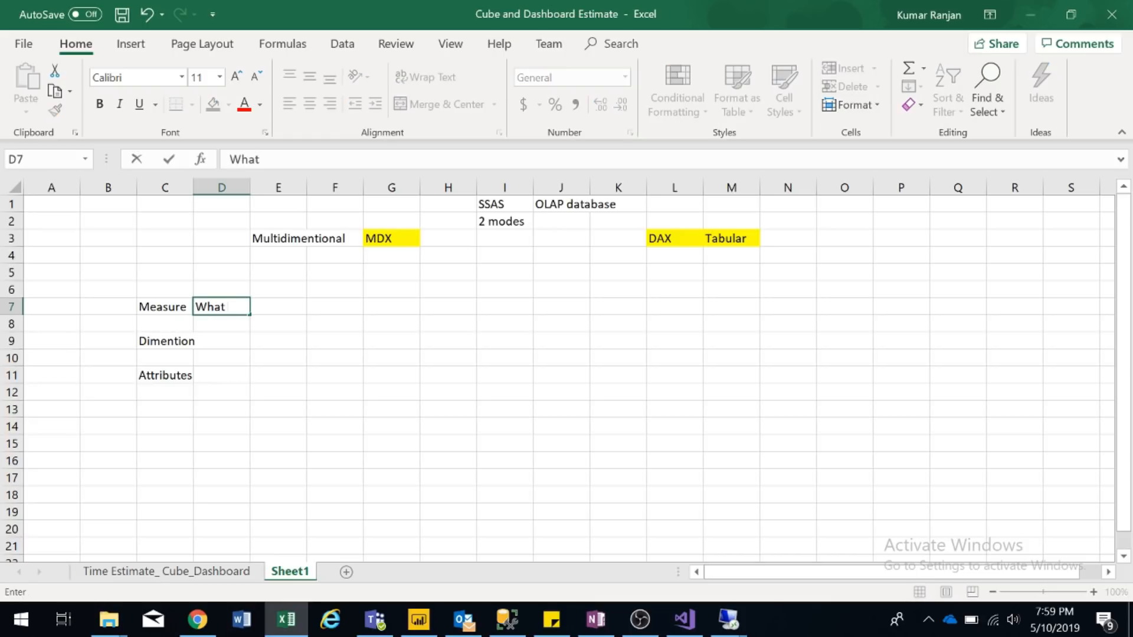
text( actually )
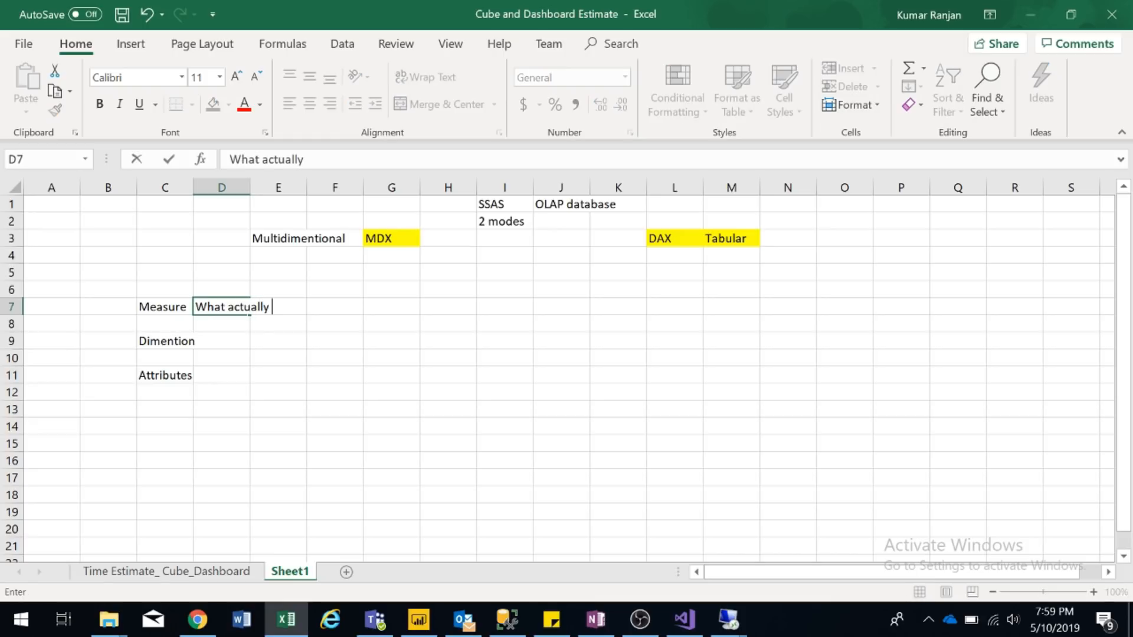
text(do you wan)
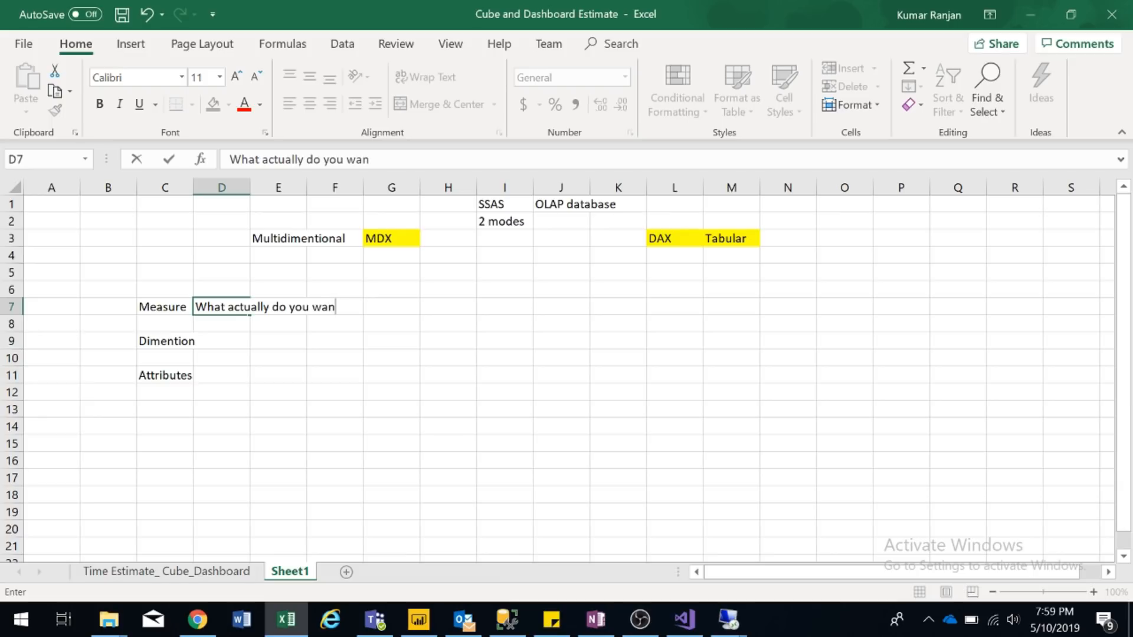
text(t yo)
- Finish D7 as 'What actually do you want to analyse. And these are stored in a fact table.'
key(BackSpace)
key(BackSpace)
key(BackSpace)
text(to analyse)
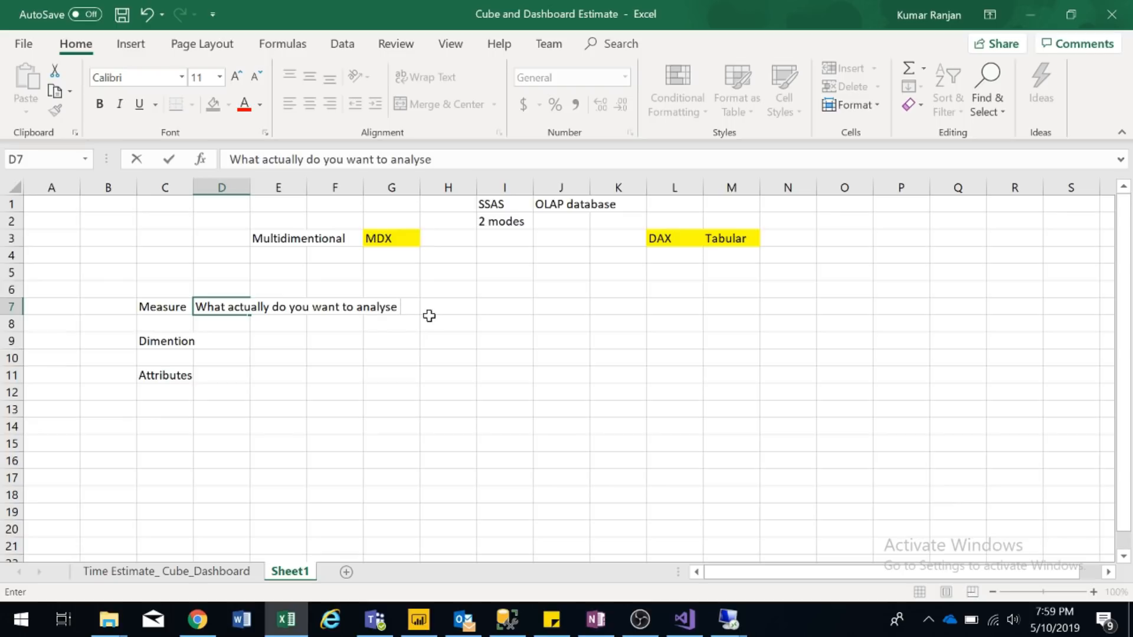
text(. And these a)
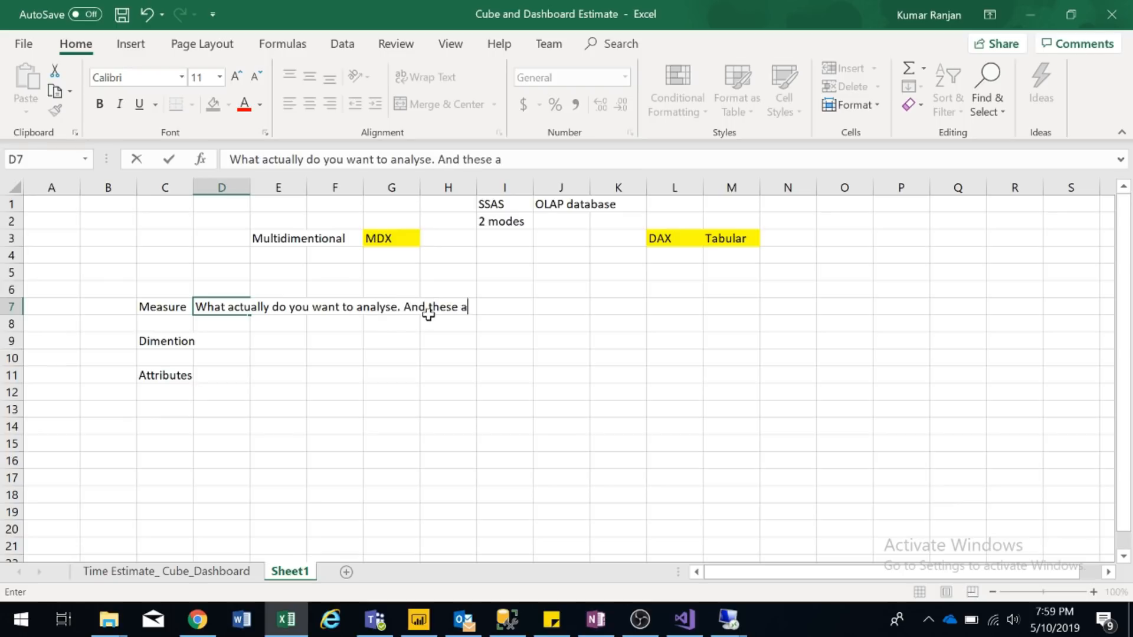
text(re stored i)
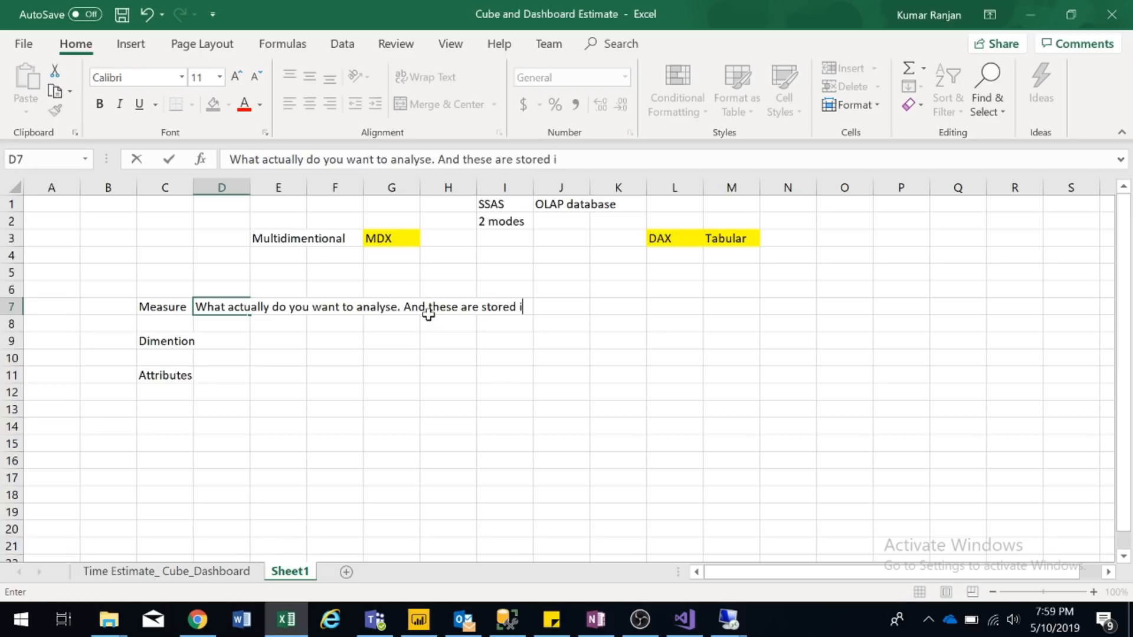
text(n a fact tab)
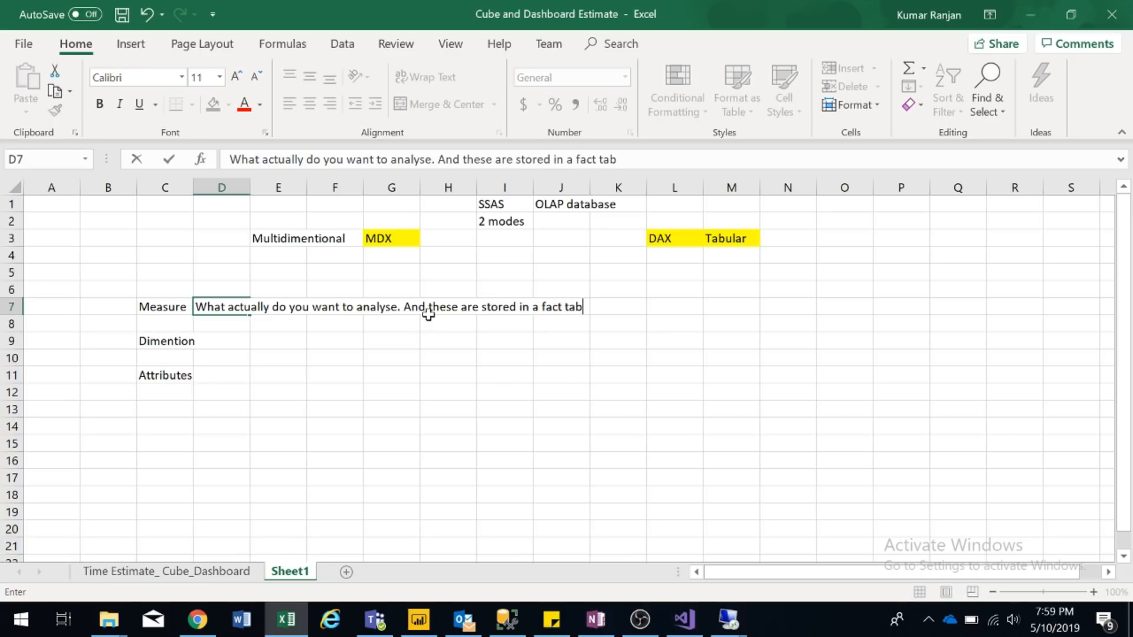
text(le.)
click(176, 307)
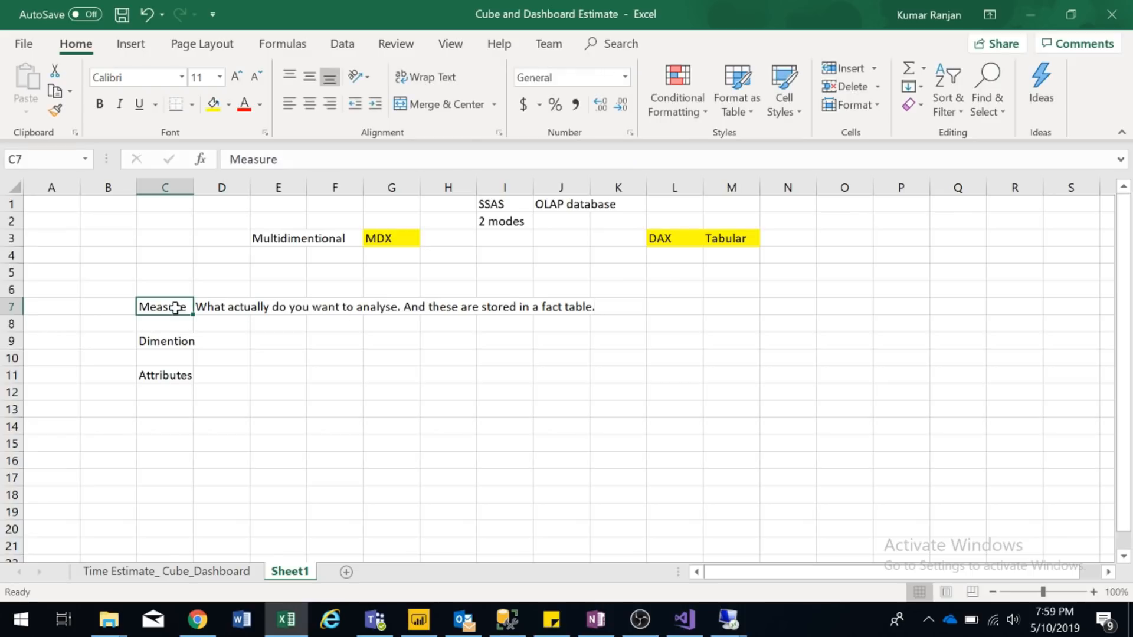
- Copy the C7:D11 notes into a new Sheet2 and autofit columns A and B
key(shift+Right)
key(shift+Down)
key(shift+Down)
key(shift+Down)
key(shift+Down)
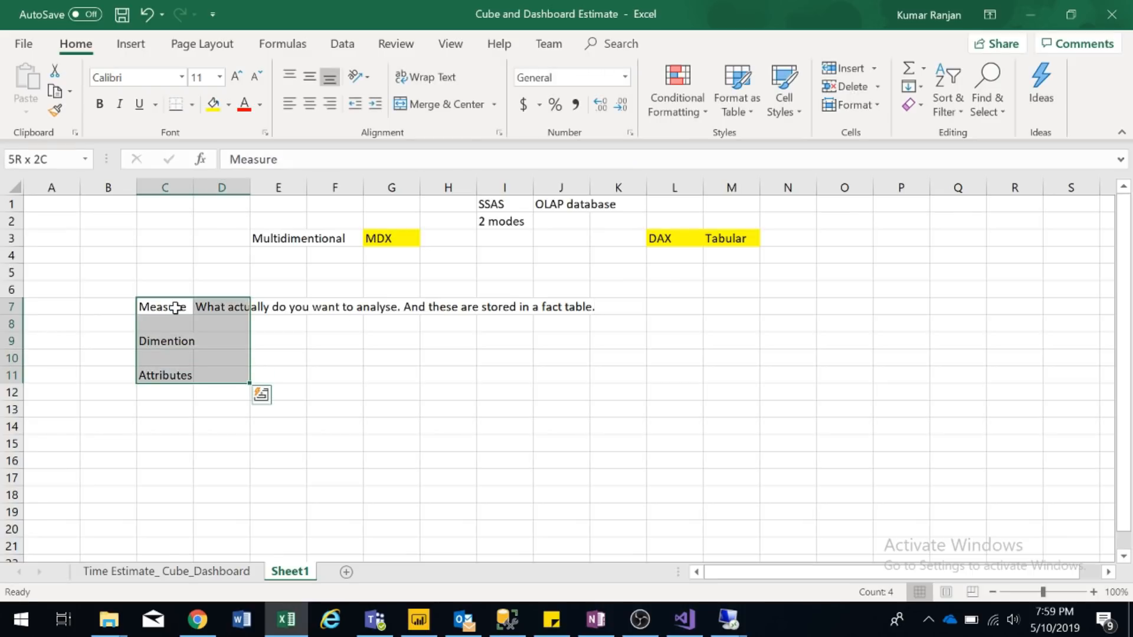
key(ctrl+c)
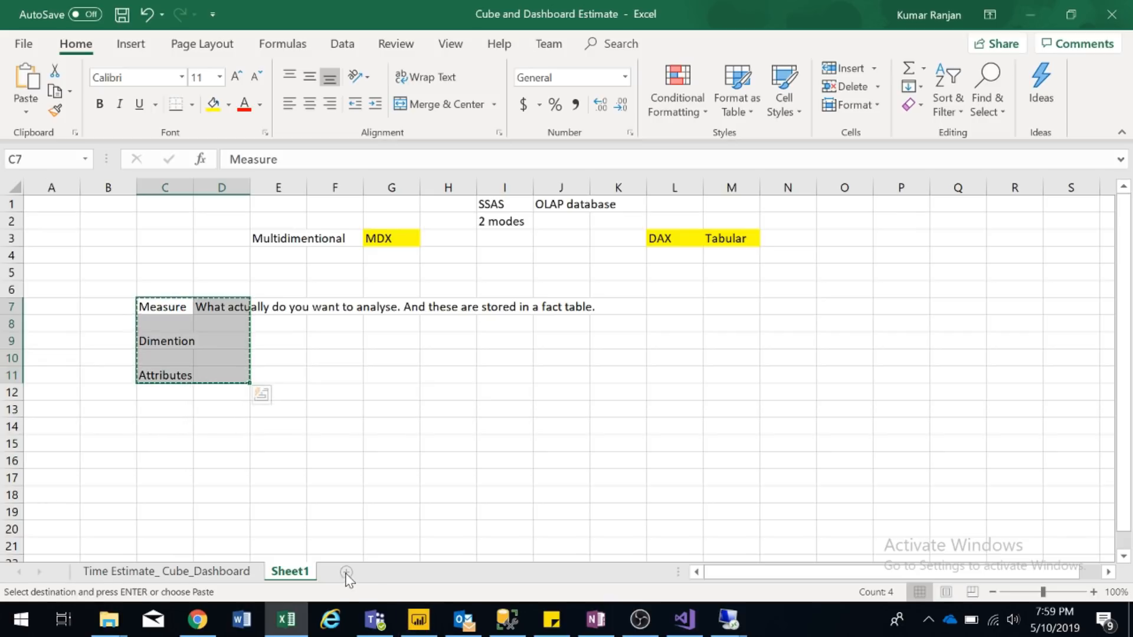
click(346, 572)
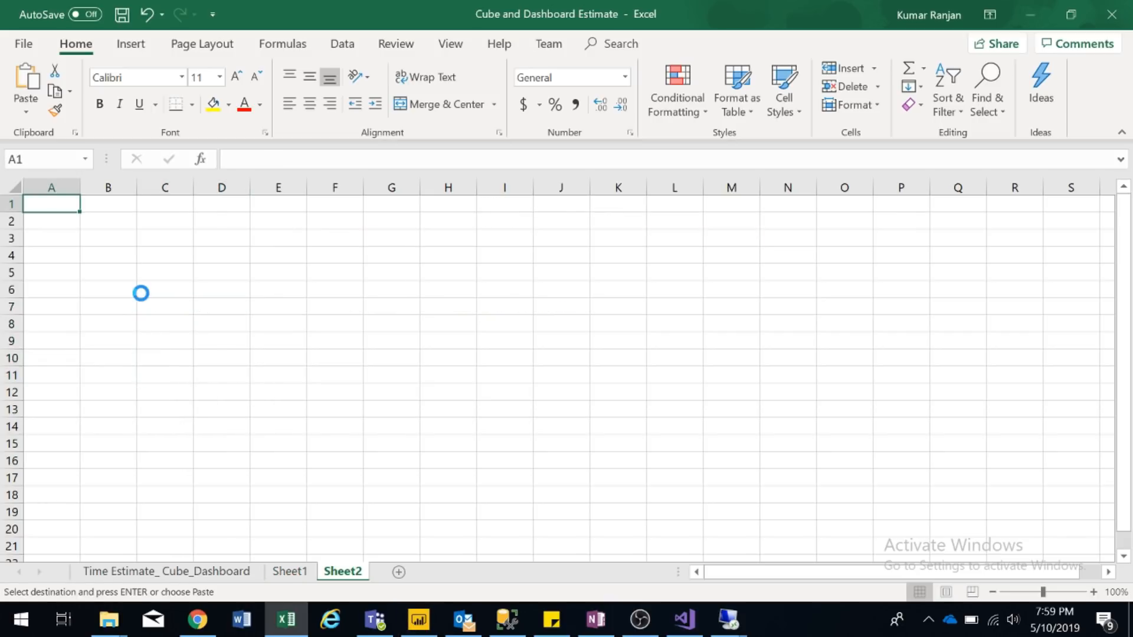
key(Return)
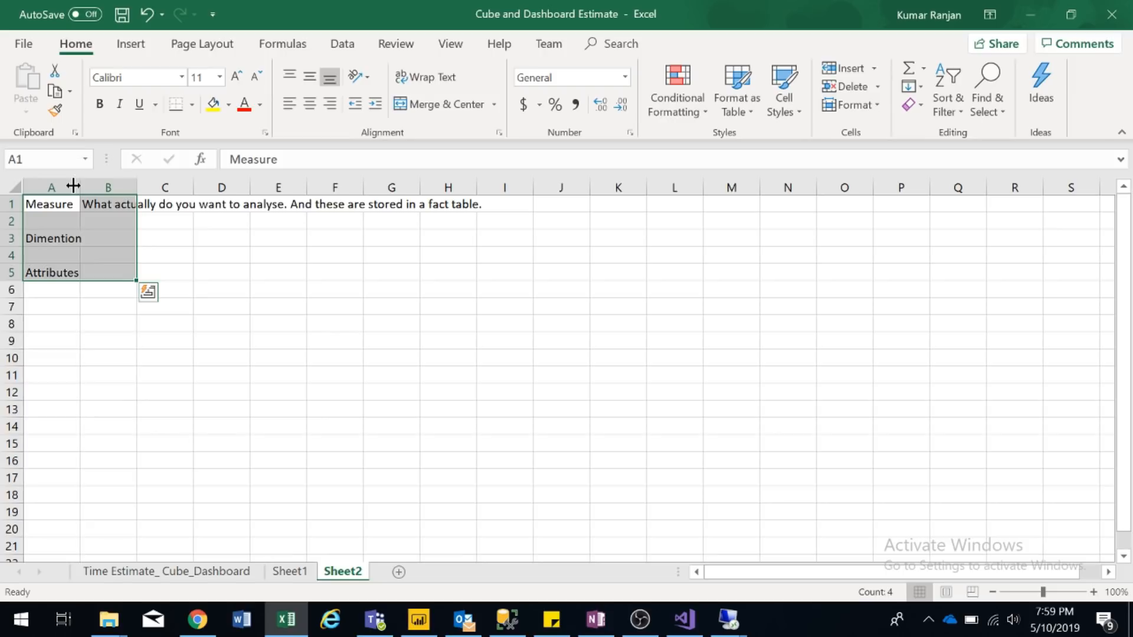
double_click(79, 186)
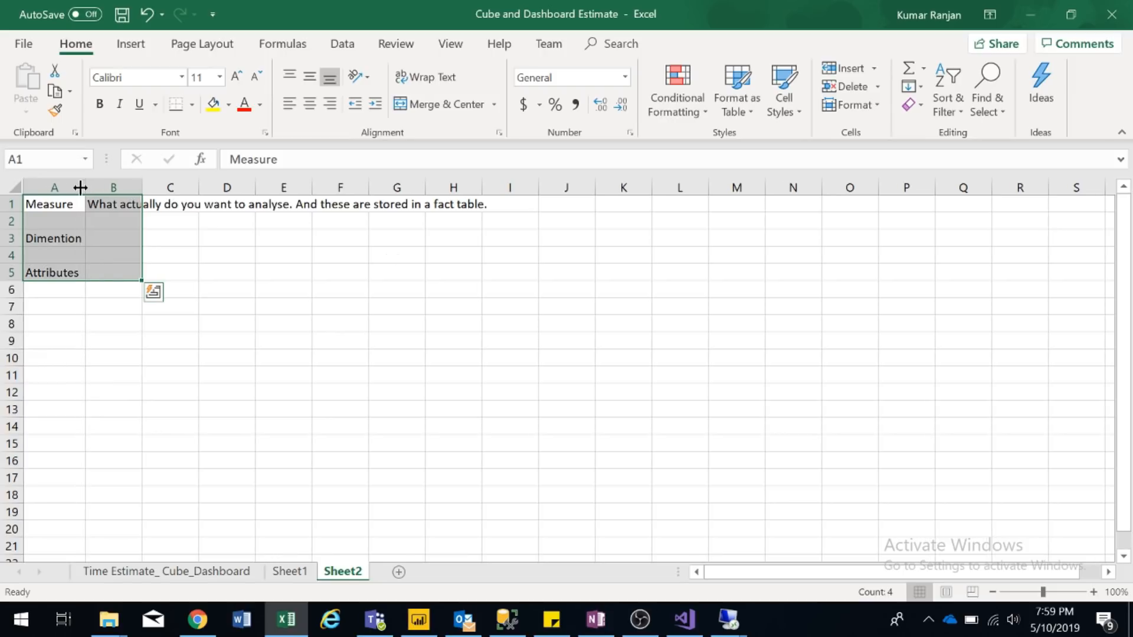
double_click(142, 187)
- Move Dimention and Attributes down to A11 and A13
click(324, 307)
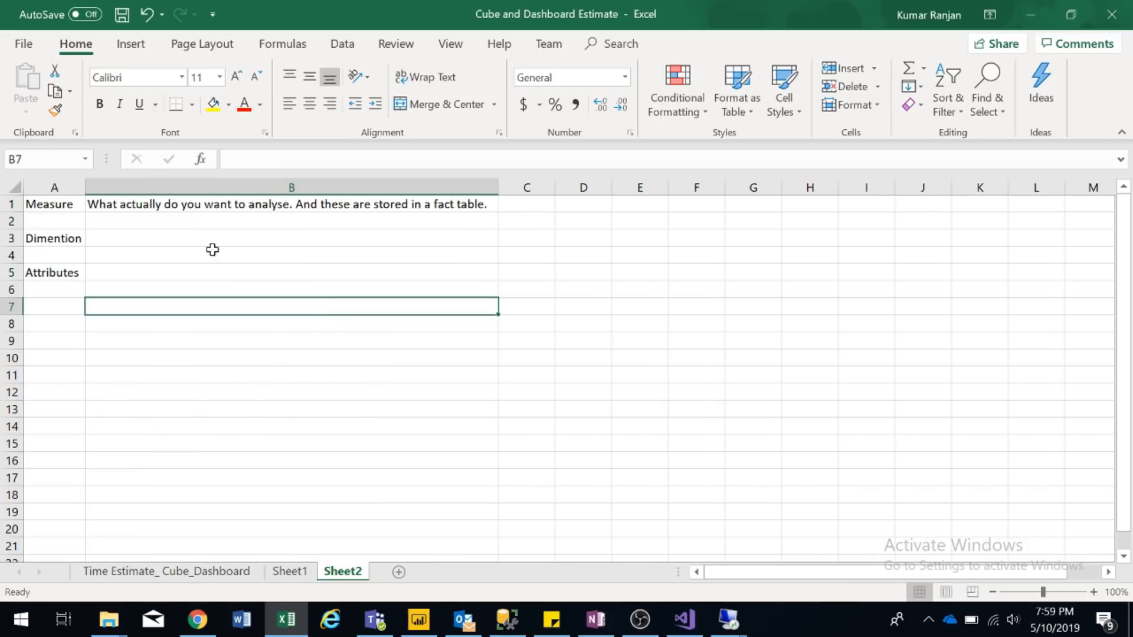
click(193, 220)
click(63, 242)
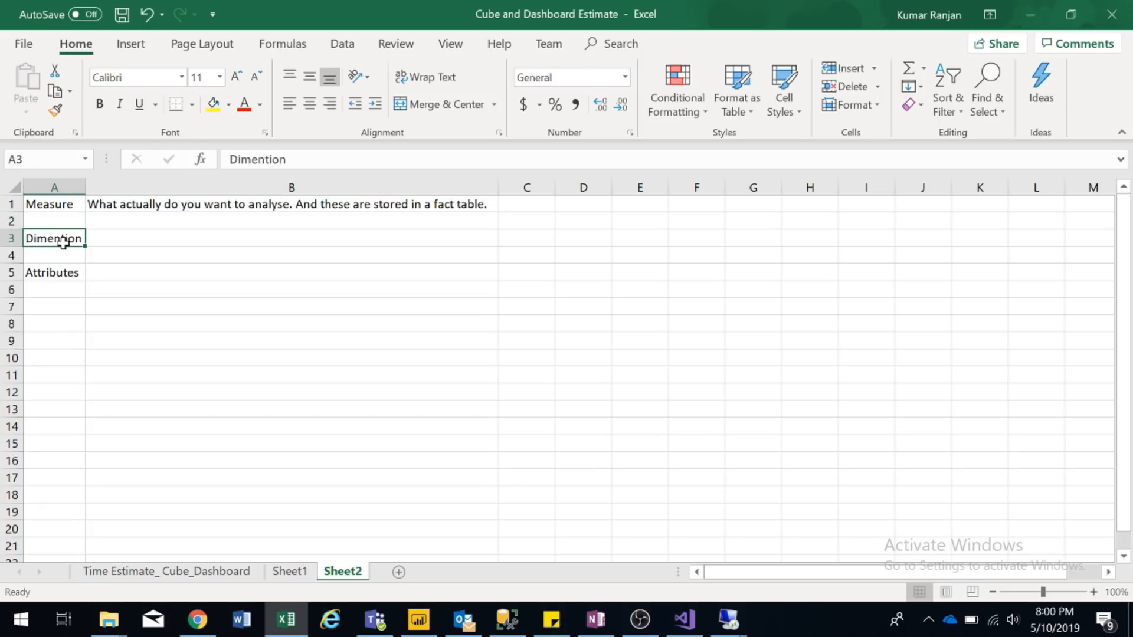
key(shift+Down)
key(shift+Down)
drag(63, 242, 52, 377)
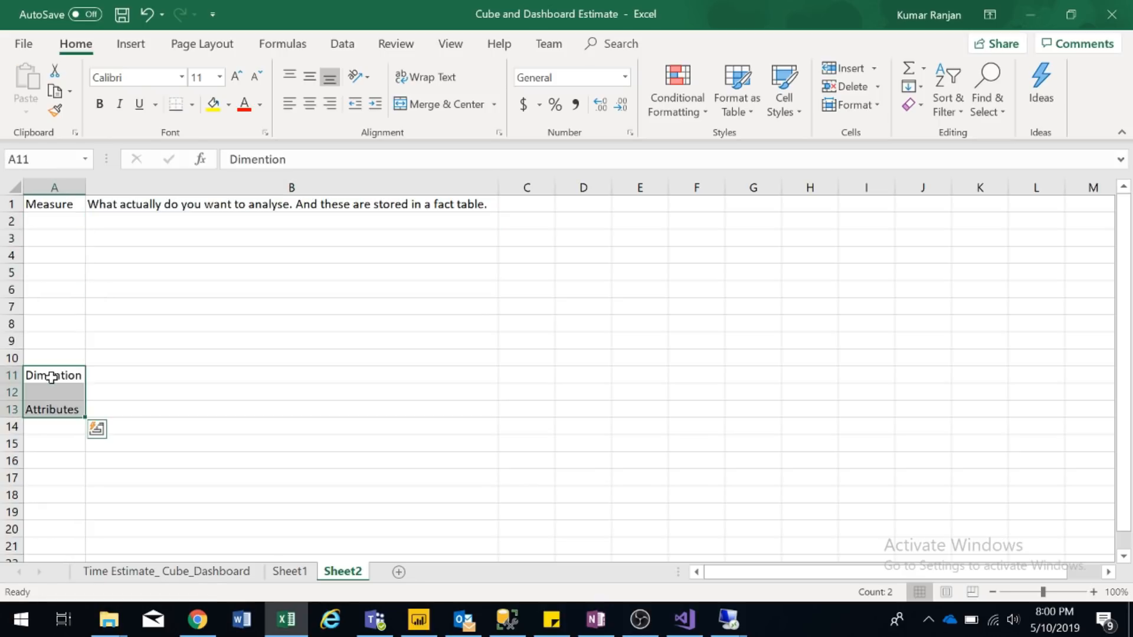
- Apply All Borders to the Measure row A1:C1
click(33, 208)
key(shift+Right)
key(shift+Right)
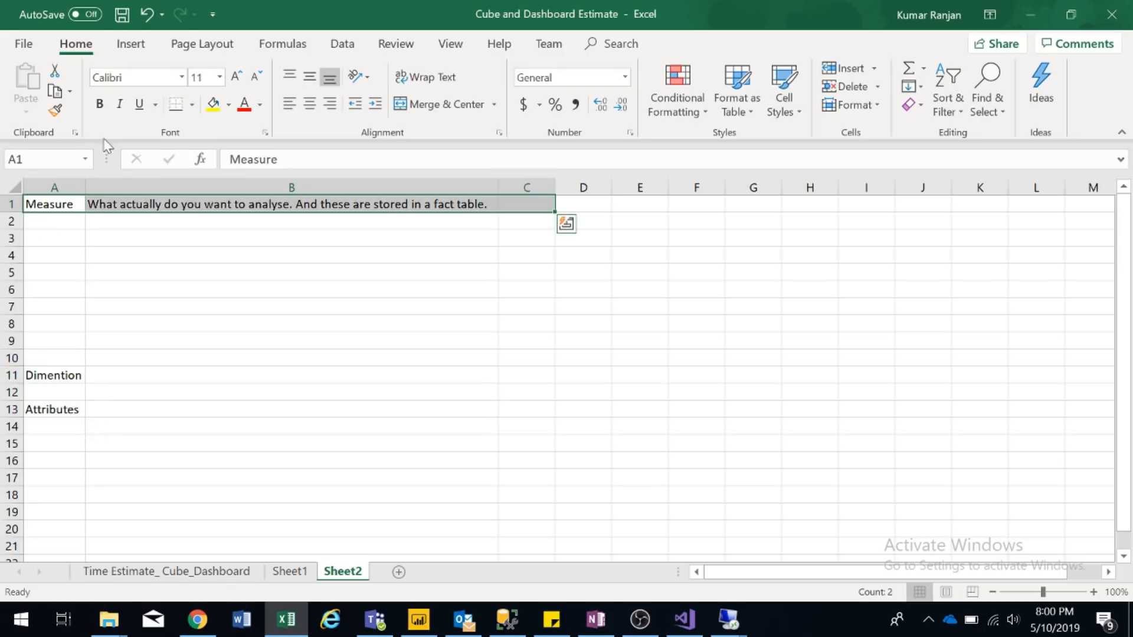
click(193, 106)
click(185, 259)
click(69, 226)
key(Up)
key(Down)
key(Down)
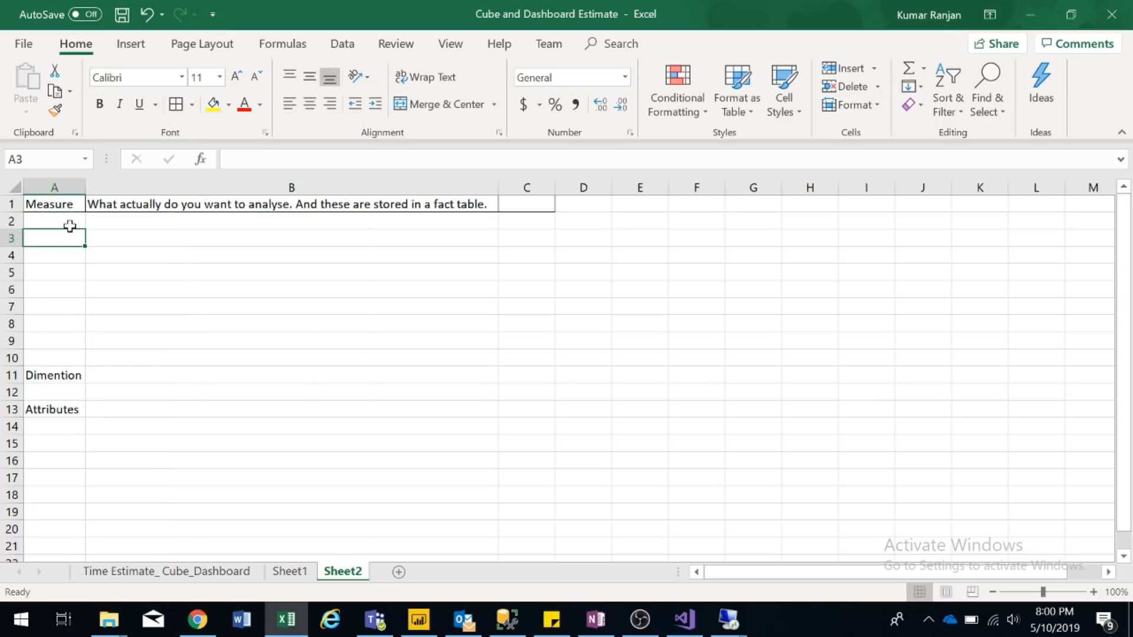
- Start a 'sales' table with Sales Id and Amount headers
text(sales)
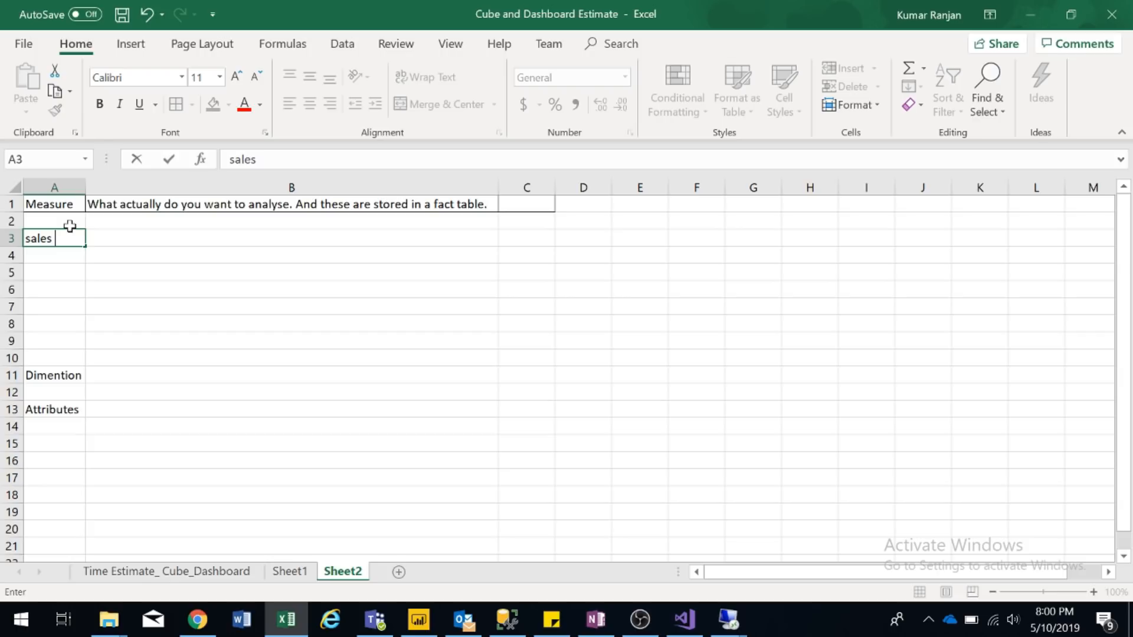
key(Return)
text(Sales Id)
key(Return)
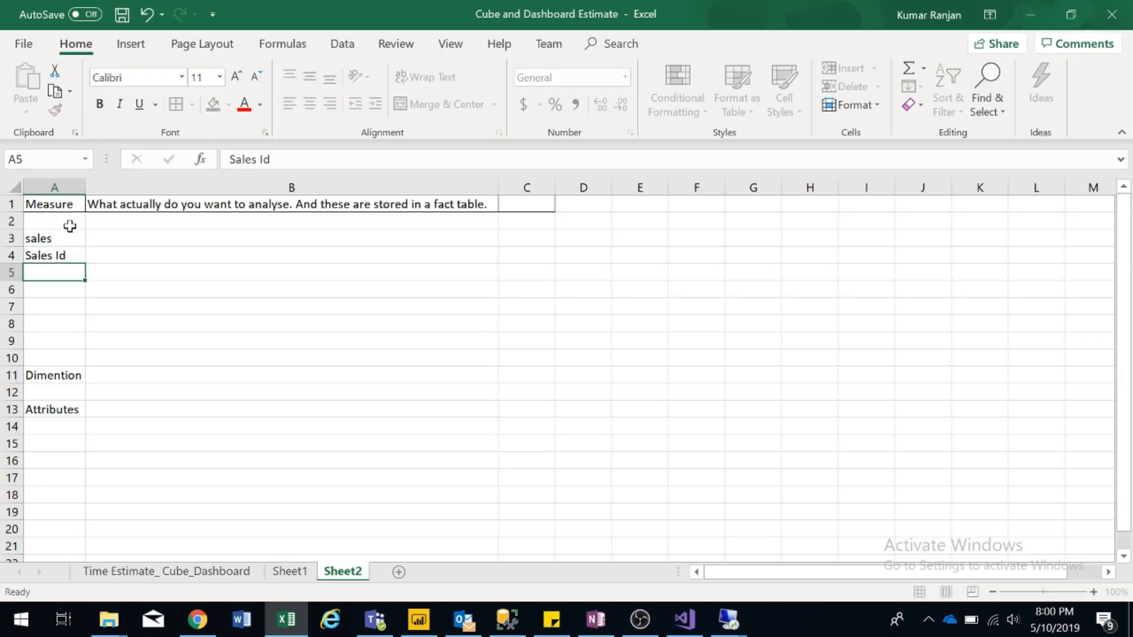
key(Up)
key(Right)
text(Amount)
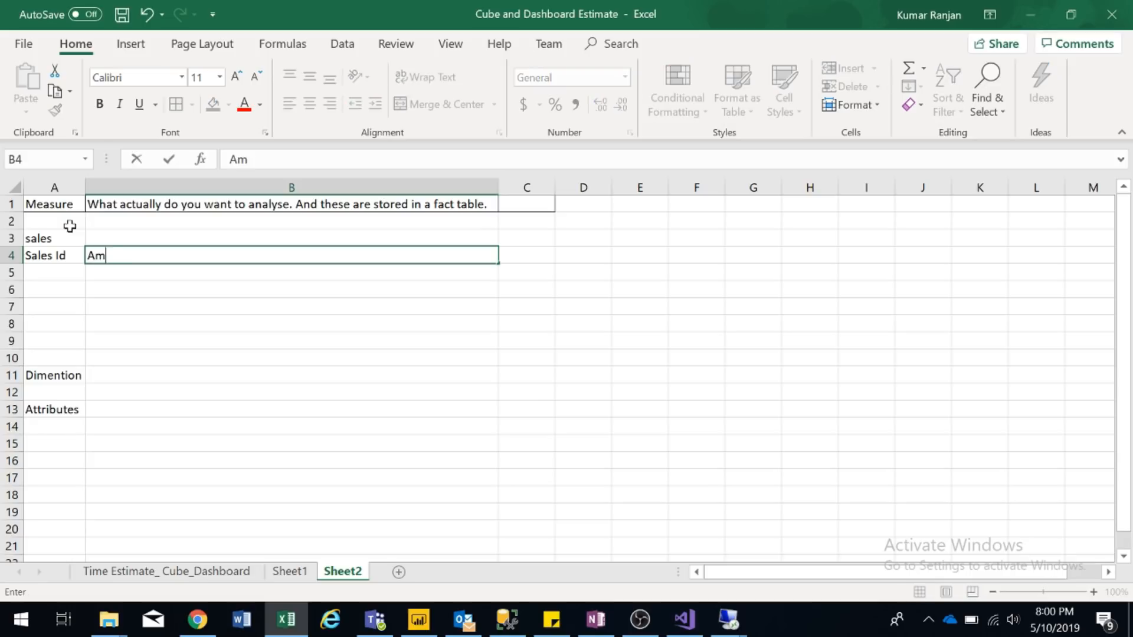
key(Return)
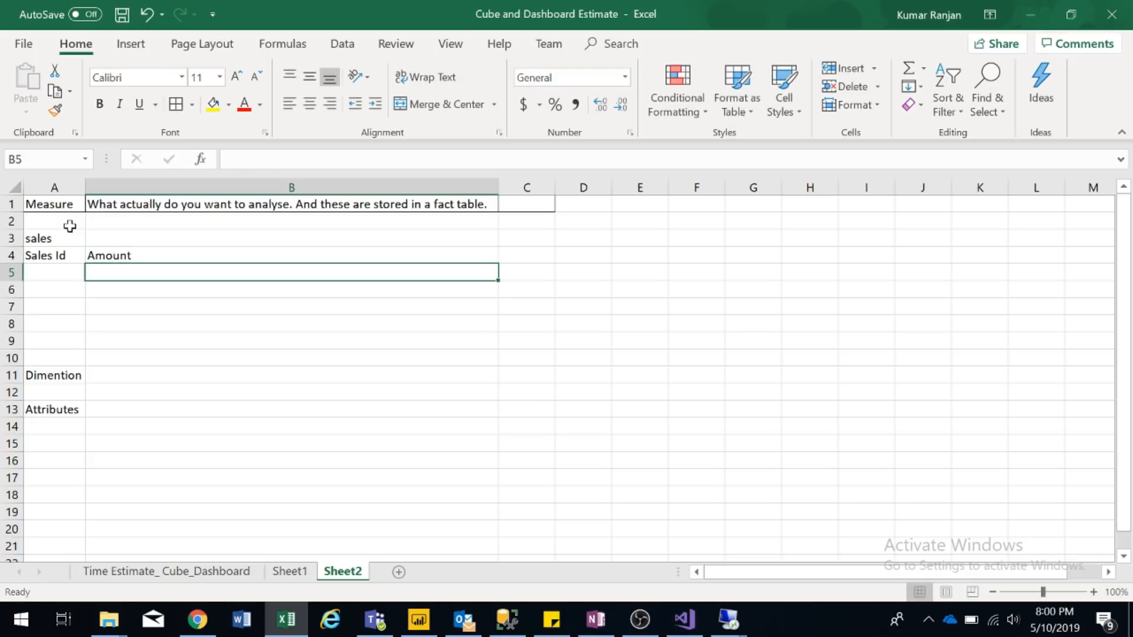
- Enter Sales Ids 1, 2 and 3 under the Sales Id header
key(Left)
text(1)
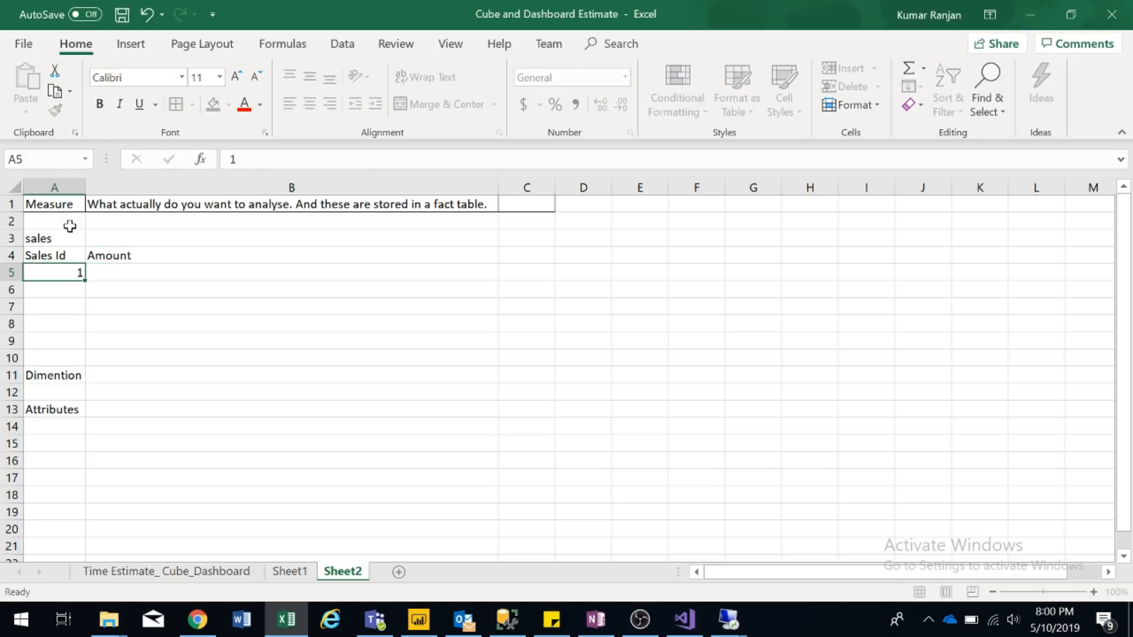
key(Return)
text(2)
key(Return)
text(3)
key(Return)
- Enter the amounts 2000, 3000 and 10 in B5:B7
key(Up)
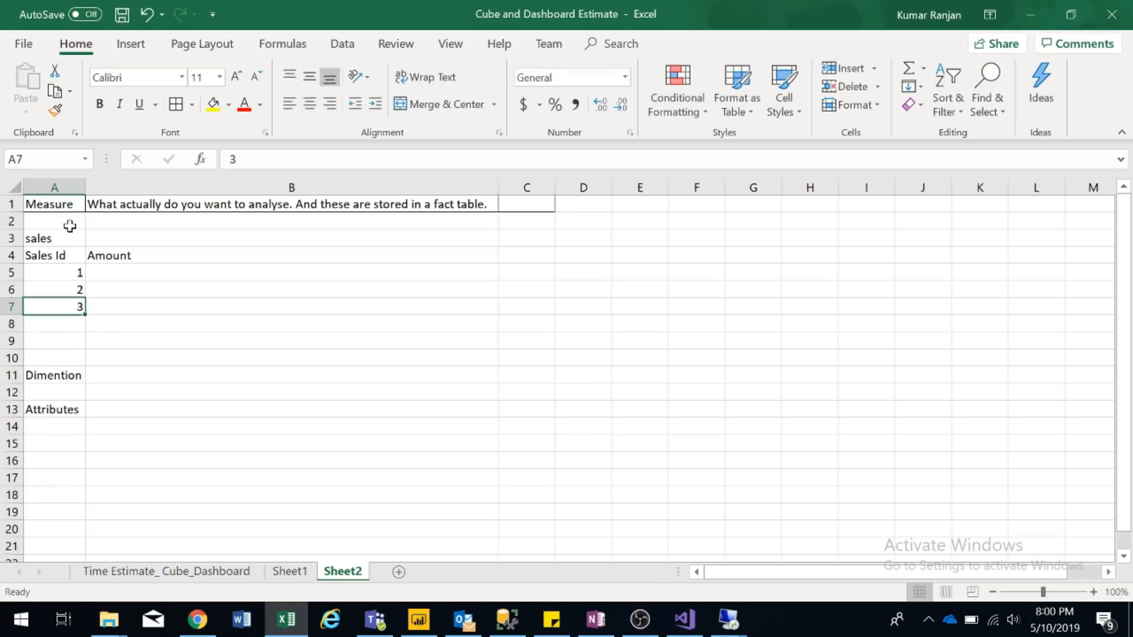
key(Right)
key(Up)
key(Up)
text(2000)
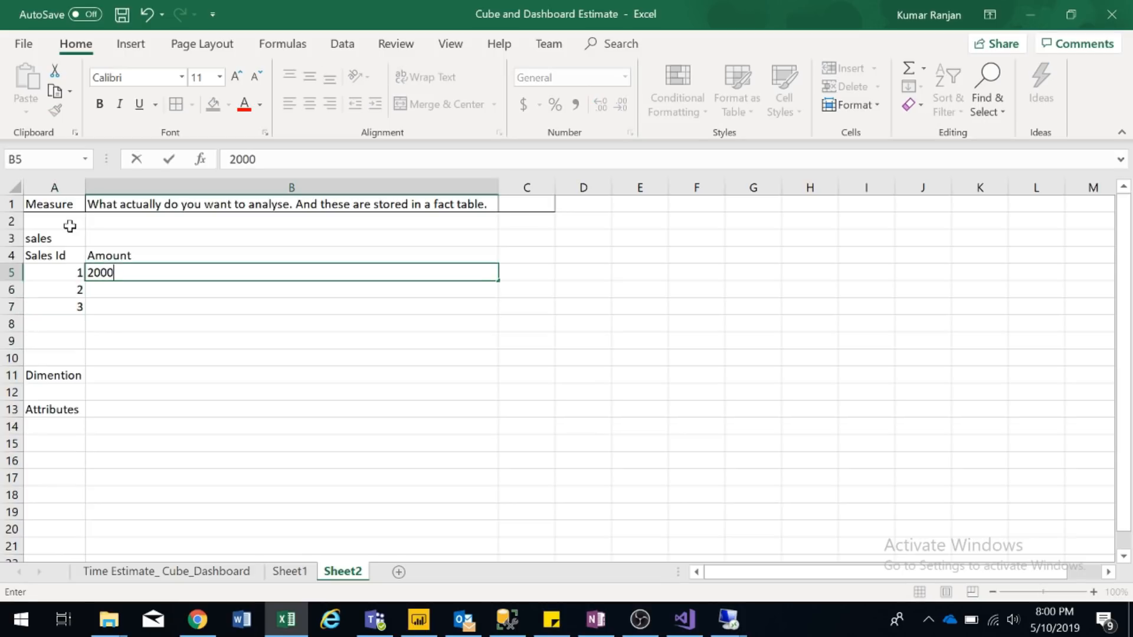
key(Return)
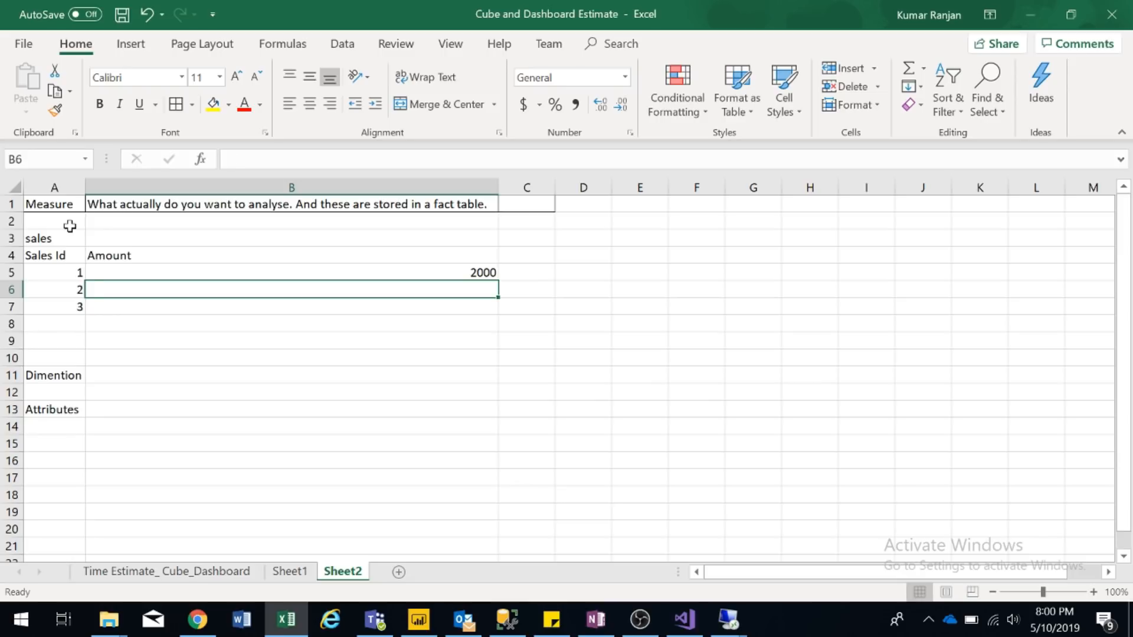
text(3000)
key(Return)
text(10)
key(Return)
- Fill the Amount header and values B4:B7 with yellow
key(Up)
key(Down)
key(Up)
key(Up)
key(Up)
key(Up)
key(shift+Down)
key(shift+Down)
key(shift+Down)
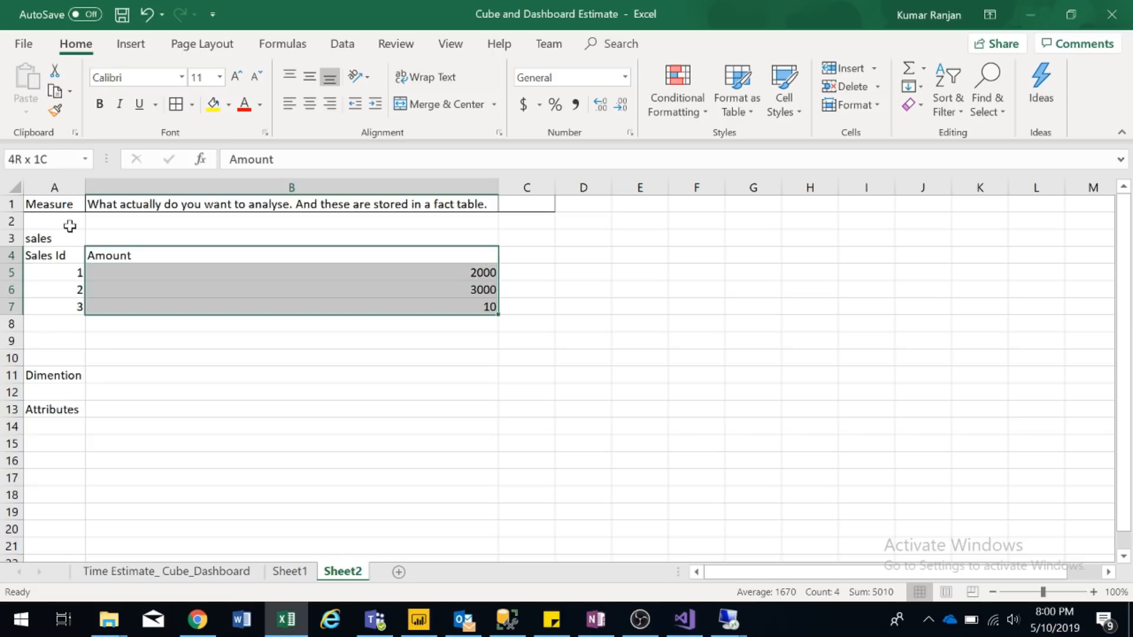
click(213, 105)
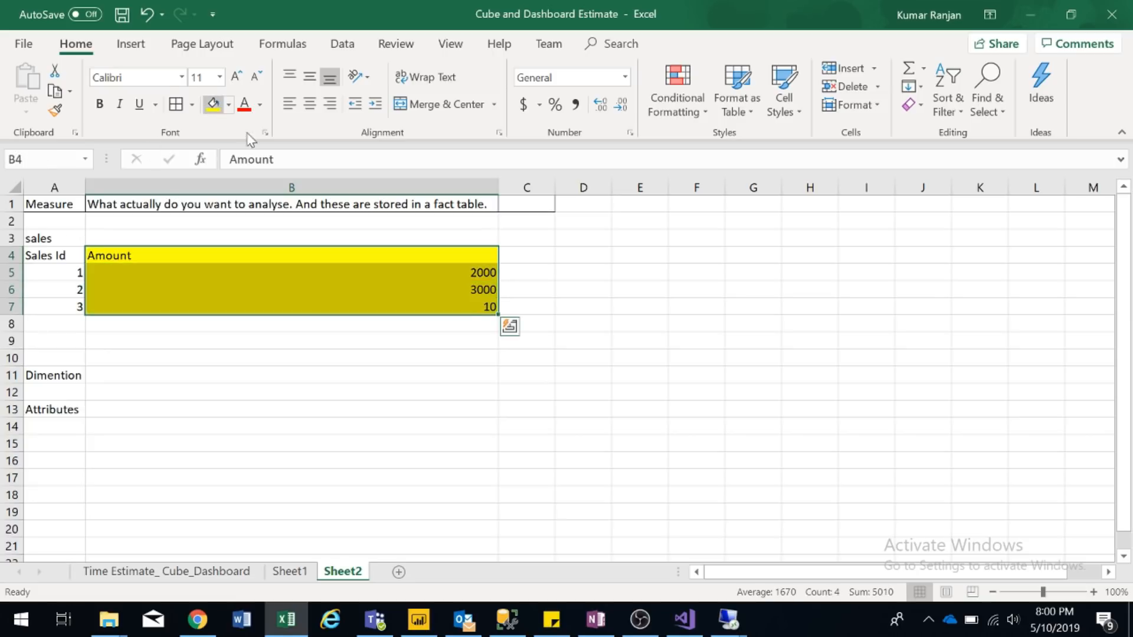
- Enter the total 5010 in B8 below the amounts
click(459, 326)
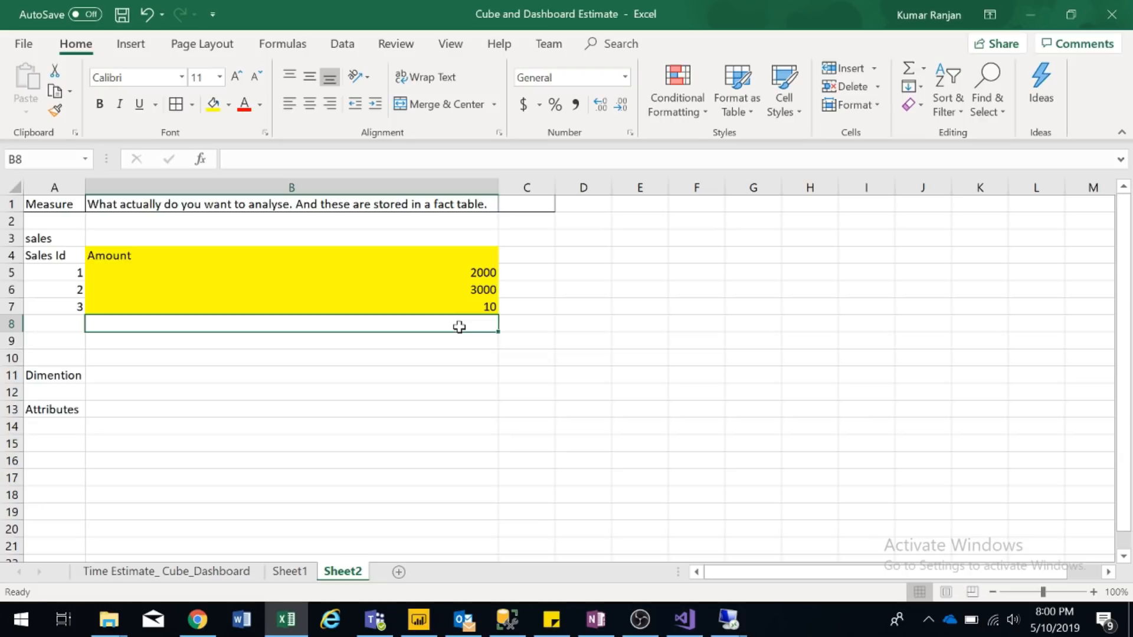
click(276, 204)
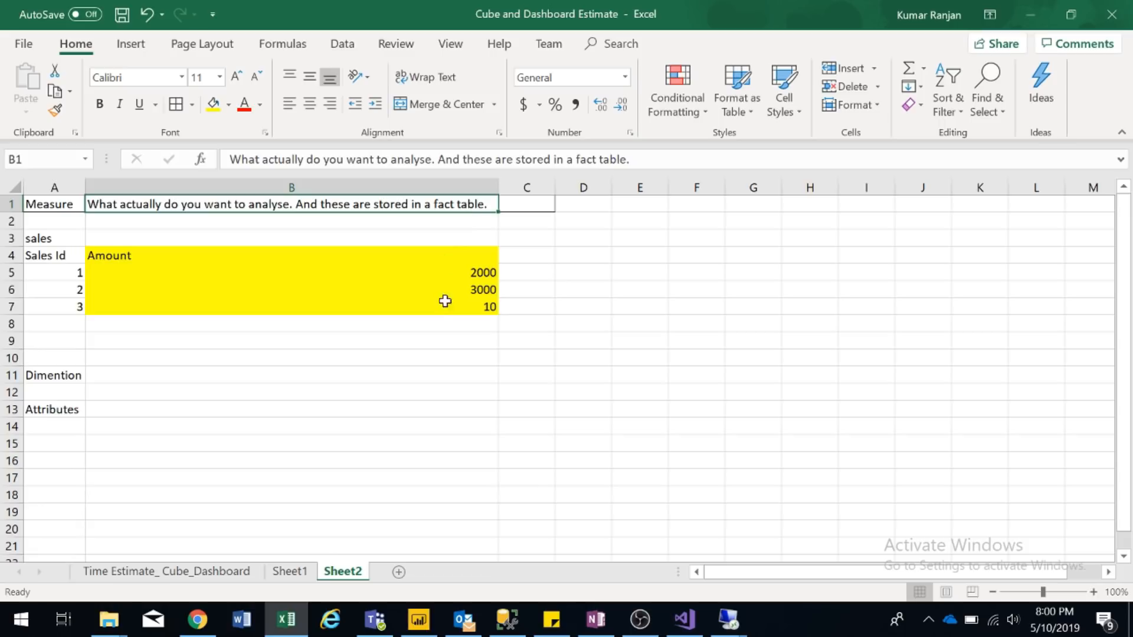
click(423, 323)
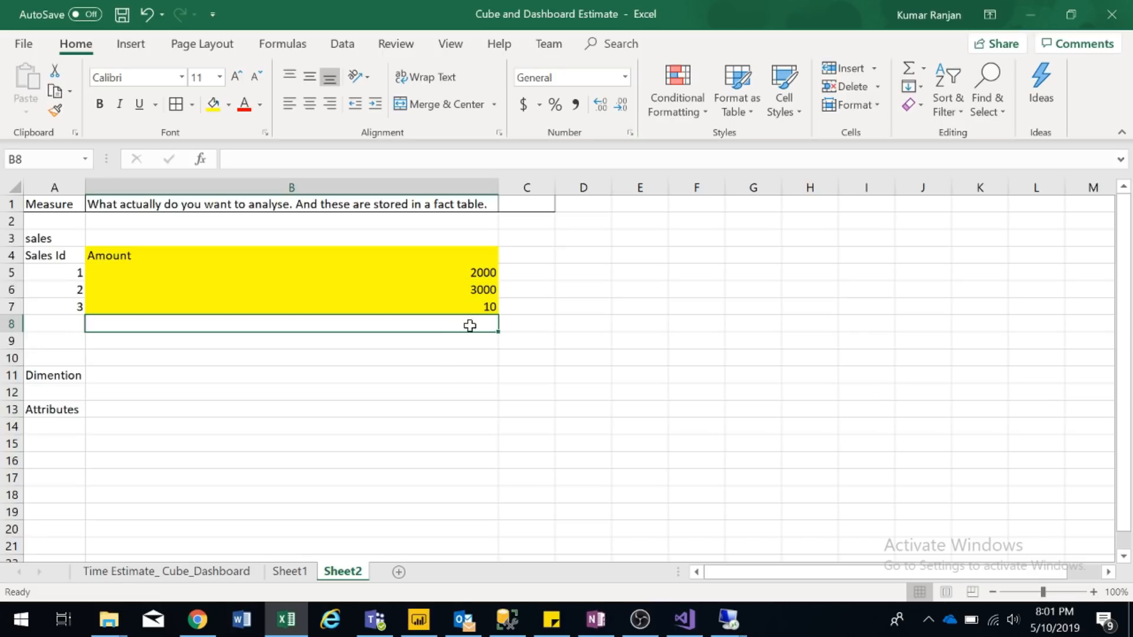
text(5010)
key(Return)
- Verify the sum of B5:B7 and begin the Dimention description in B11
click(469, 326)
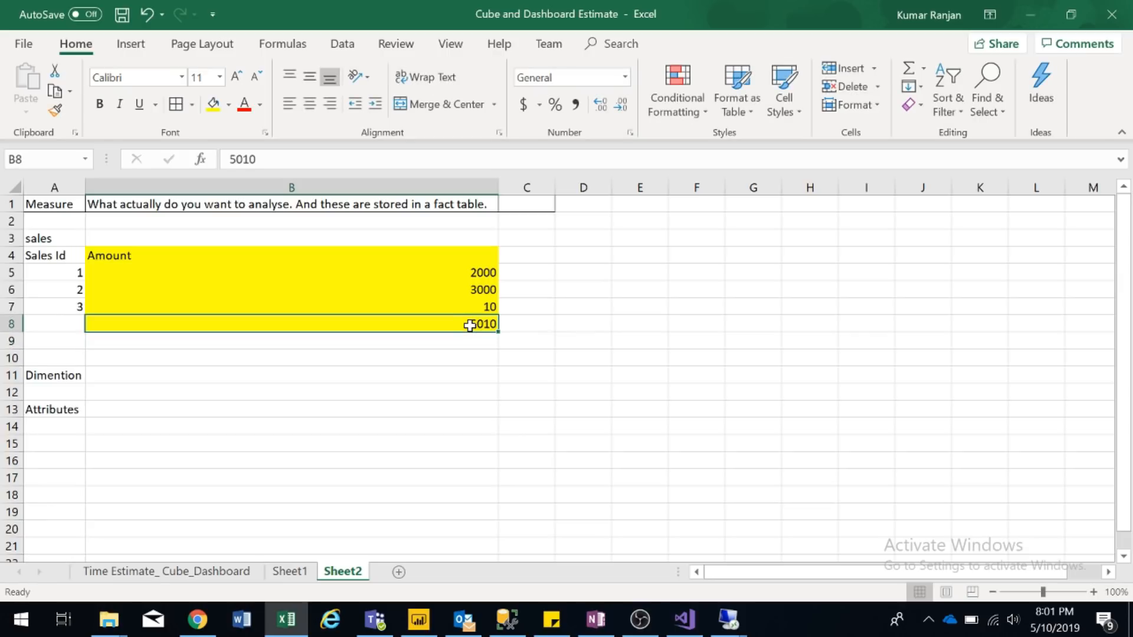
click(482, 270)
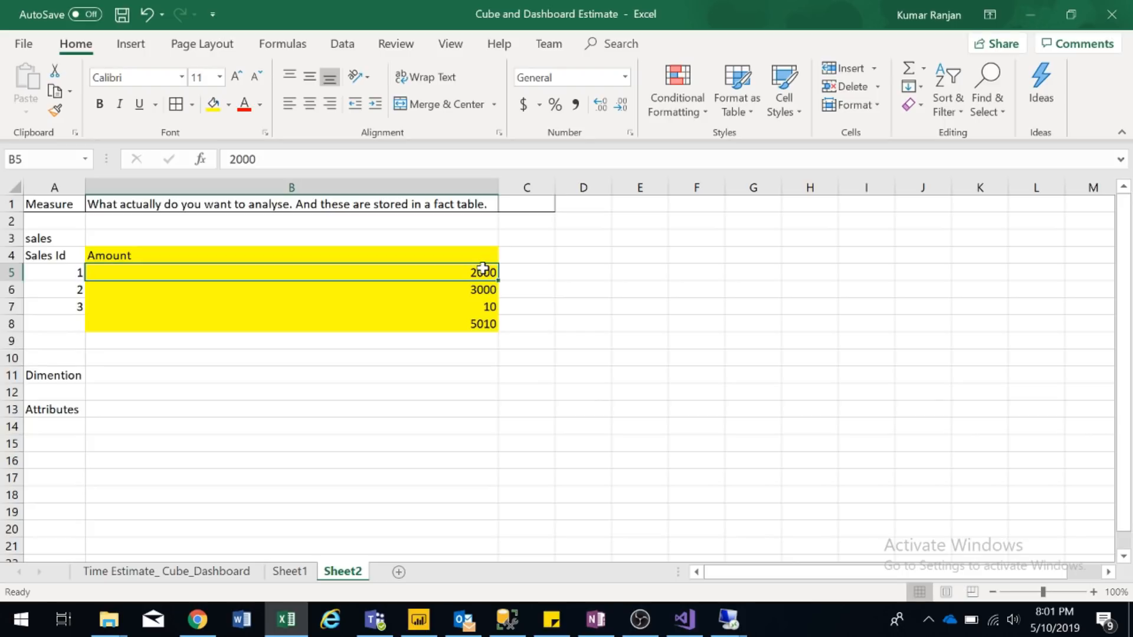
key(shift+Down)
key(shift+Down)
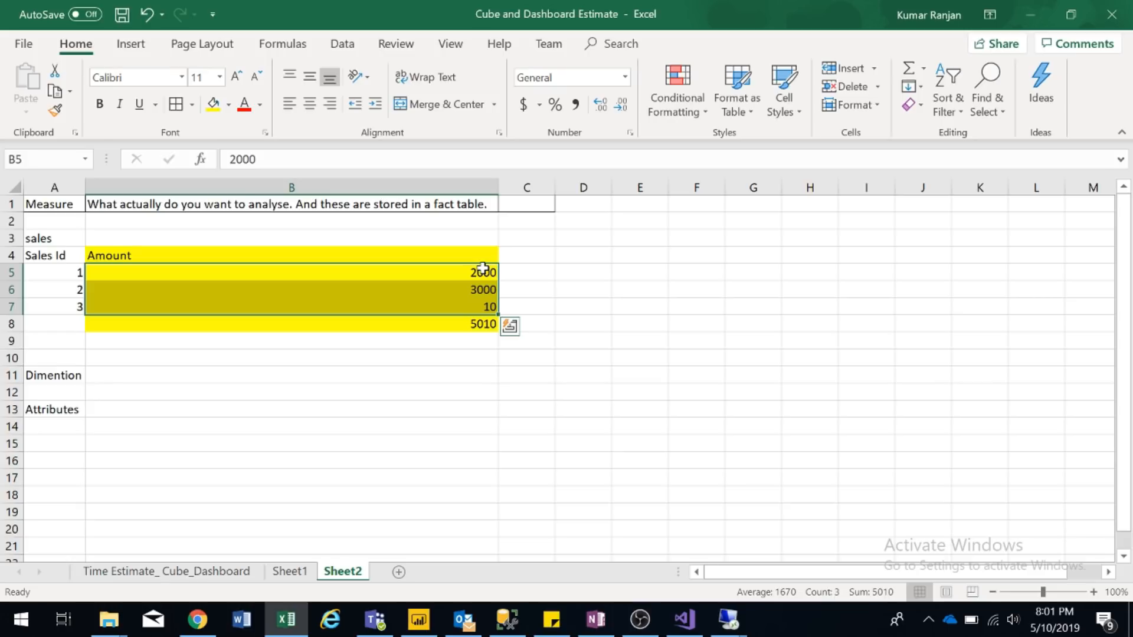
click(155, 376)
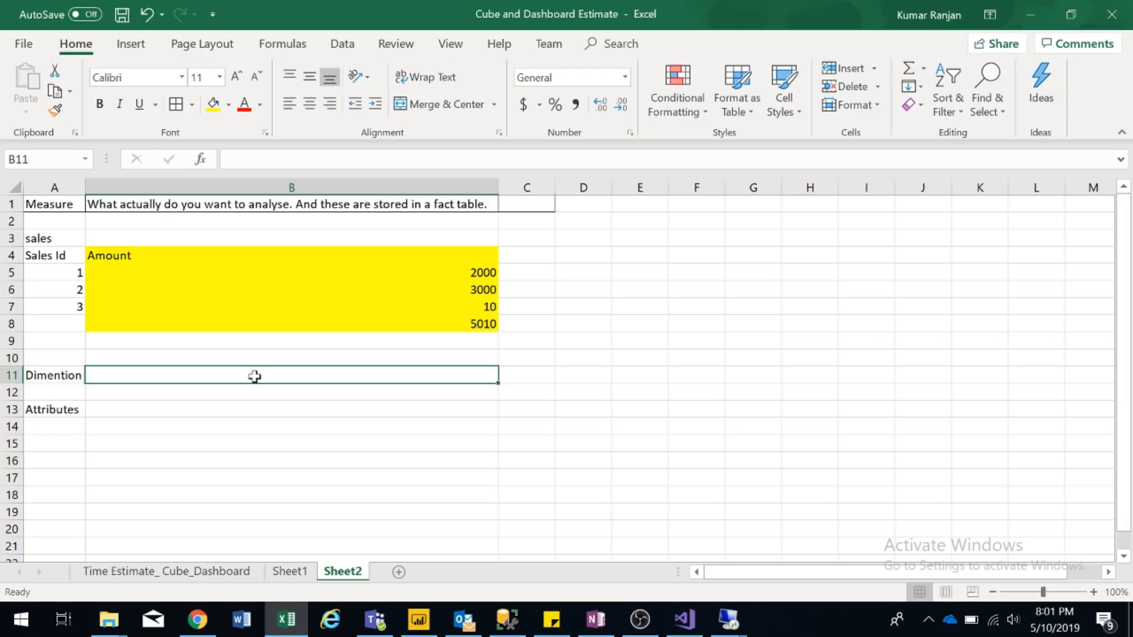
text(The numerical data in which we would be catego)
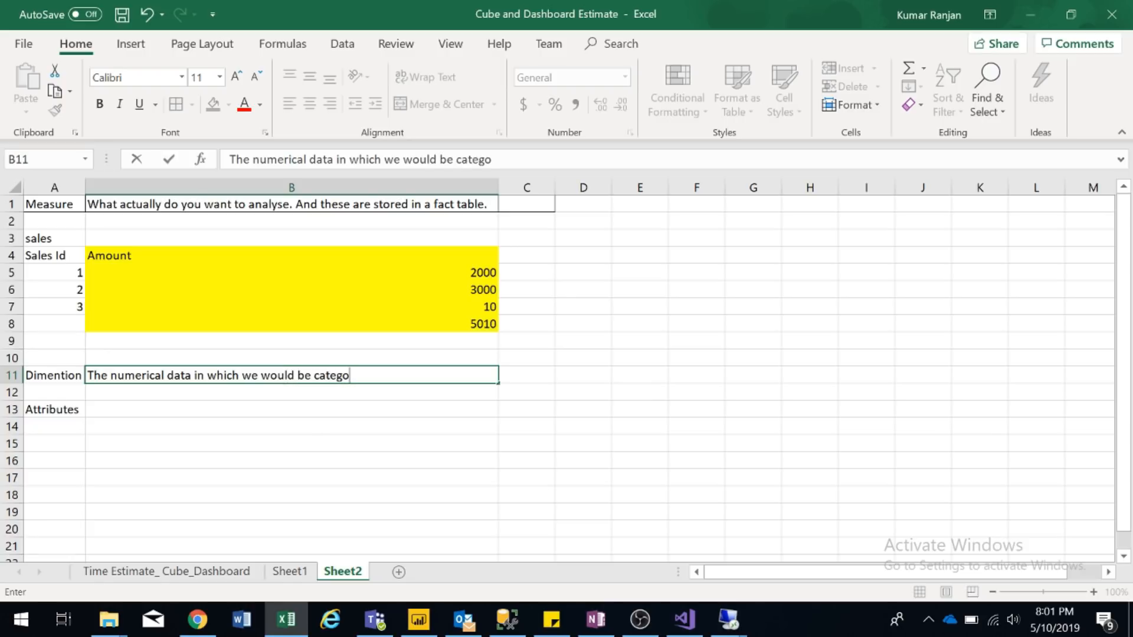
text(rising the thing)
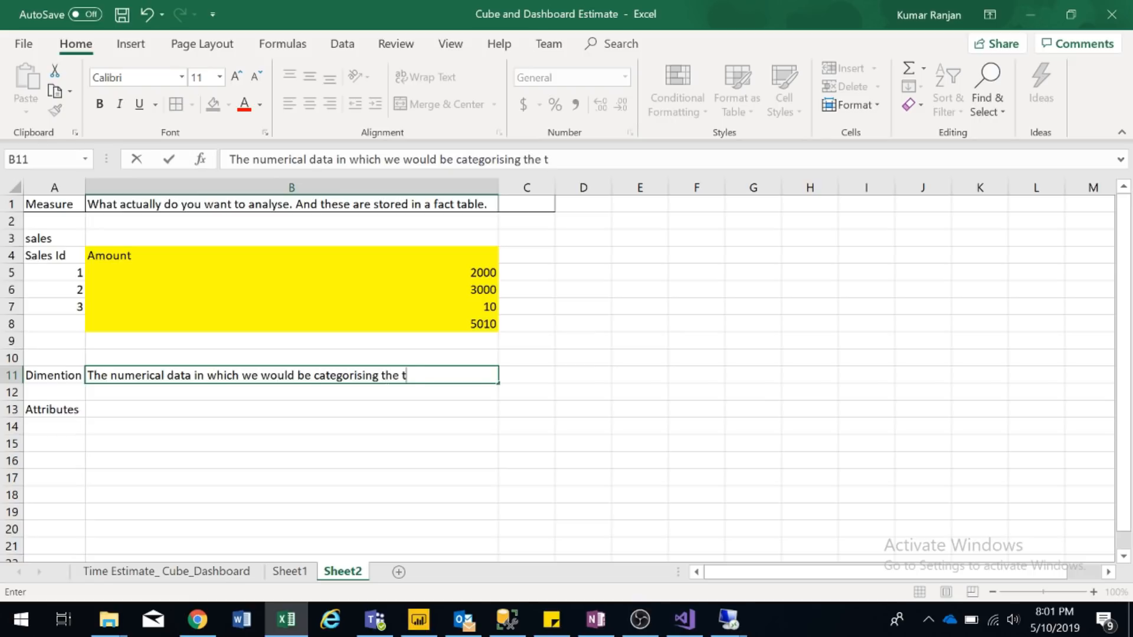
- Finish B11 as 'The numerical data in which we would be categorising the measure' and copy the 5010 total
key(BackSpace)
key(BackSpace)
key(BackSpace)
key(BackSpace)
key(BackSpace)
text(measure)
key(Return)
click(254, 377)
key(Up)
key(Up)
key(Up)
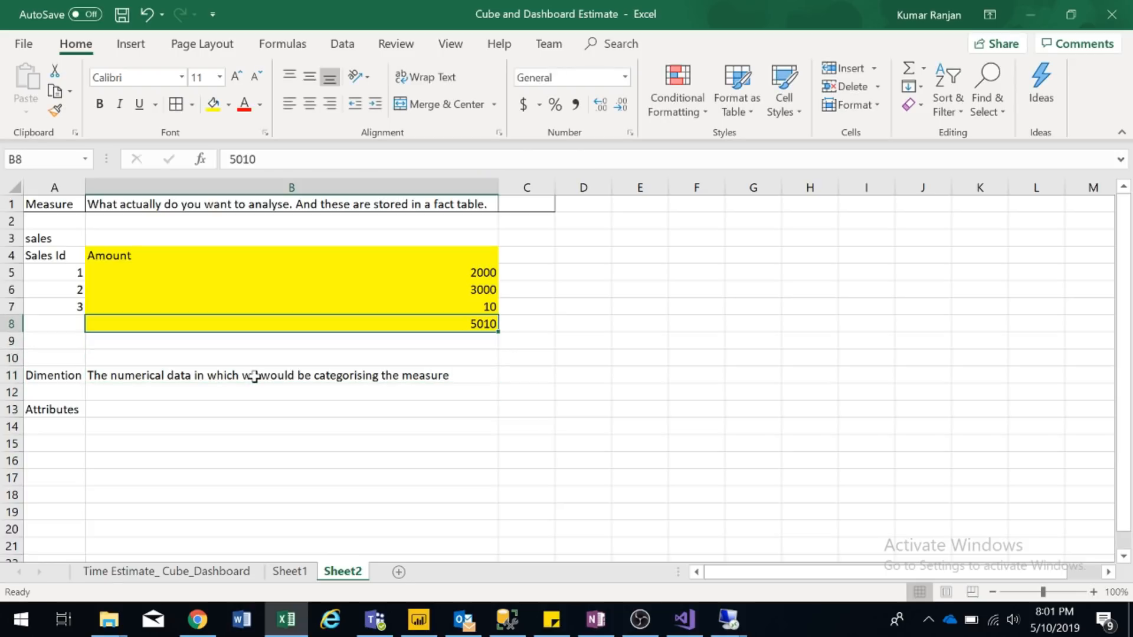
key(ctrl+c)
click(544, 375)
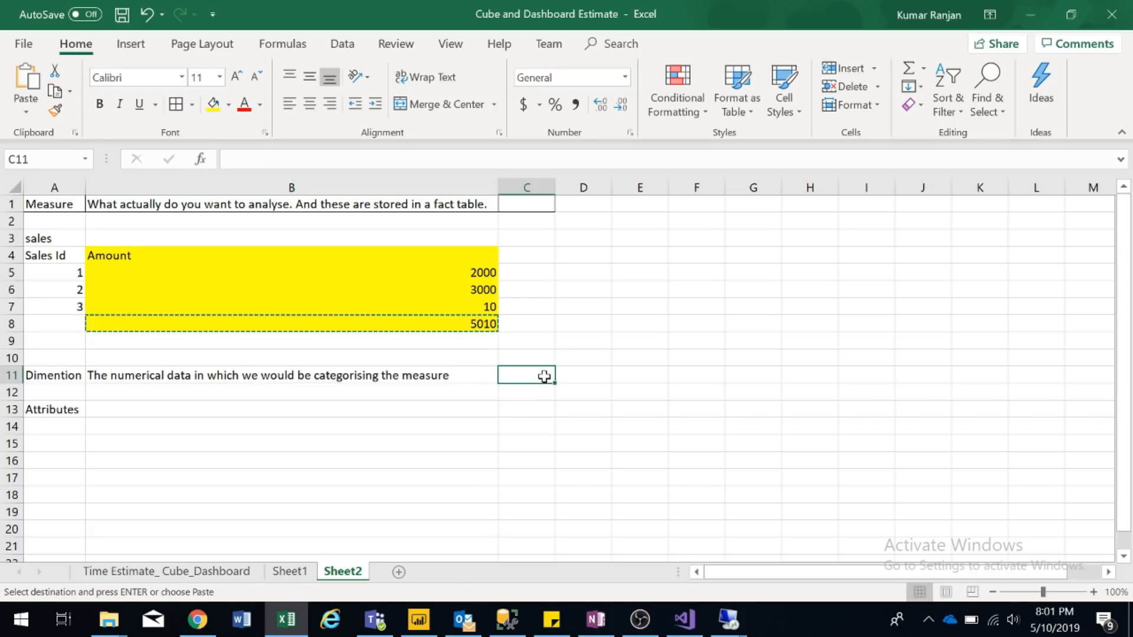
- Enter 5010 in C11 and Month in C12, correcting the 'Manth' typo
text(5010)
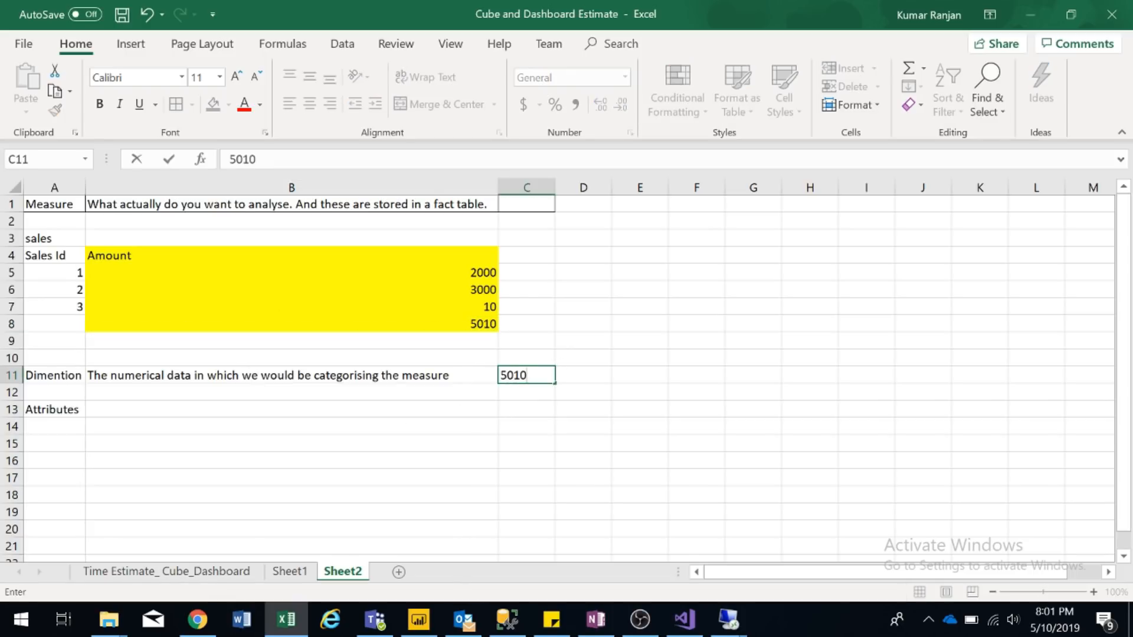
key(ctrl+Return)
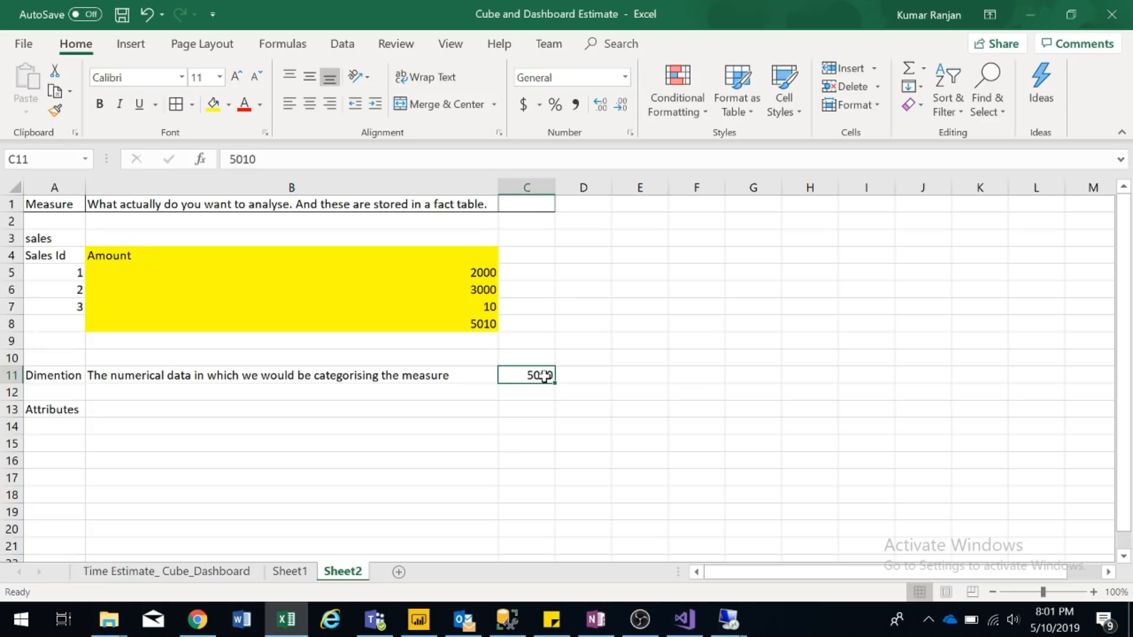
key(Down)
text(Manth)
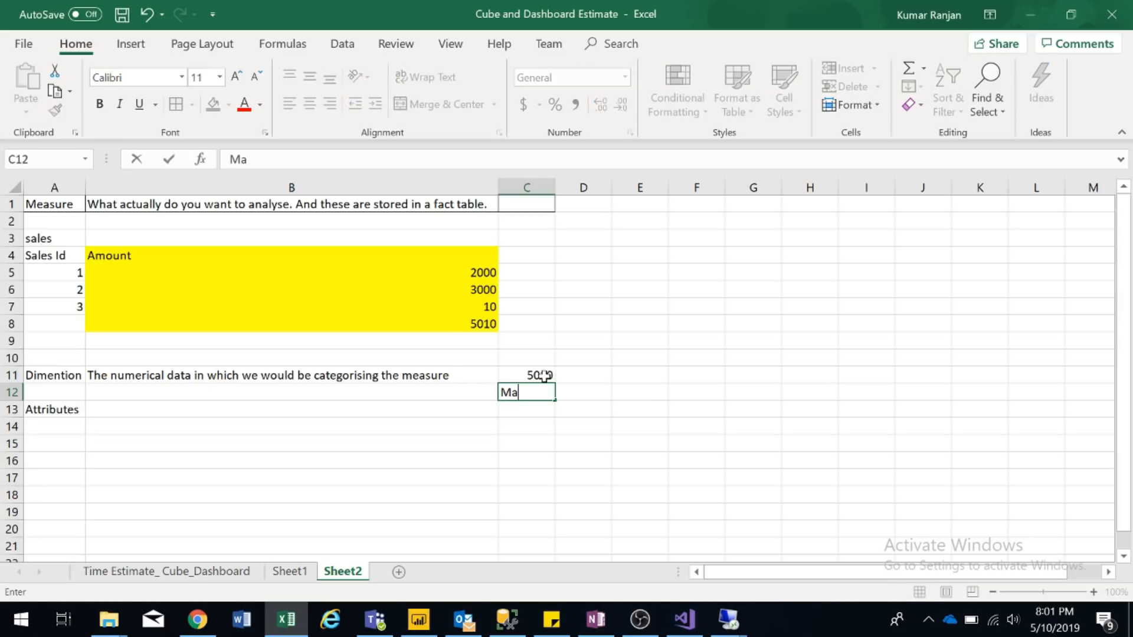
key(Return)
key(Up)
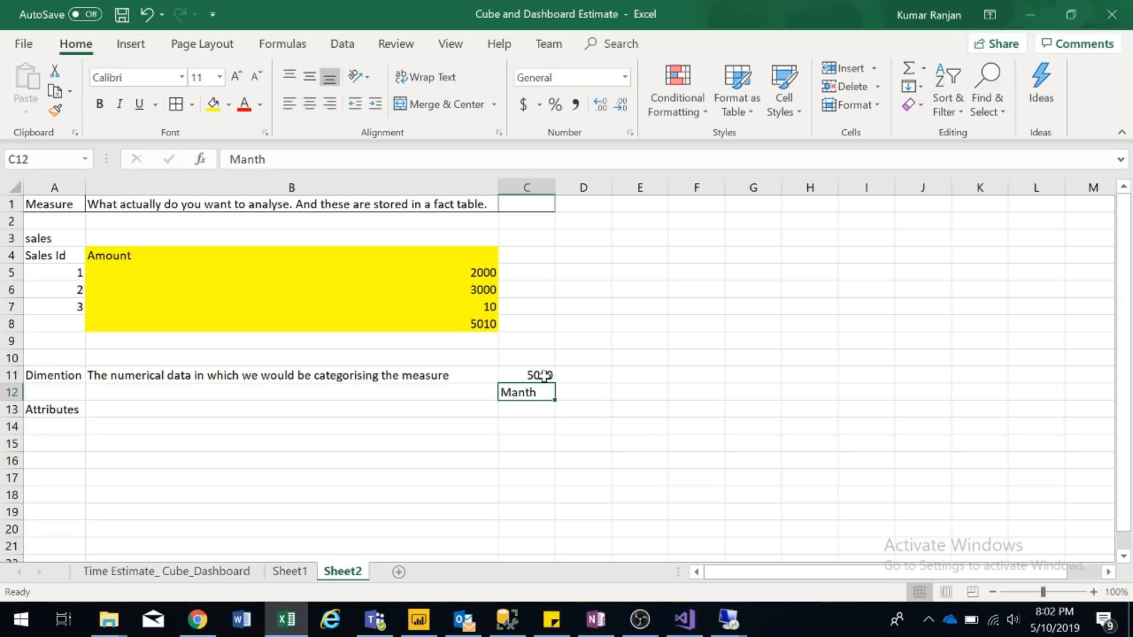
click(247, 159)
key(BackSpace)
text(o)
key(Return)
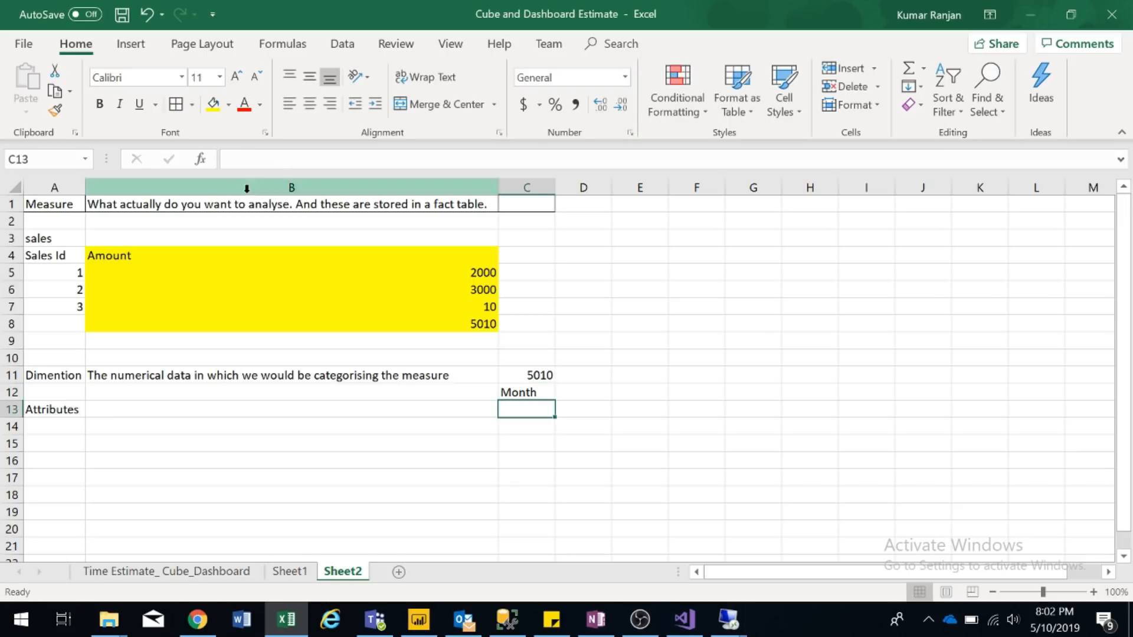
- Replace Month in C12 with the header DATE
double_click(539, 392)
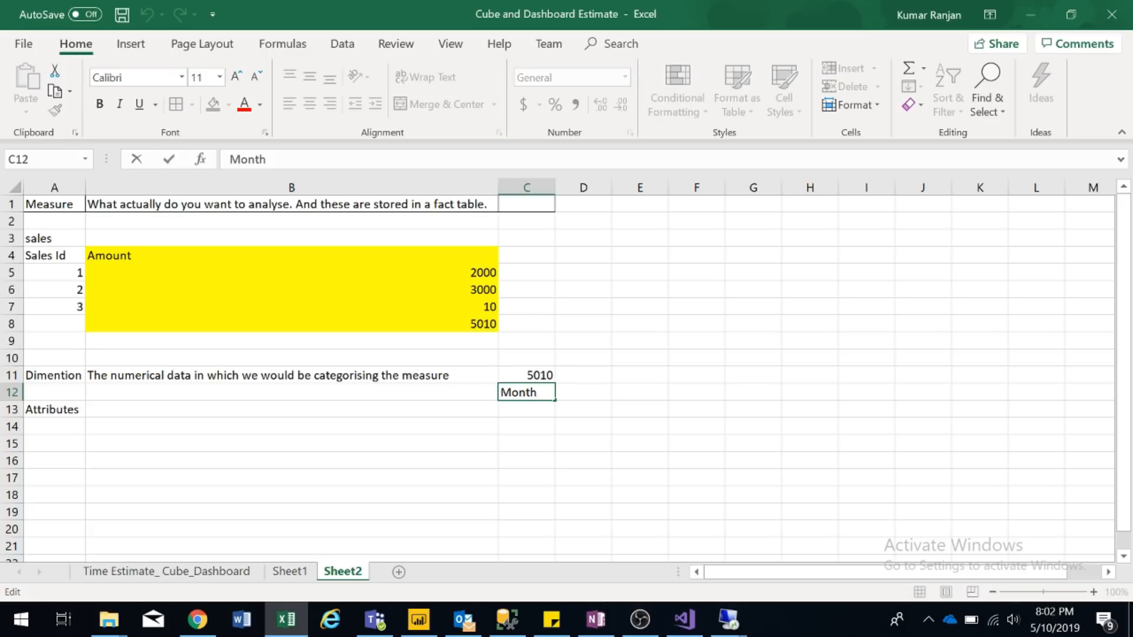
key(Escape)
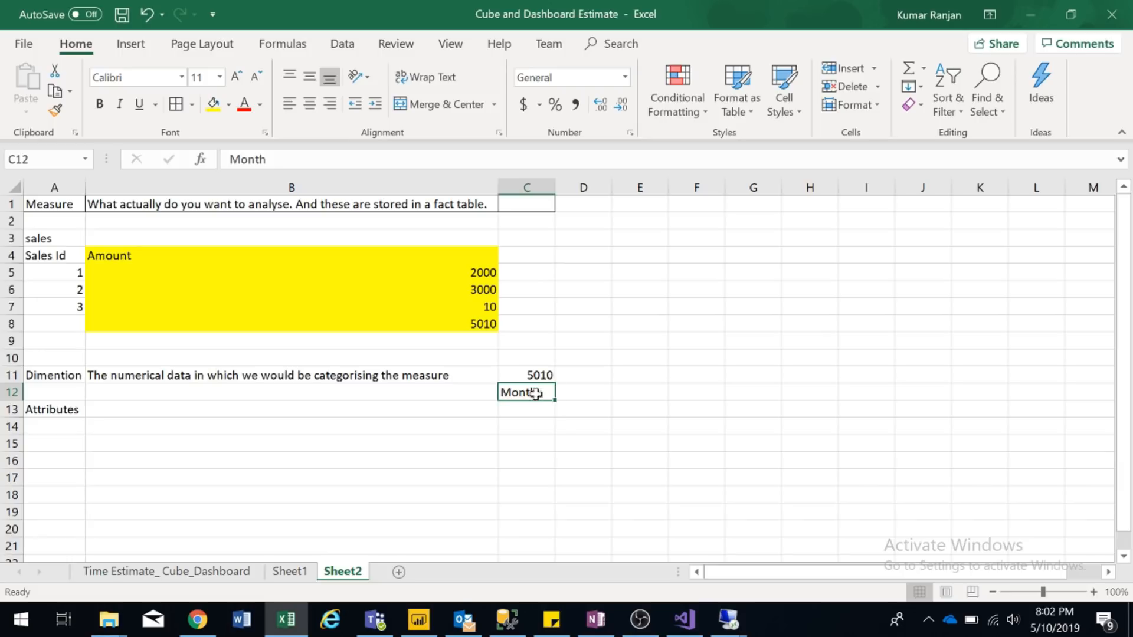
double_click(248, 159)
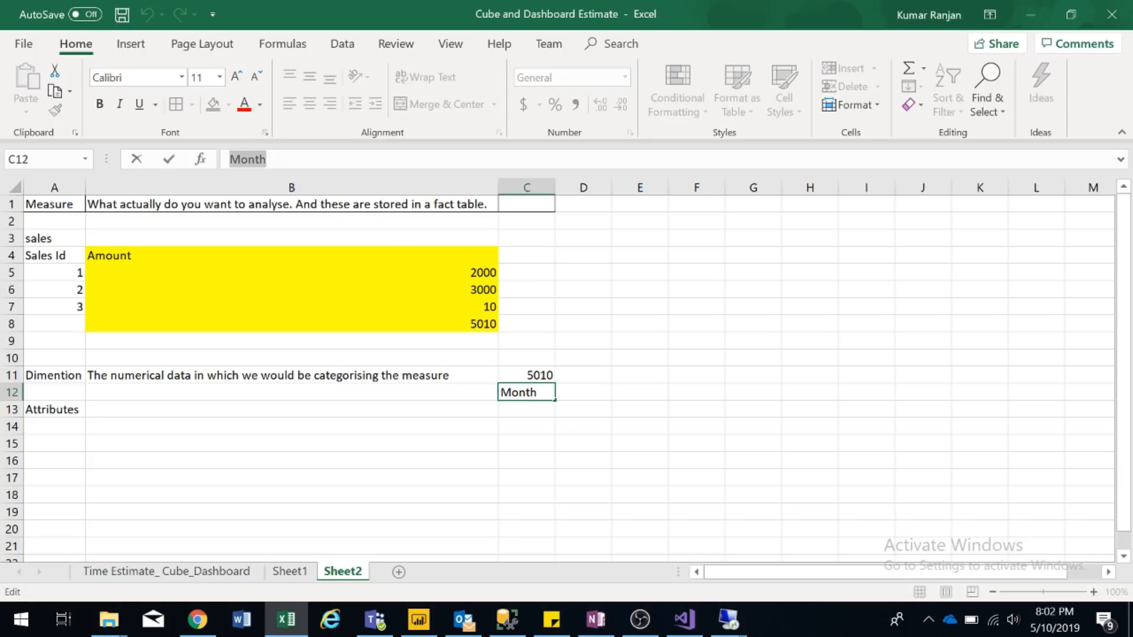
text(DATE)
key(Return)
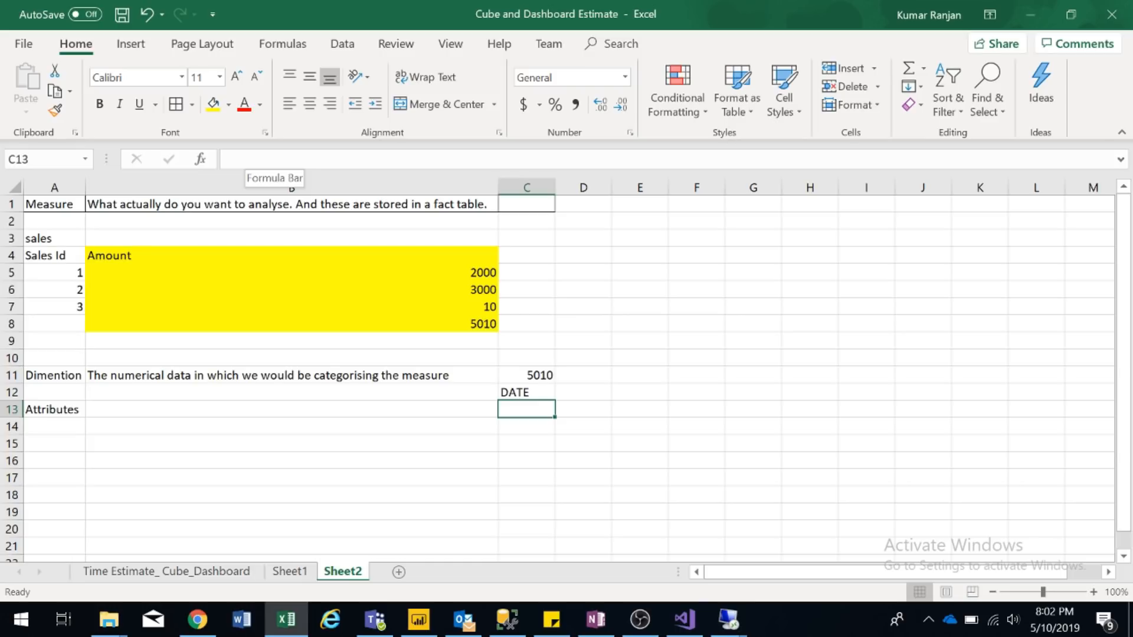
- Add the Products header in D12 with an X beneath it in D13
key(Up)
key(Right)
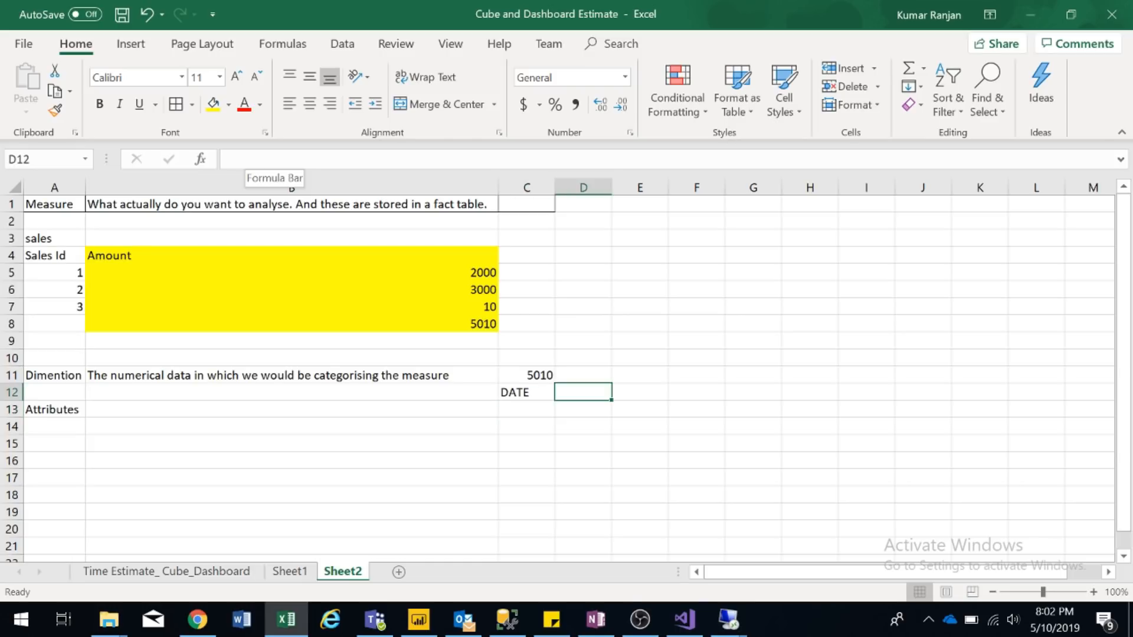
text(Pro)
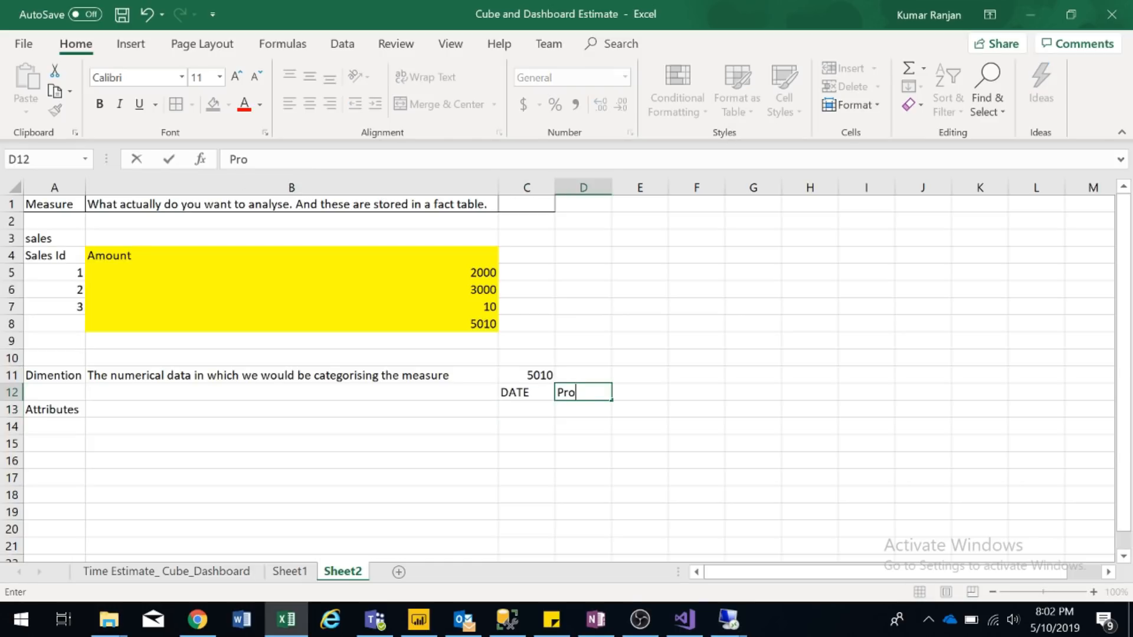
text(ducts)
key(Return)
key(Up)
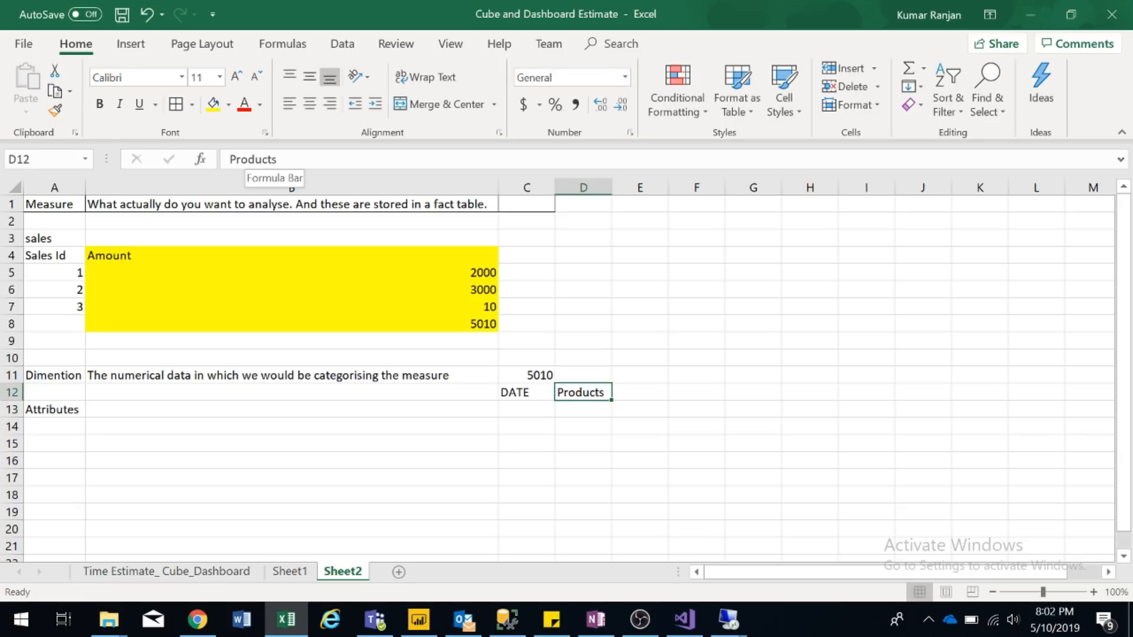
key(Down)
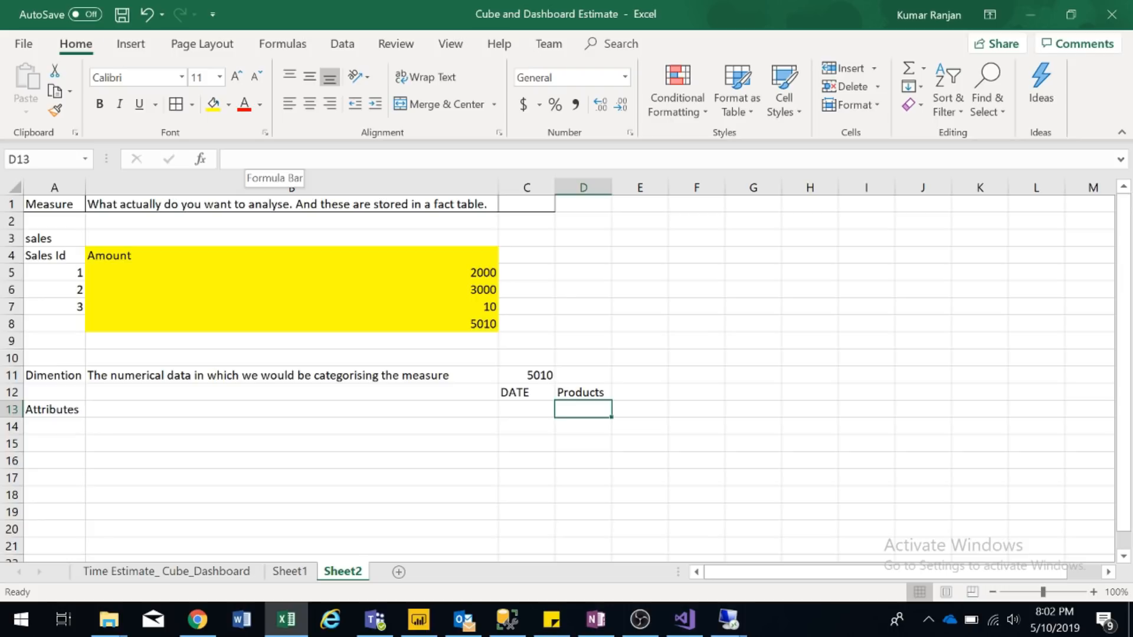
text(X)
key(Return)
- Move from D13 across to the Attributes row and select cell B13
key(Up)
key(Left)
key(Left)
key(Left)
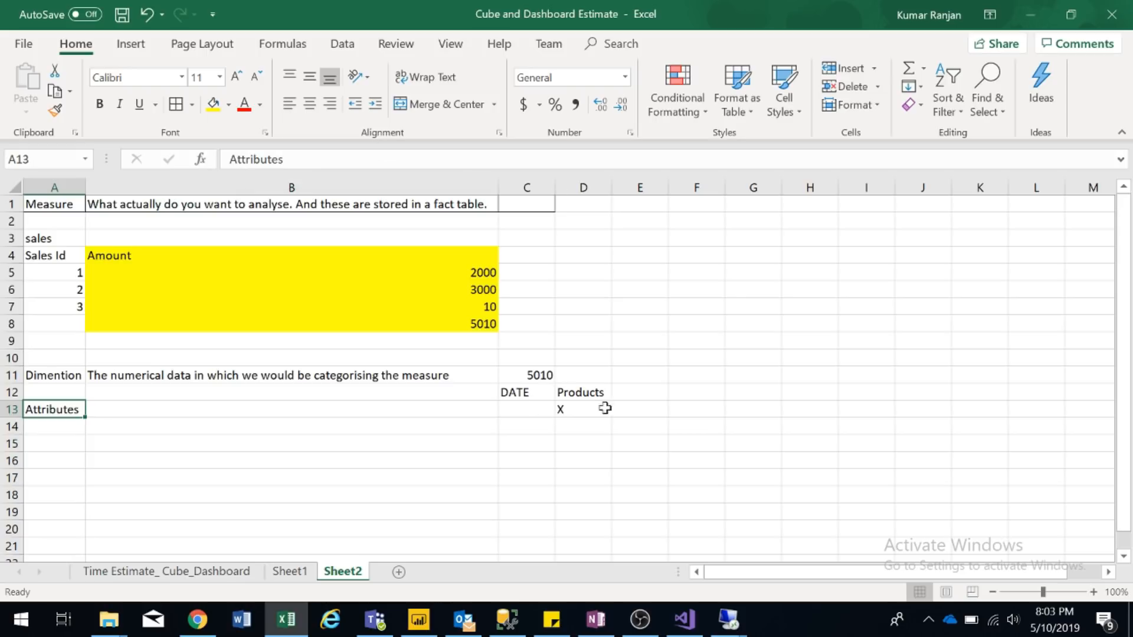
click(220, 415)
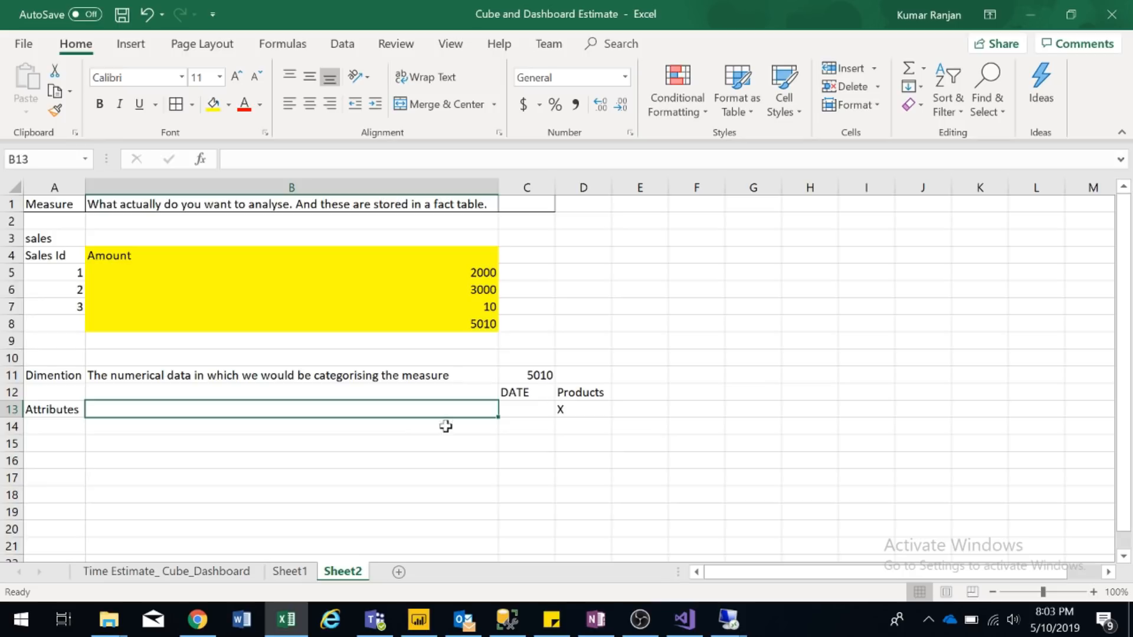
- Switch to Sheet1 and select cell M5 under Tabular for the first note
click(300, 577)
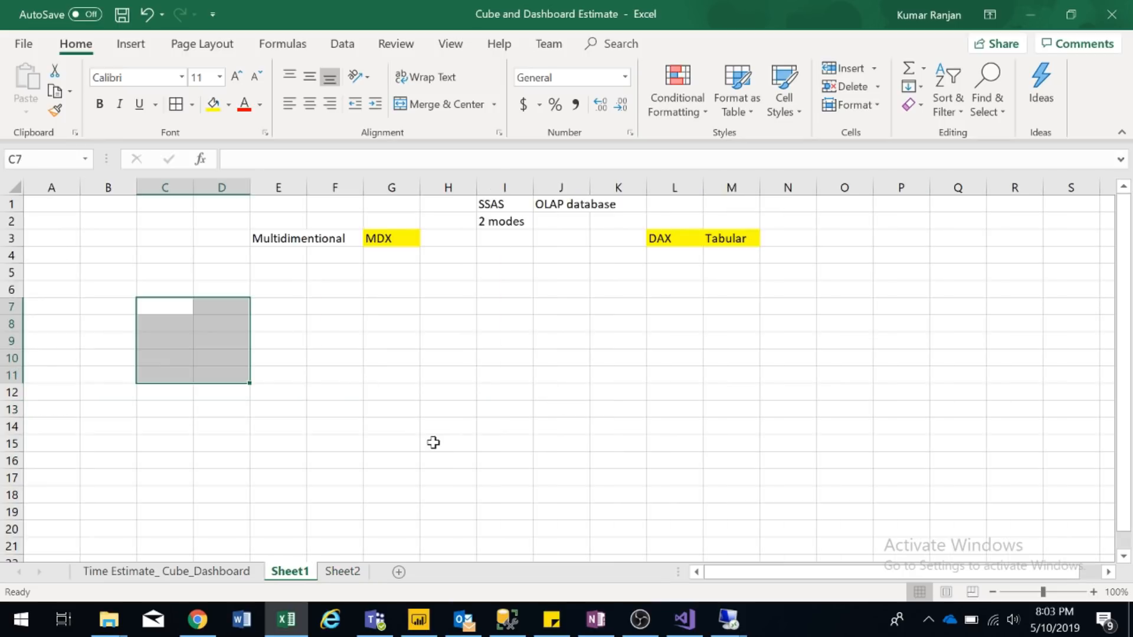
click(508, 232)
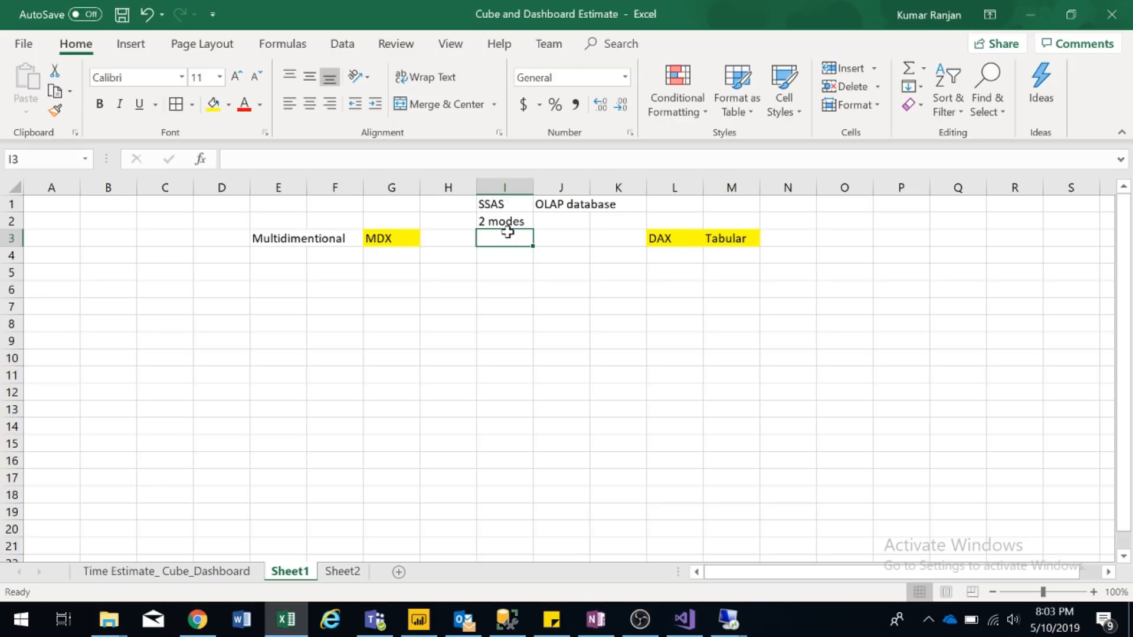
click(753, 266)
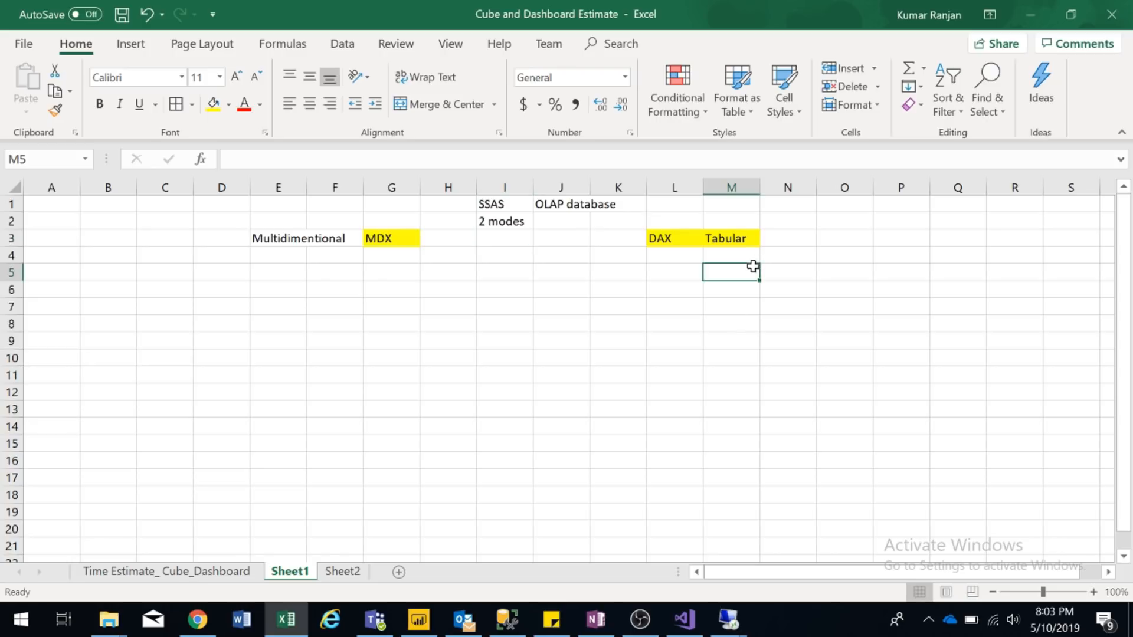
- Enter 'Easier to get for SQL guys' in M5 and 'DAX is easily realted to SQL' in M6
text(Easi)
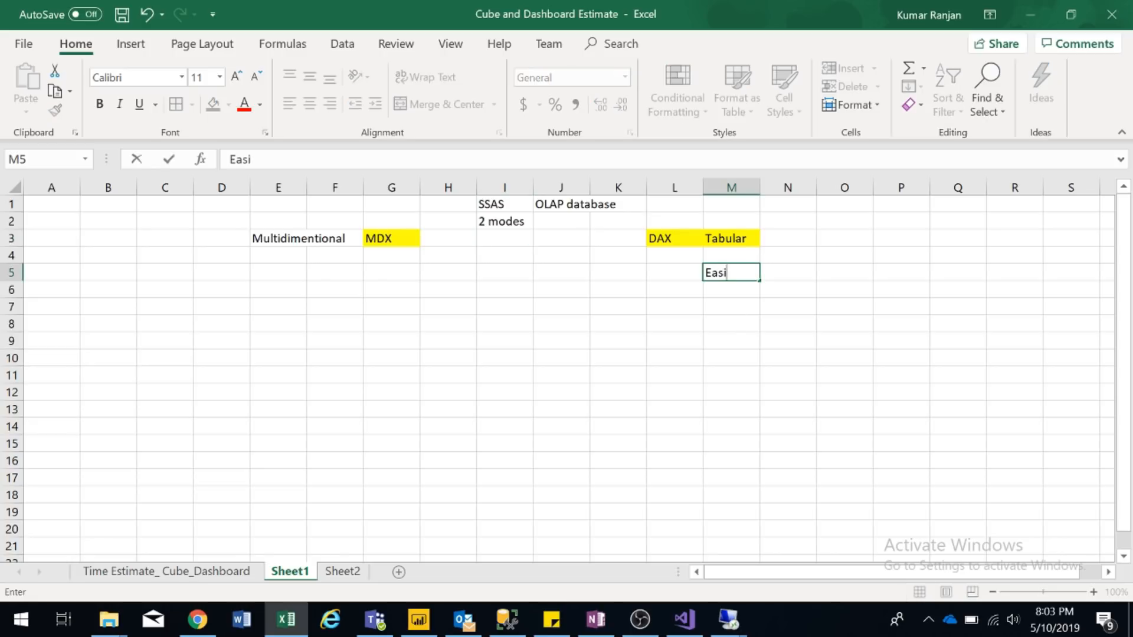
text(er to het)
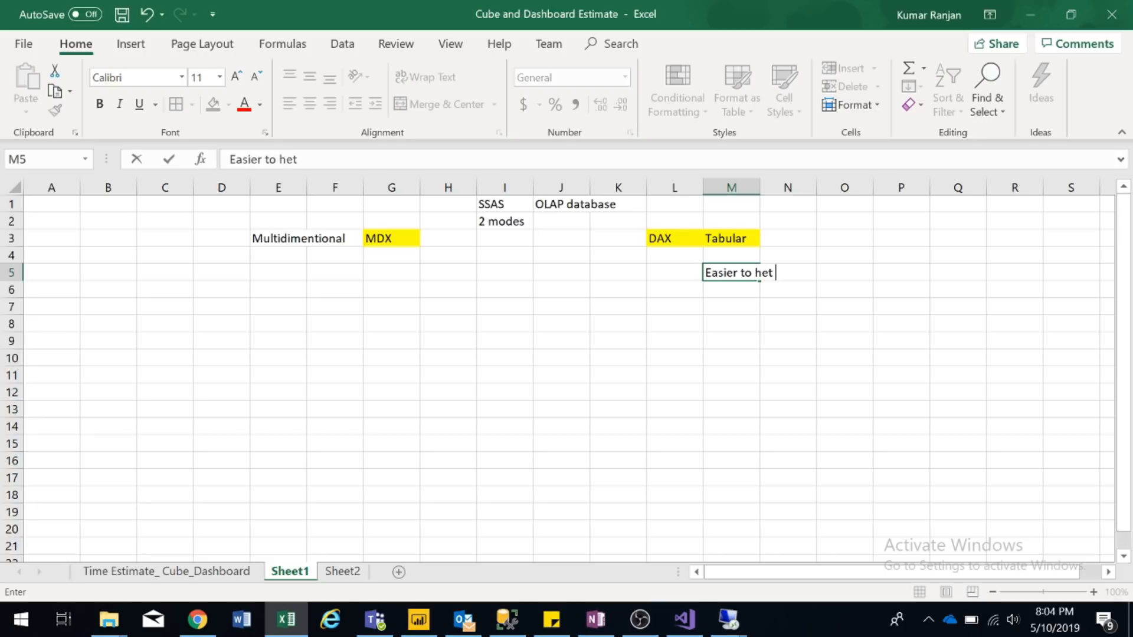
key(BackSpace)
key(BackSpace)
key(BackSpace)
key(BackSpace)
text(get for SQL guys)
key(Return)
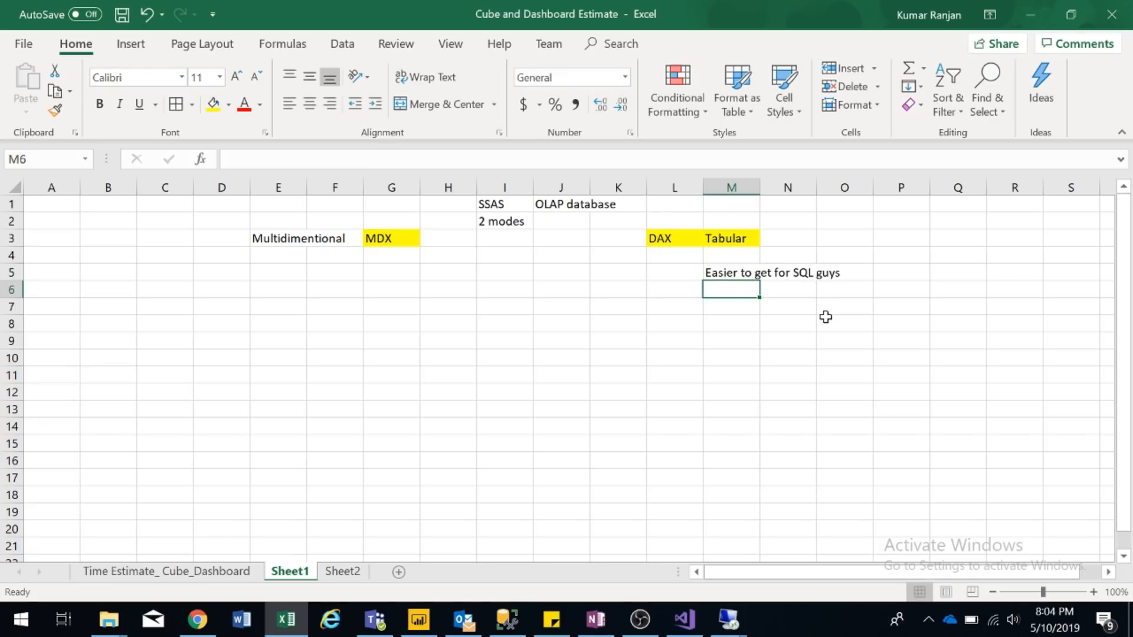
text(DAX)
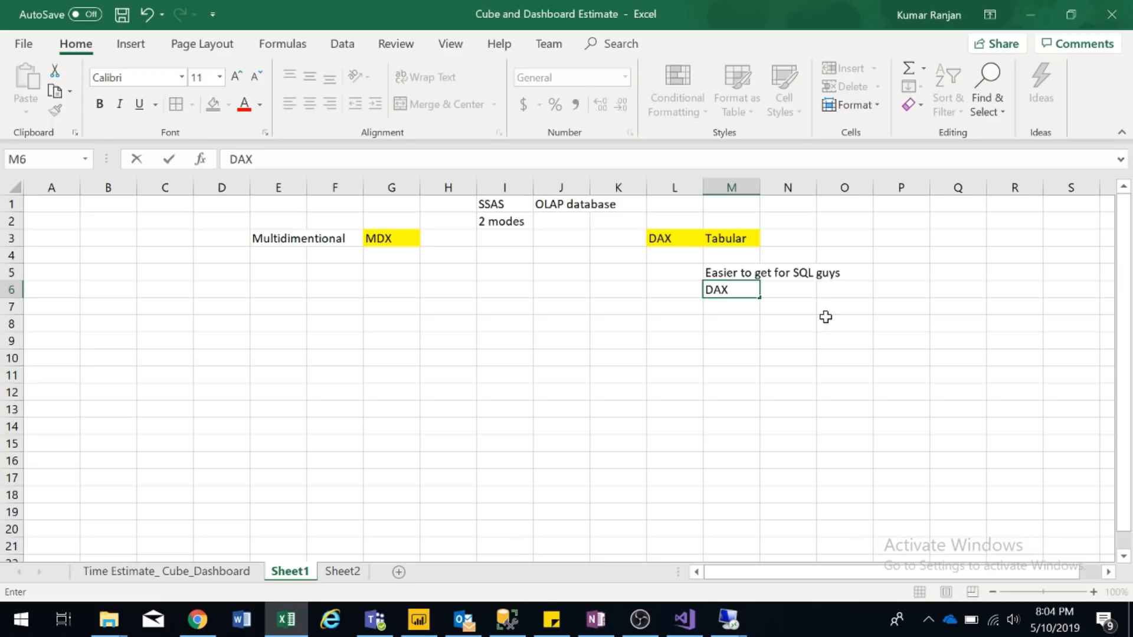
text( is easily realted)
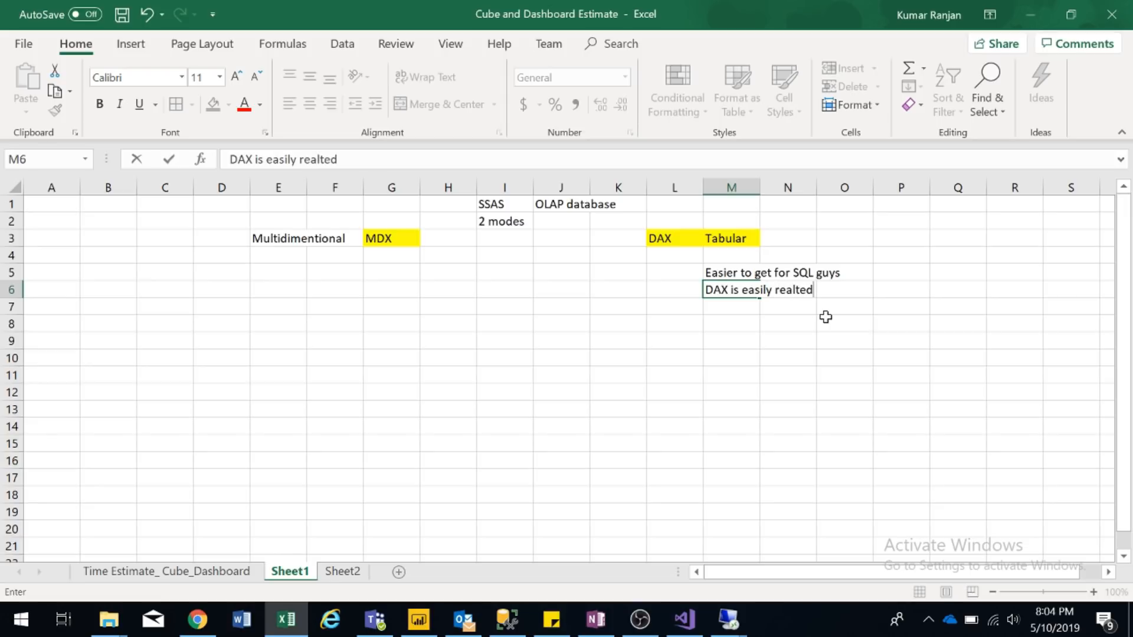
text( to SQL)
key(Return)
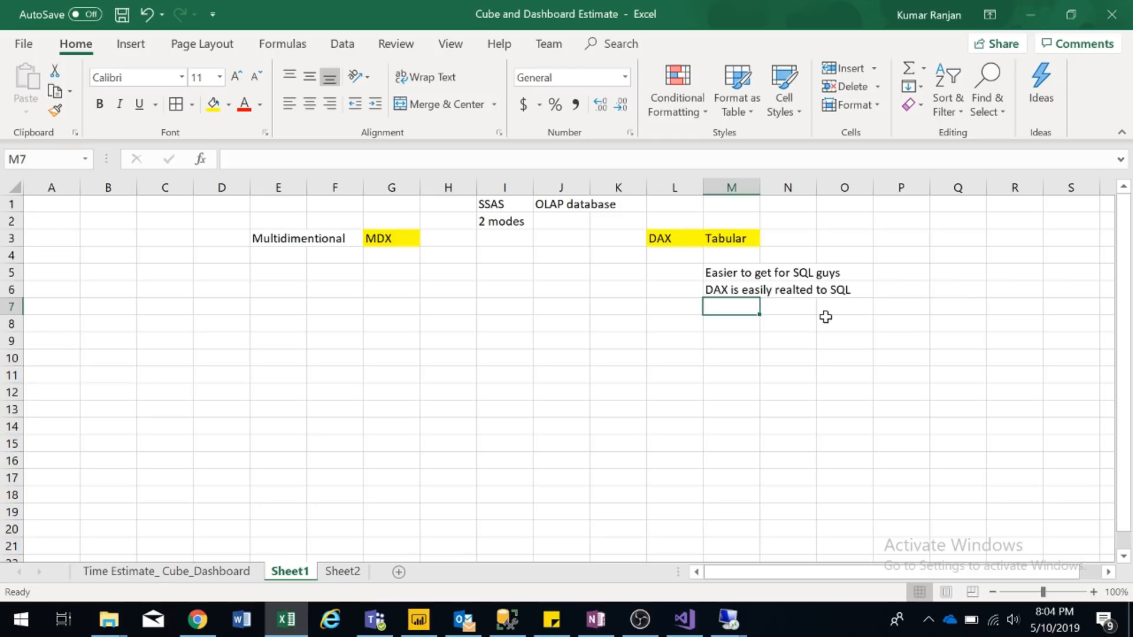
- Enter 'Tables and views are accessible to be compressed using a tabular aproach' in M7
text(D)
key(BackSpace)
key(BackSpace)
text(Tables an)
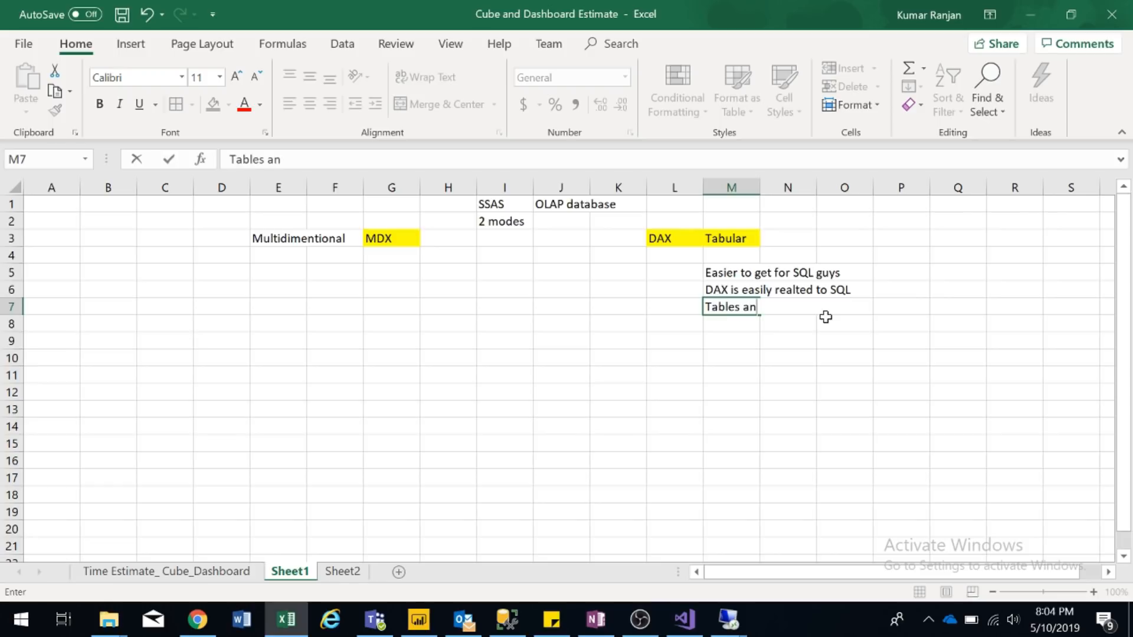
text(d views are accessible)
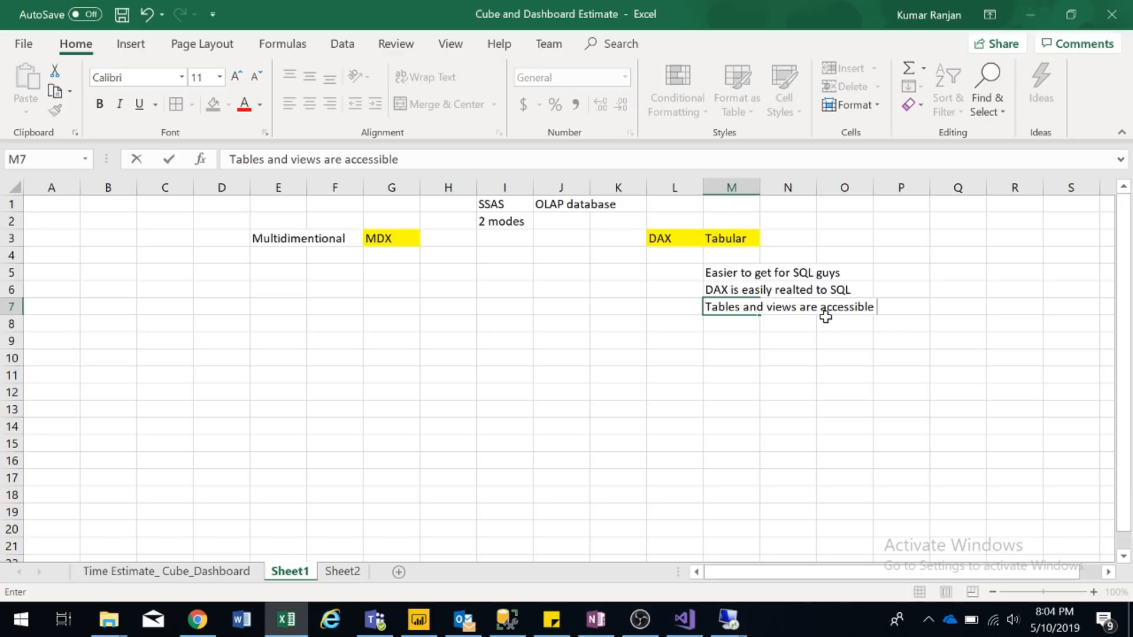
text( to be compressed using a tabl)
key(BackSpace)
text(ular aproach)
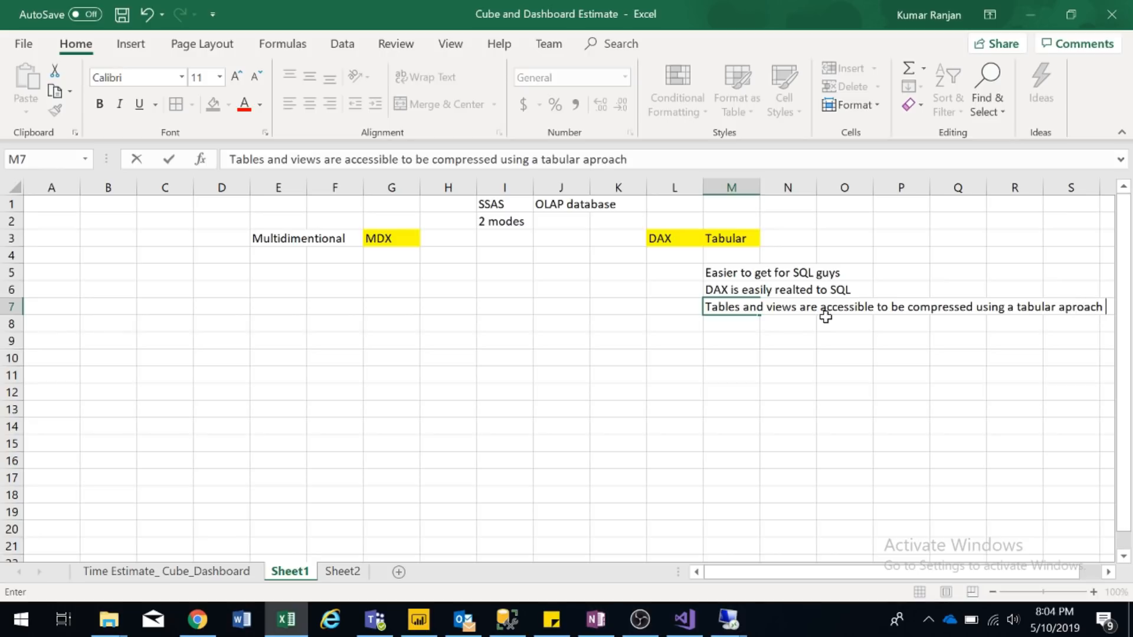
key(Return)
key(Up)
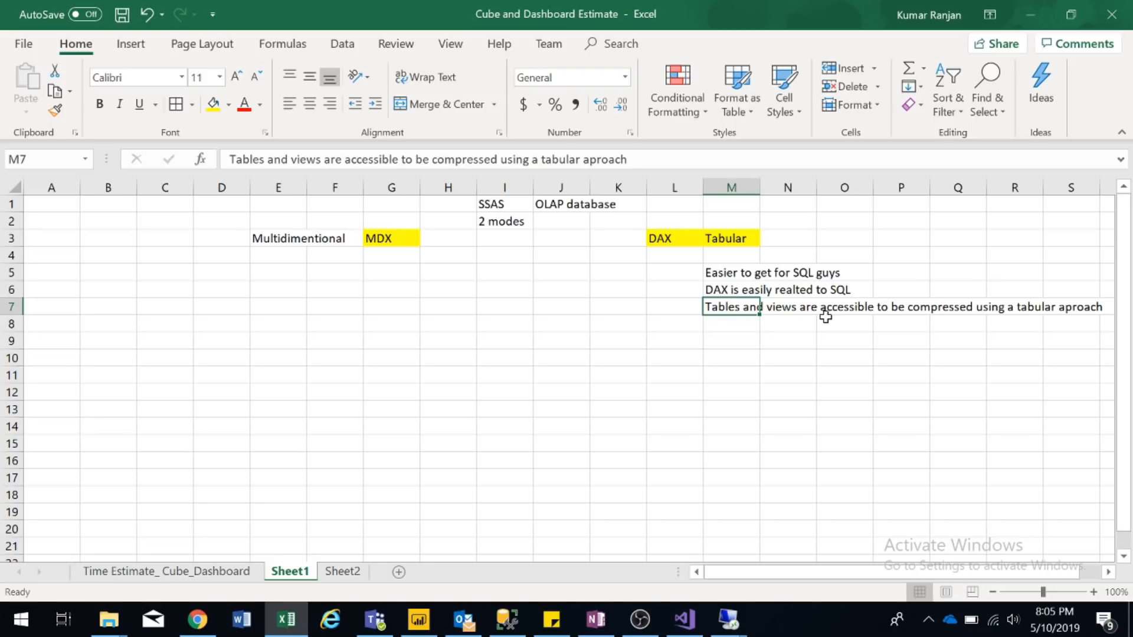
- Review the notes on Sheet2, then bring up the remote desktop session window
click(353, 573)
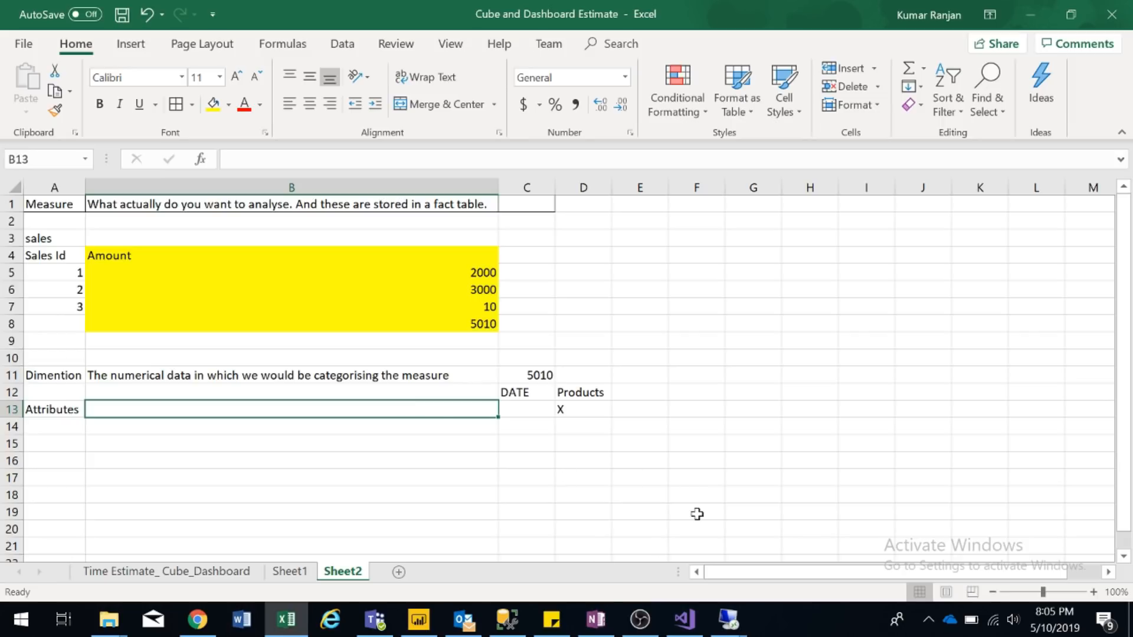
mouse_move(721, 626)
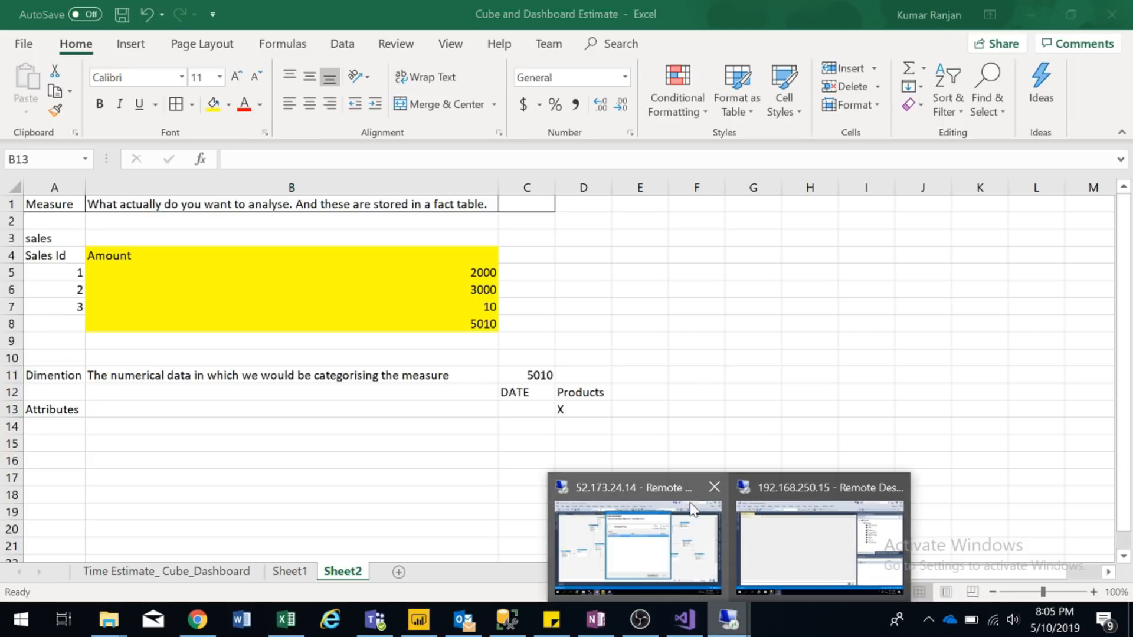
mouse_move(710, 539)
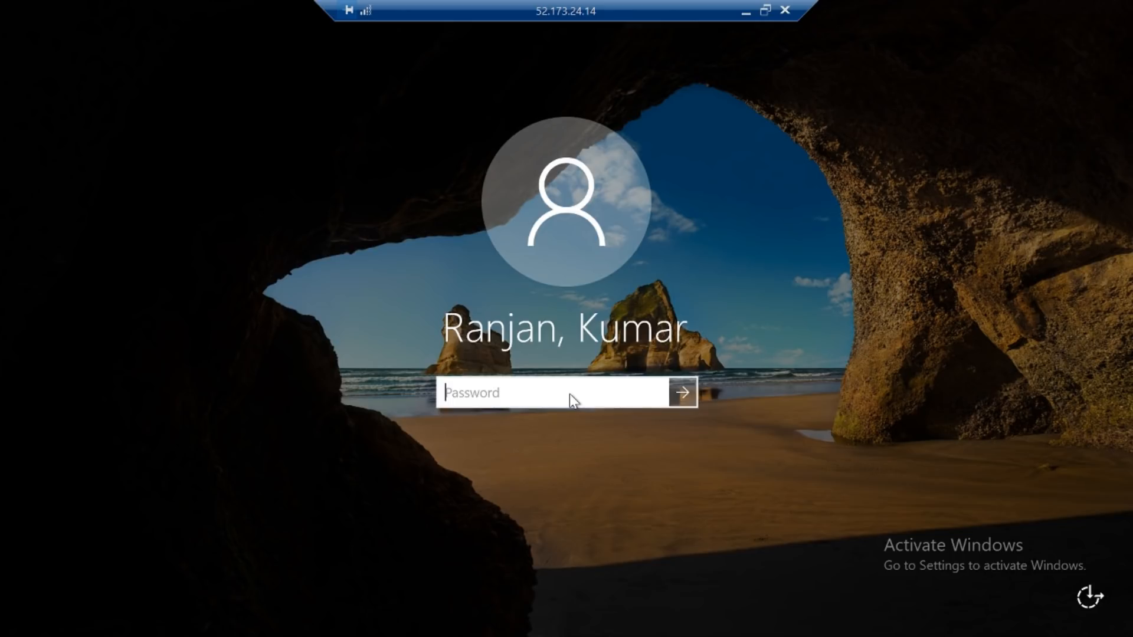
- Sign in with the account password and launch a fresh Visual Studio 2015 from the taskbar
text(••••••••••••)
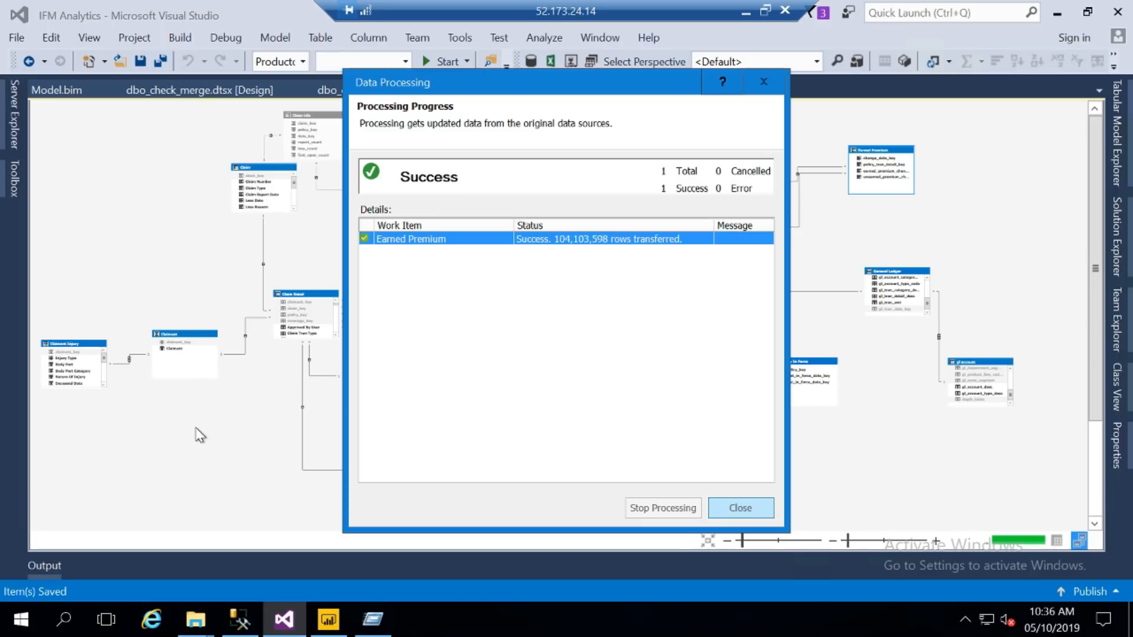
click(277, 624)
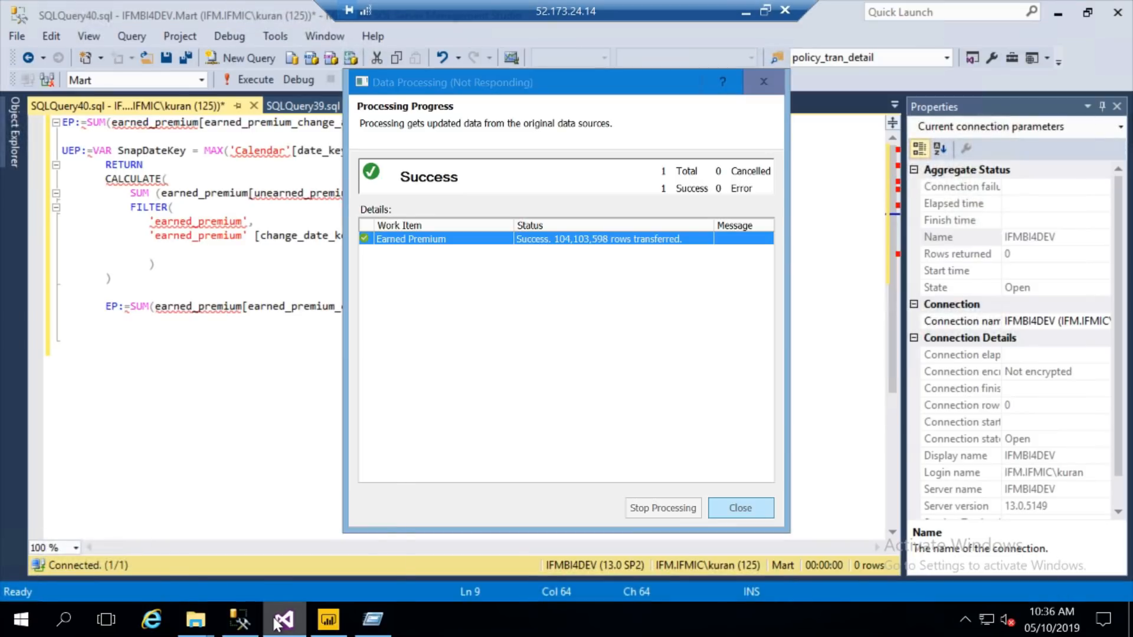
right_click(279, 621)
click(274, 525)
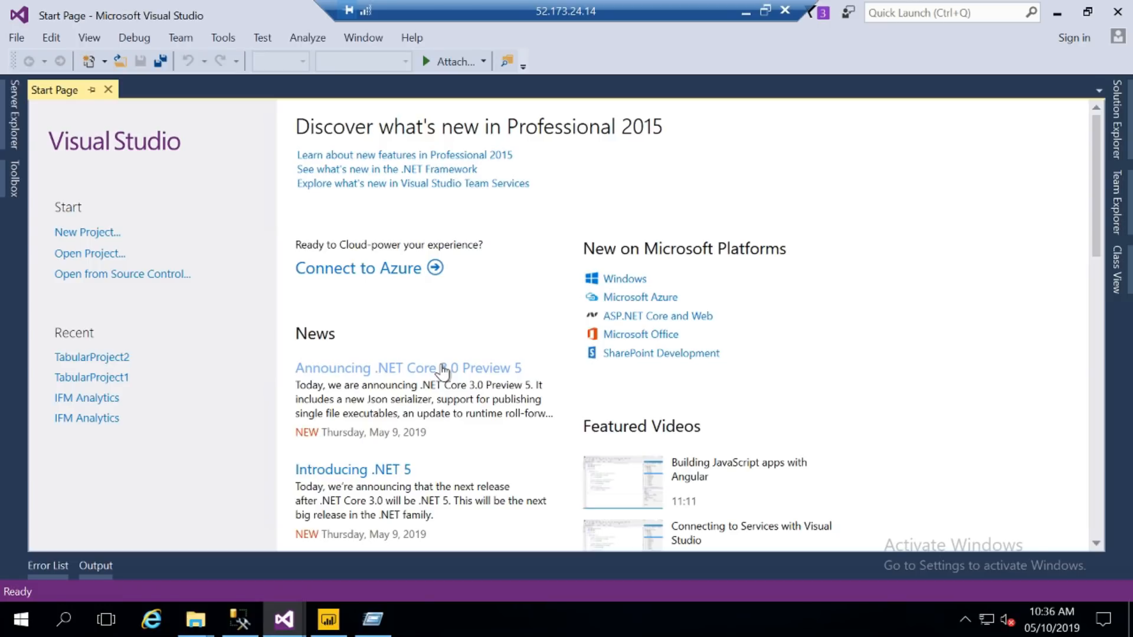
- Open the New Project dialog from the File menu
click(24, 37)
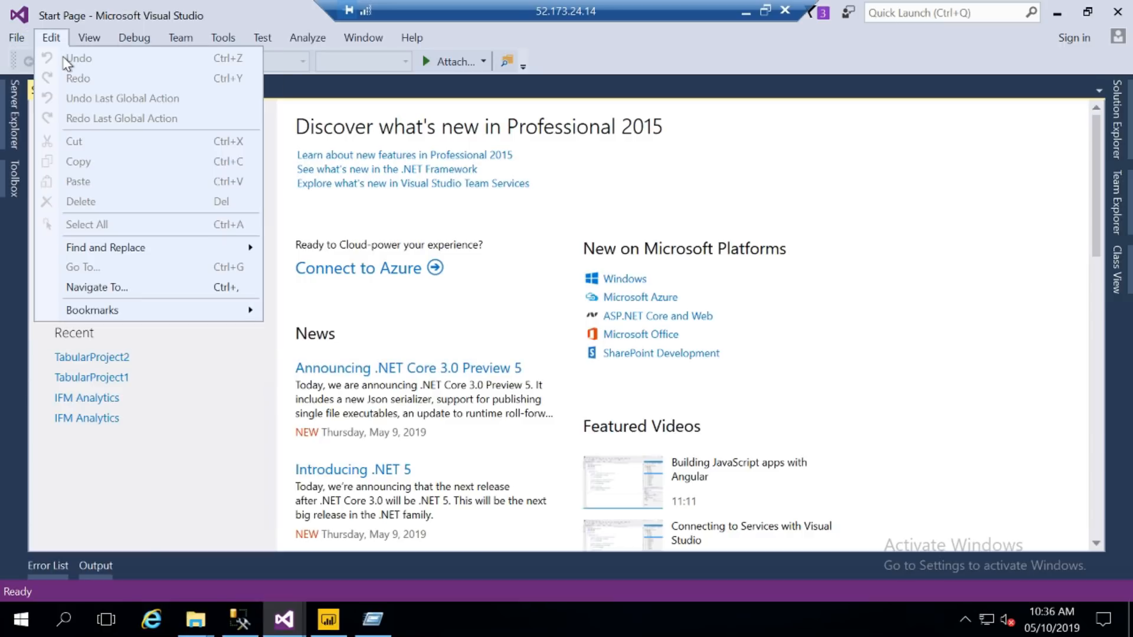
click(23, 38)
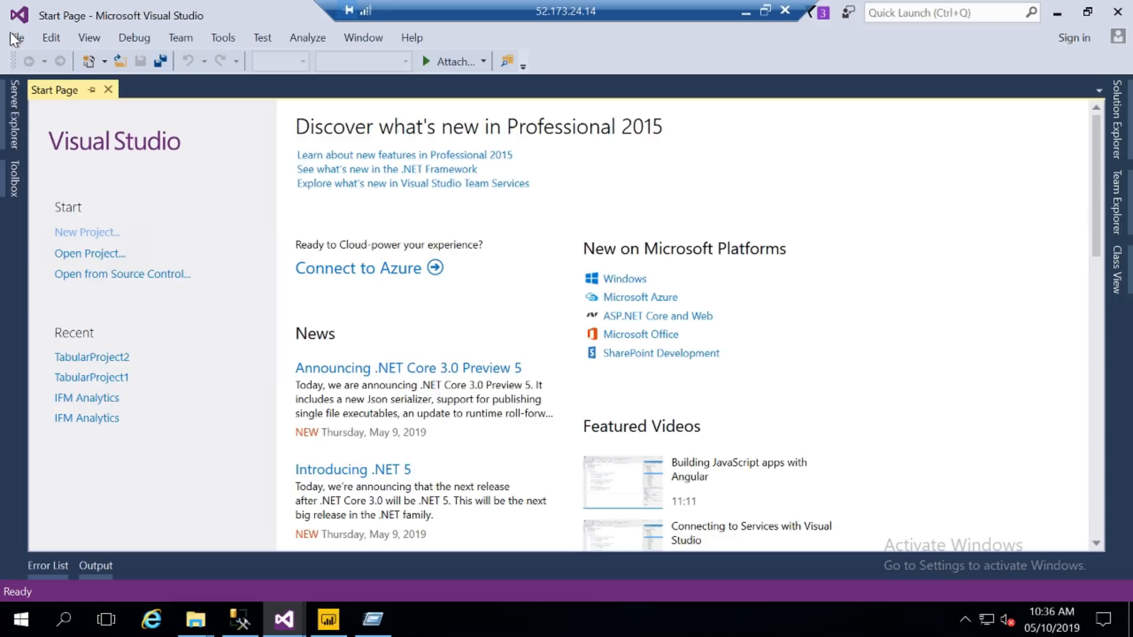
click(14, 37)
mouse_move(43, 59)
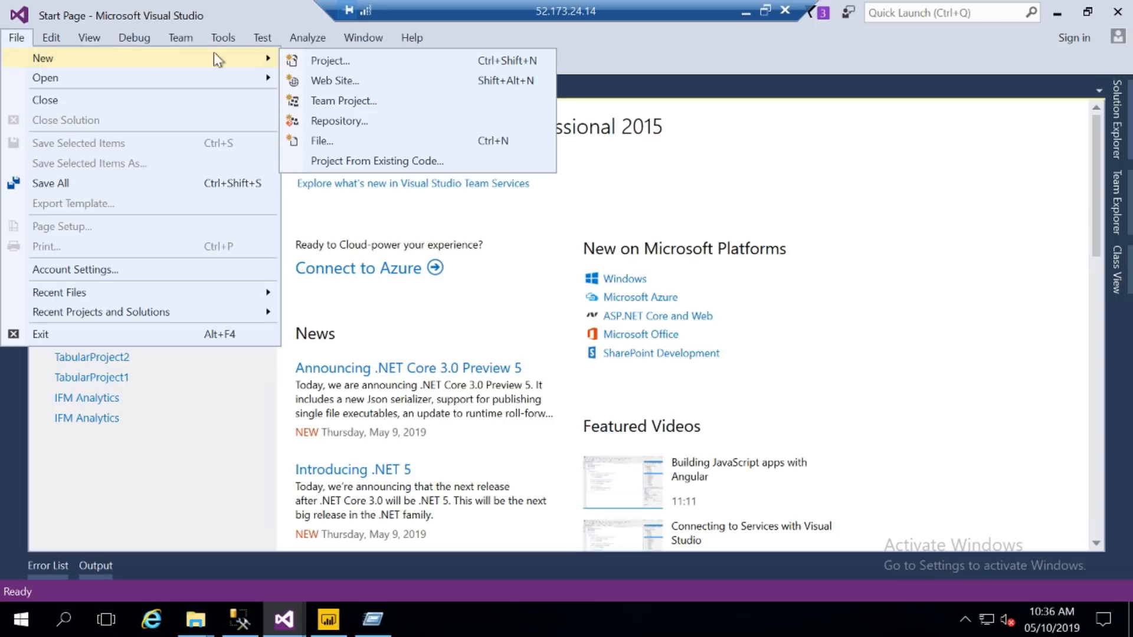
click(314, 62)
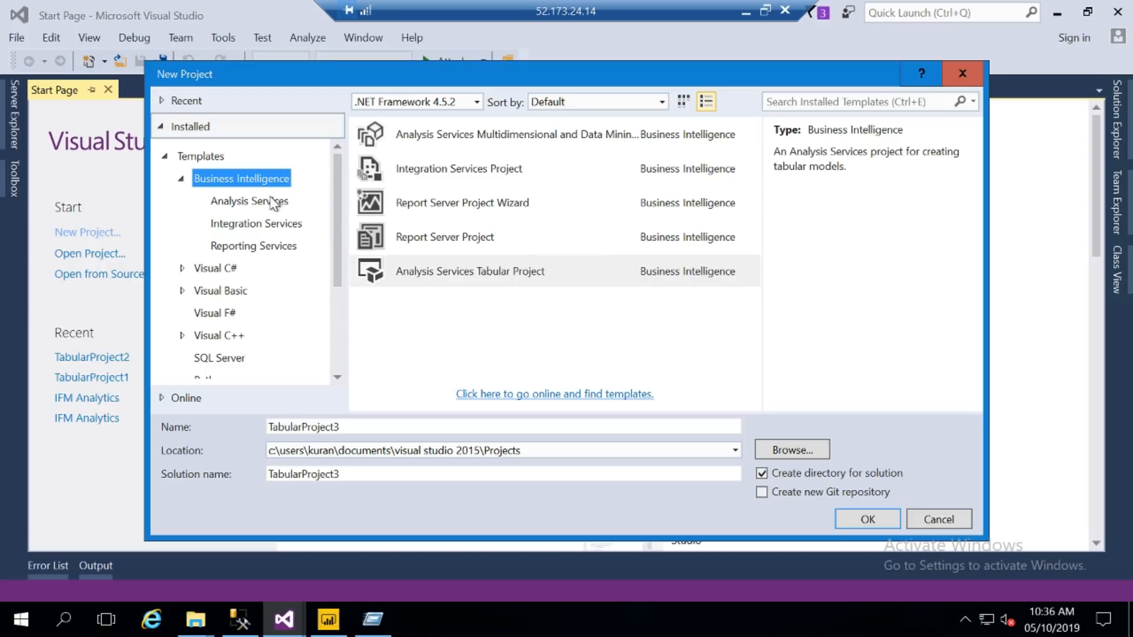
- Create an Analysis Services Tabular Project named Test
click(272, 201)
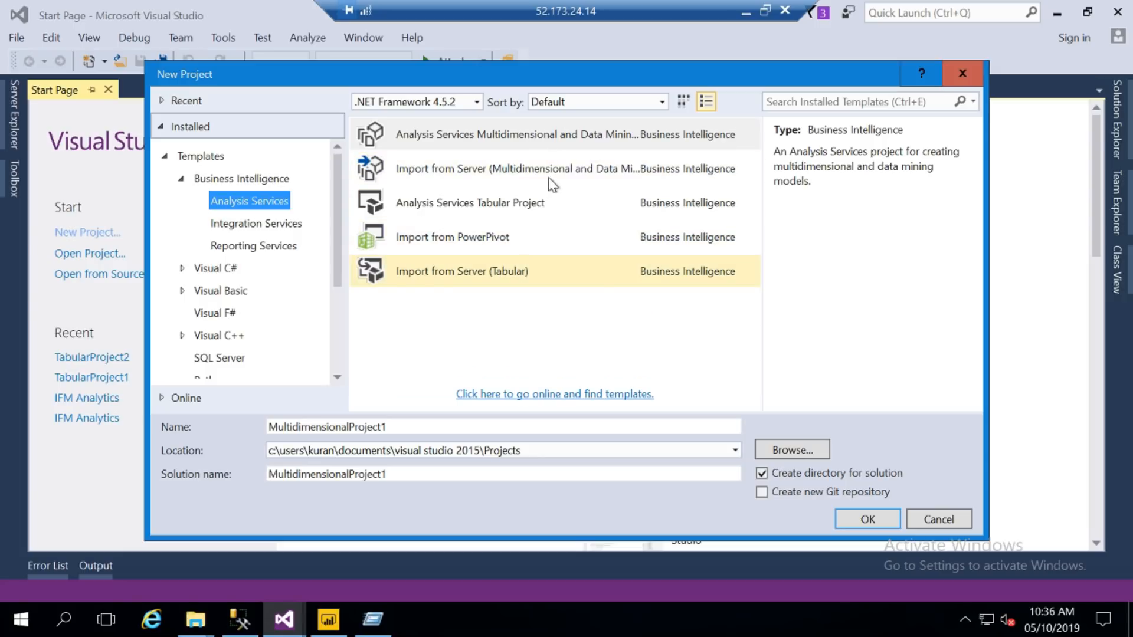
click(519, 208)
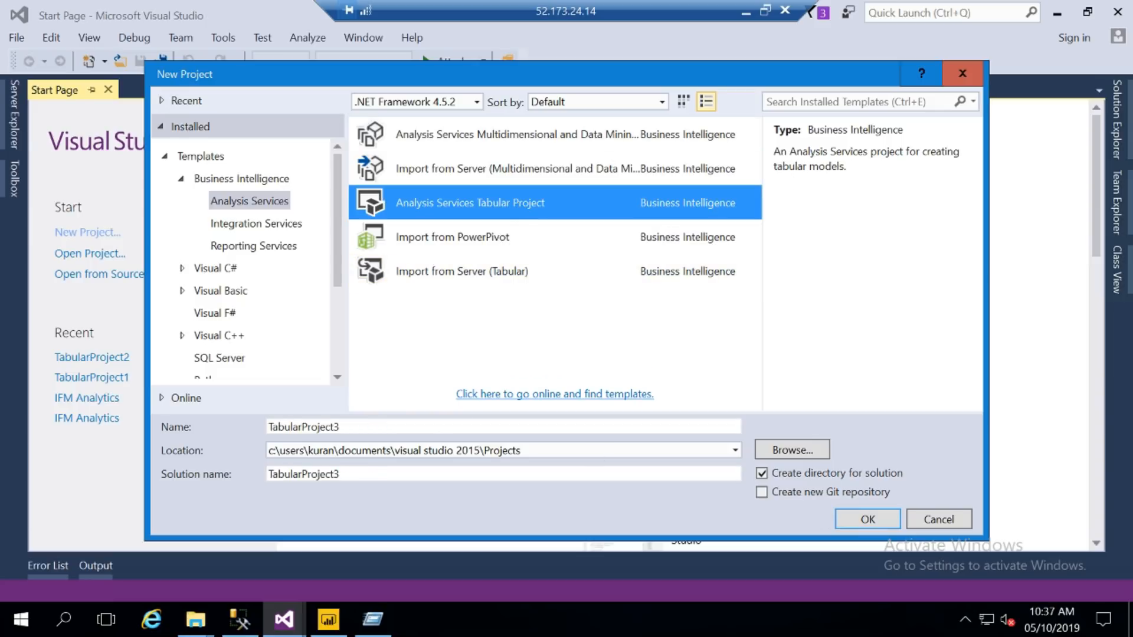
click(340, 427)
key(ctrl+a)
key(BackSpace)
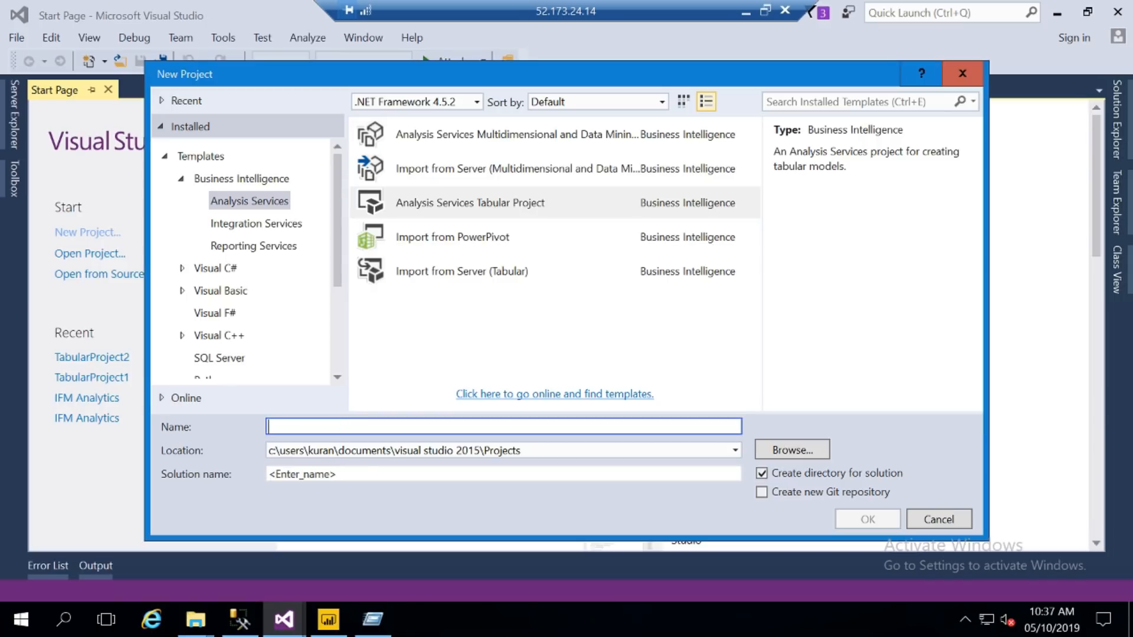
text(Test)
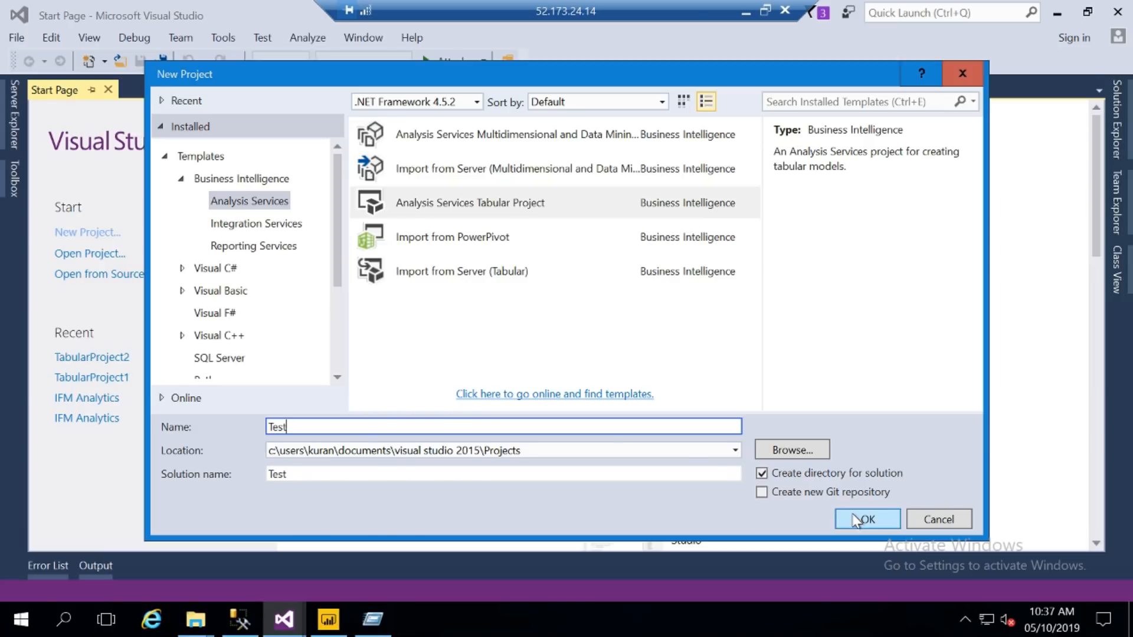
click(857, 520)
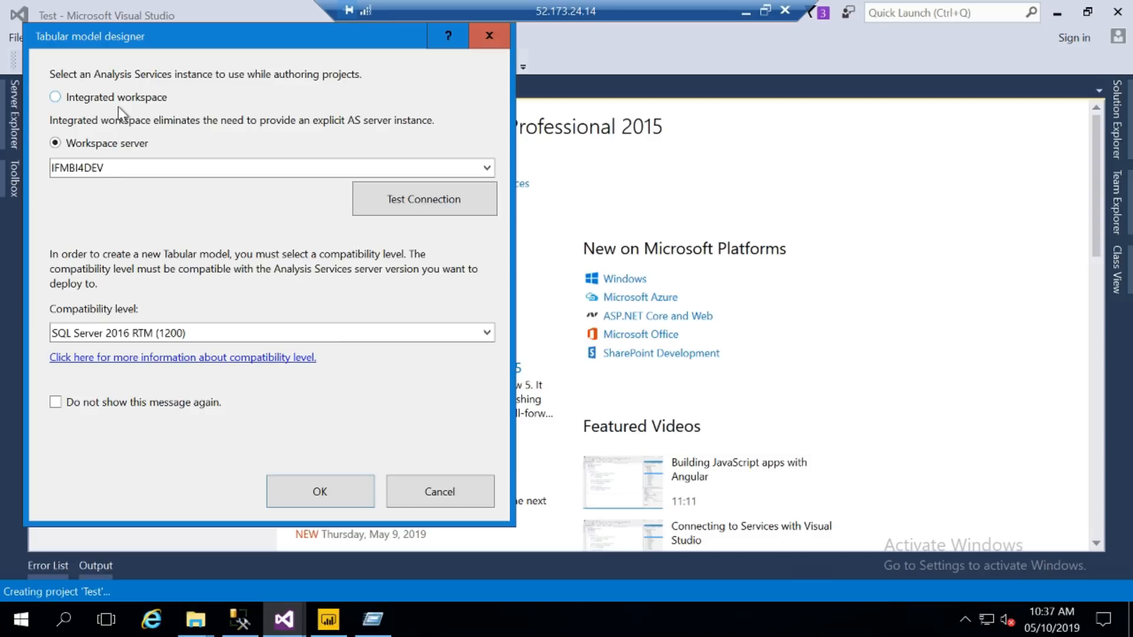
- Confirm the tabular designer with Integrated workspace instead of the IFMBI4DEV server
click(59, 96)
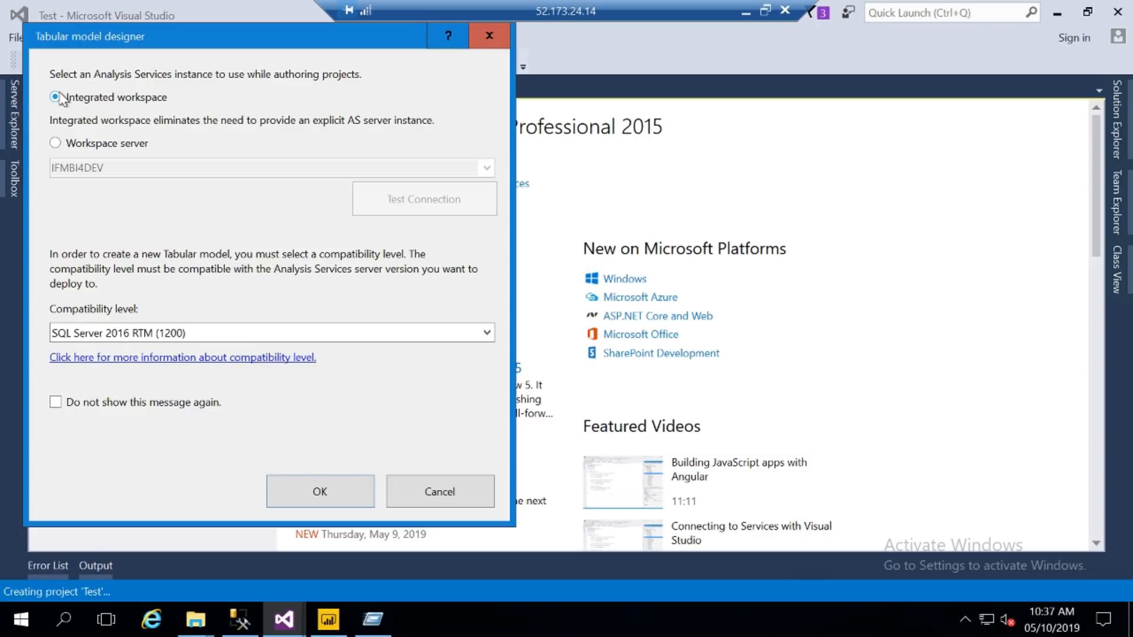
click(56, 143)
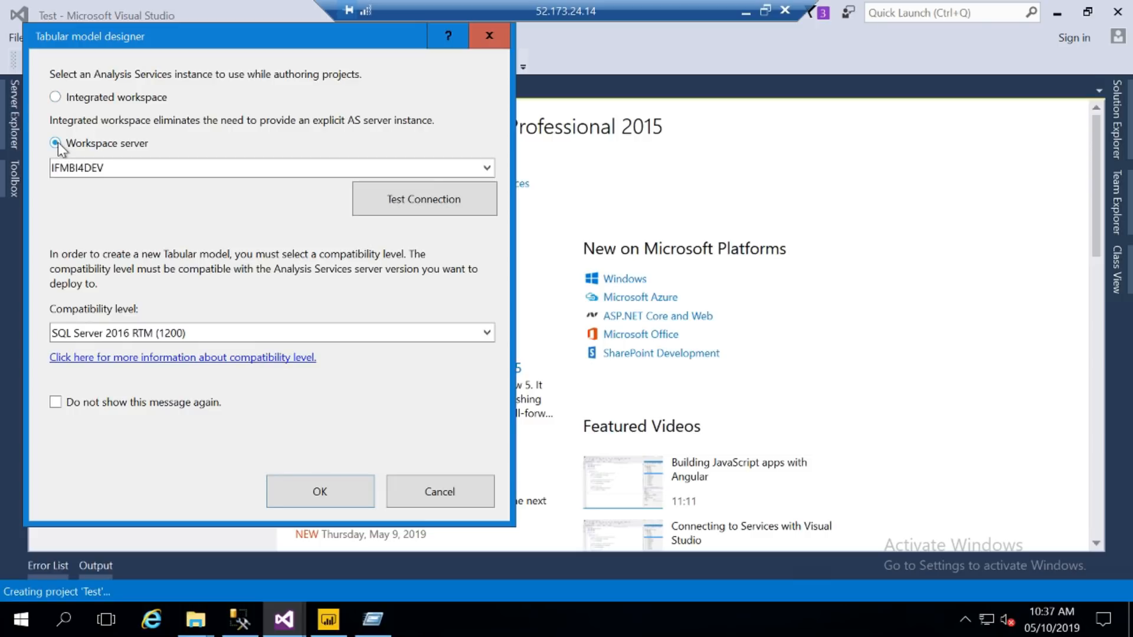
click(104, 168)
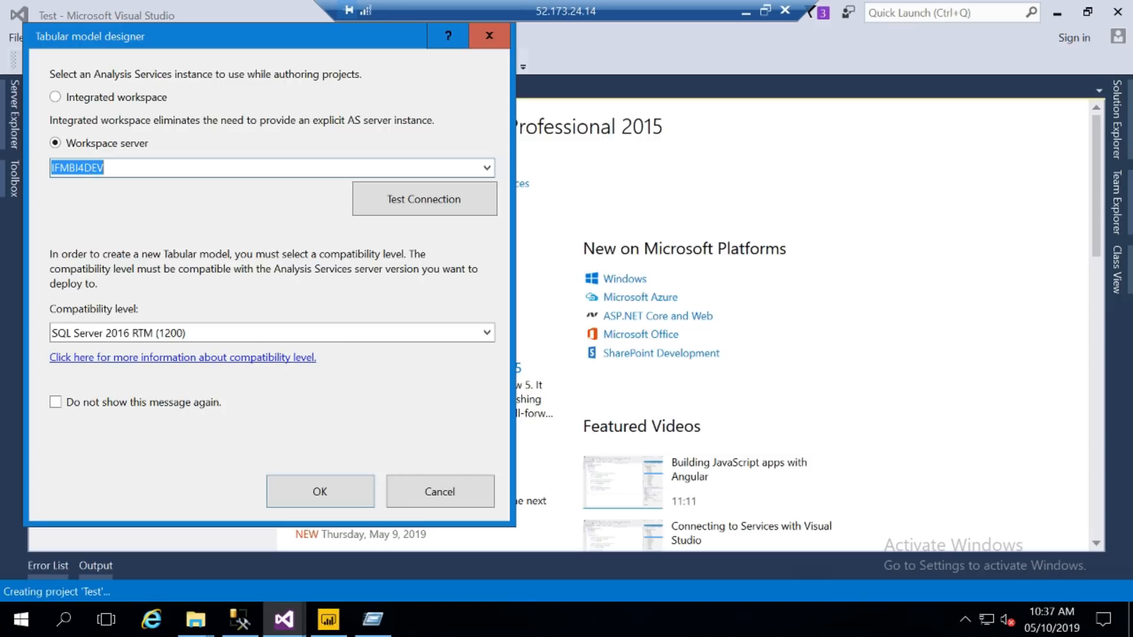
click(56, 98)
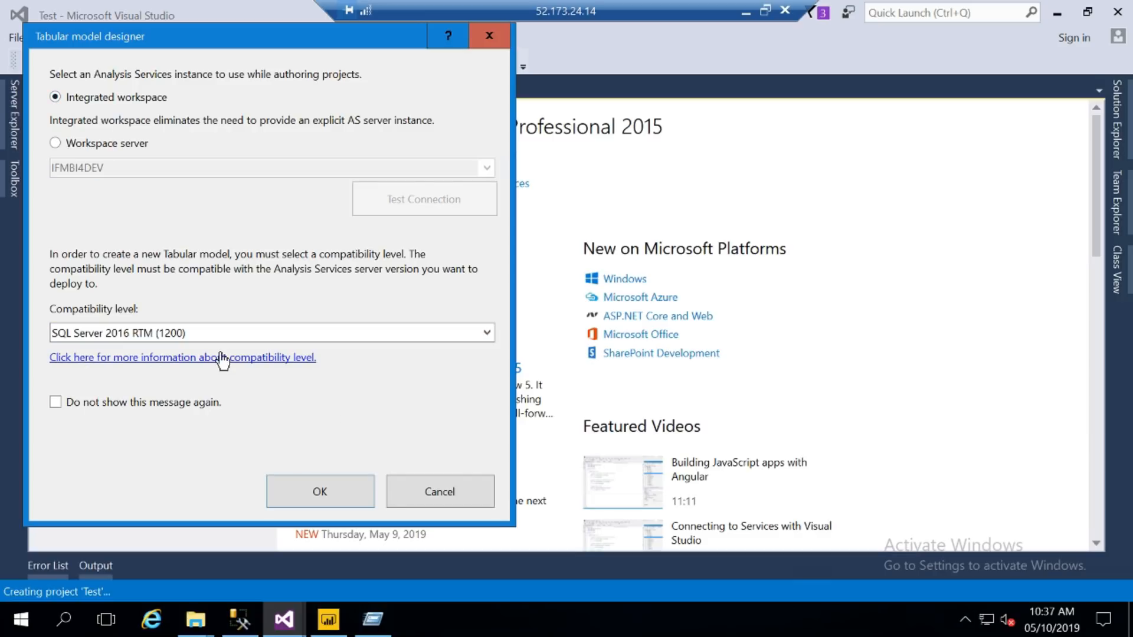
click(320, 492)
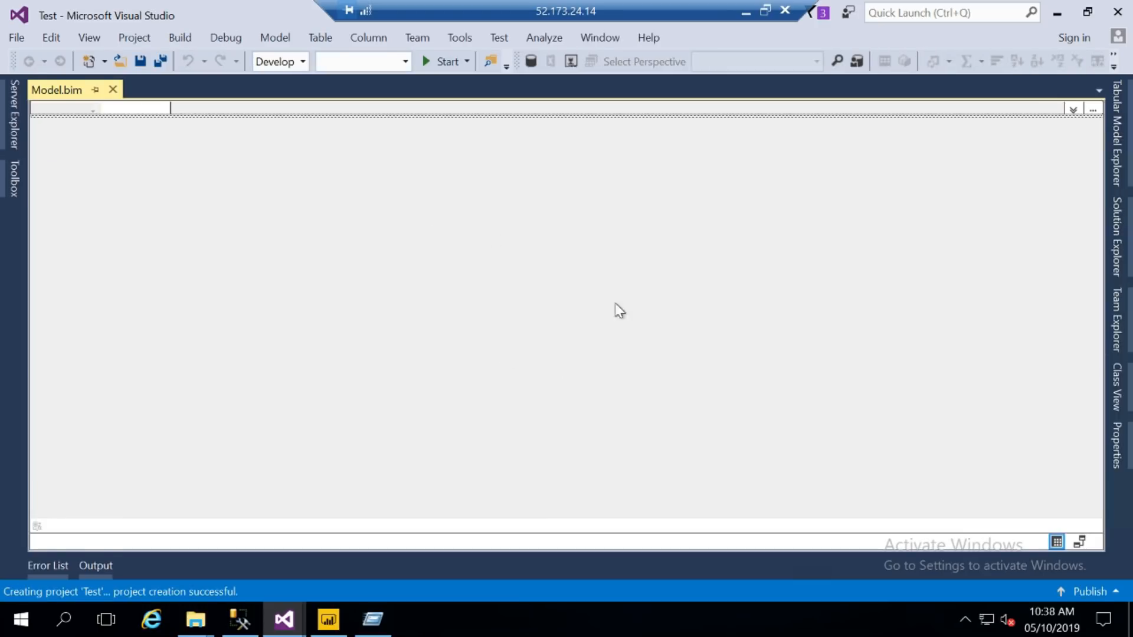
click(1119, 260)
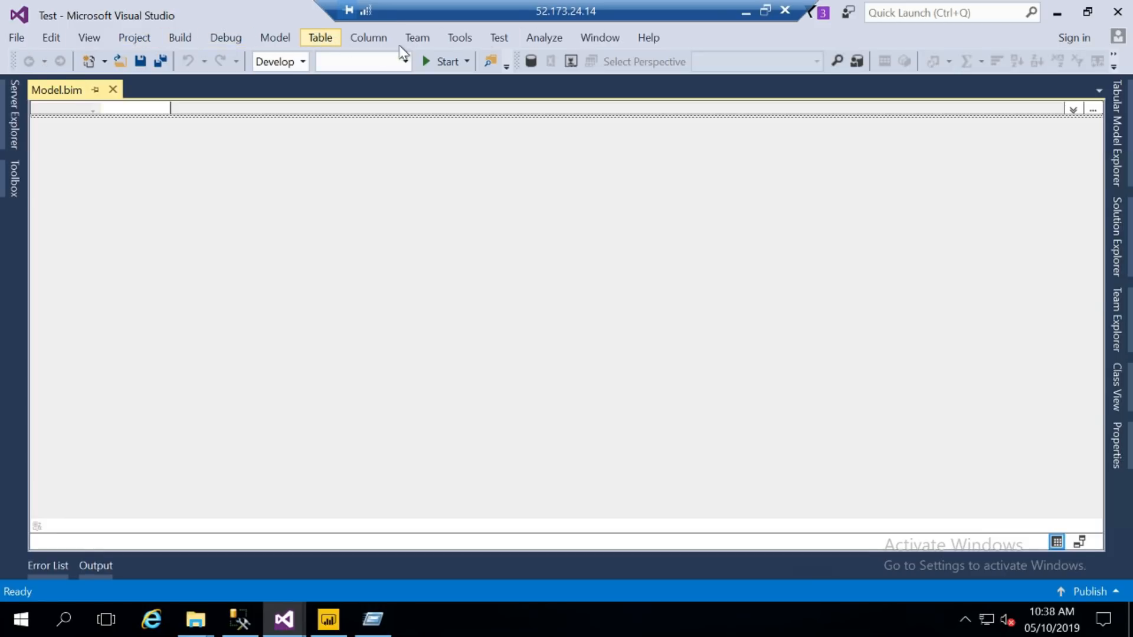
click(277, 39)
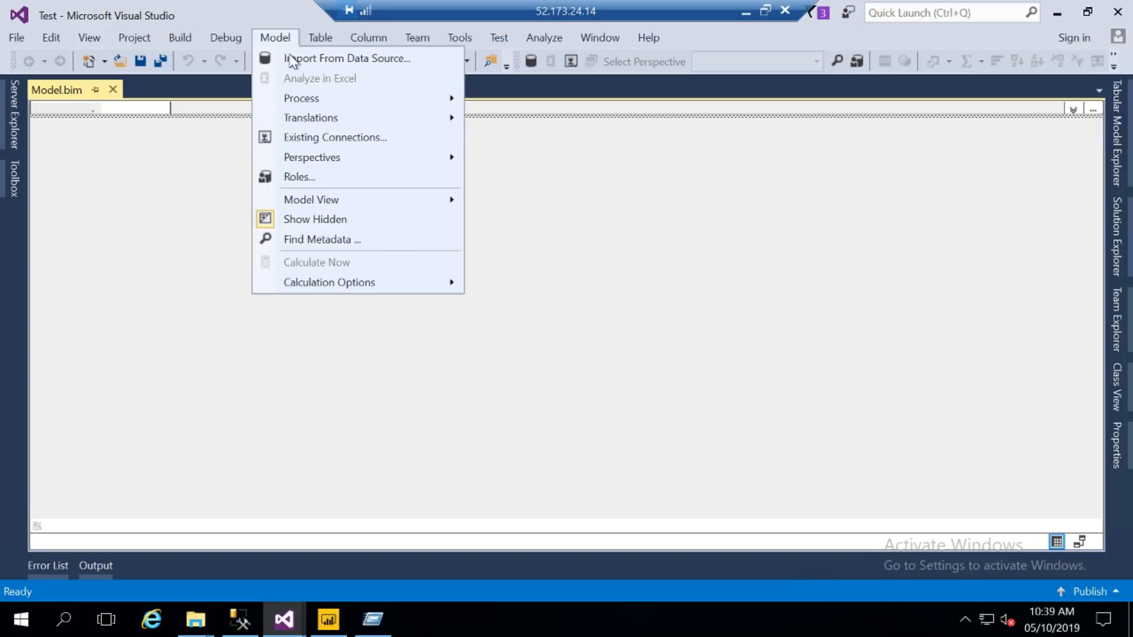
- Start the Table Import Wizard with Microsoft SQL Server as the data source
click(345, 62)
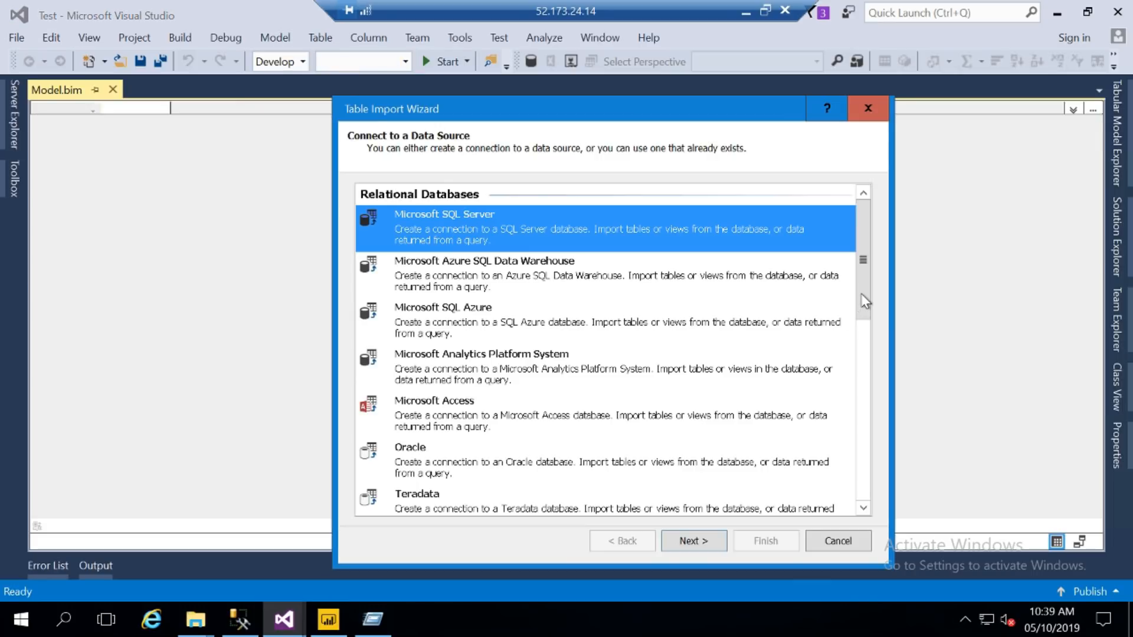
drag(861, 305, 865, 271)
click(694, 541)
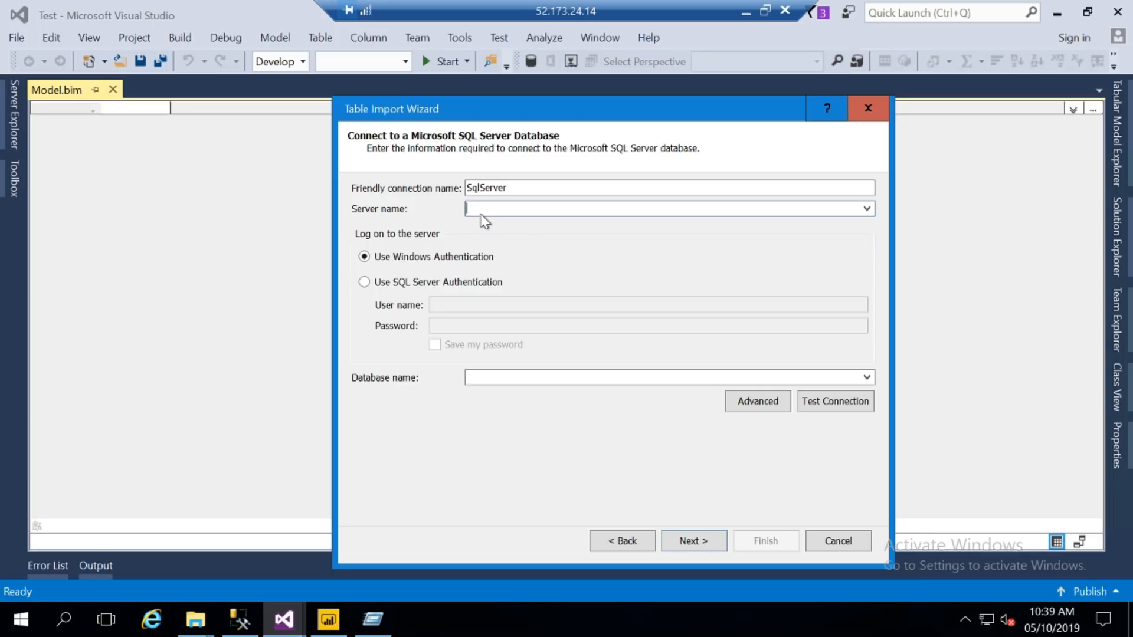
- Check the server name in SQL Server Management Studio, then return to the wizard
click(239, 619)
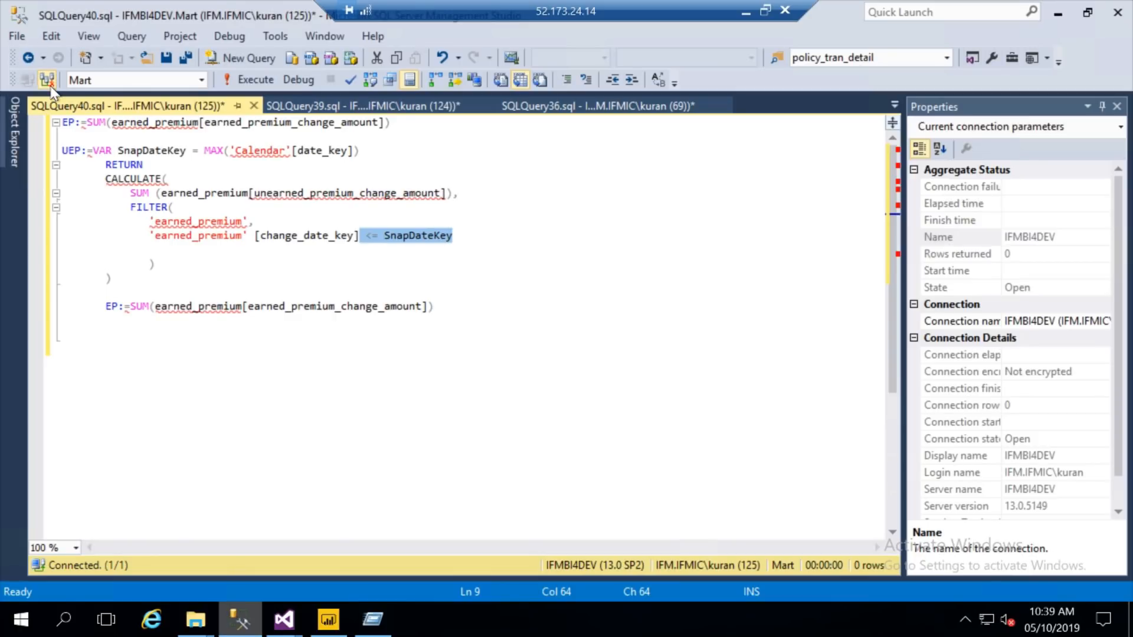
click(47, 79)
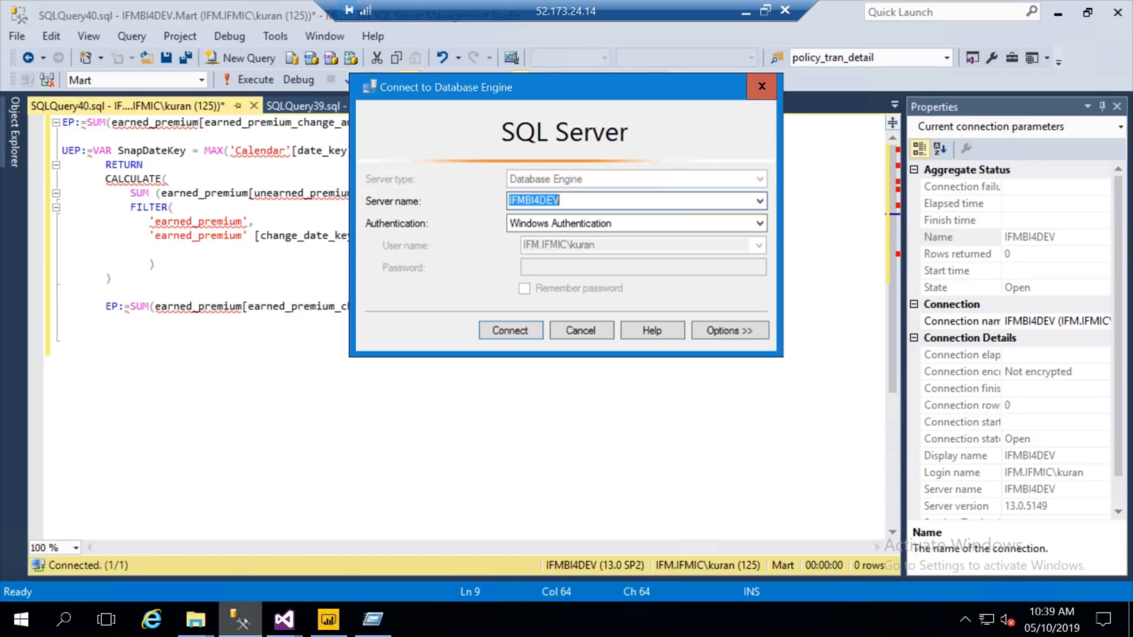
click(283, 619)
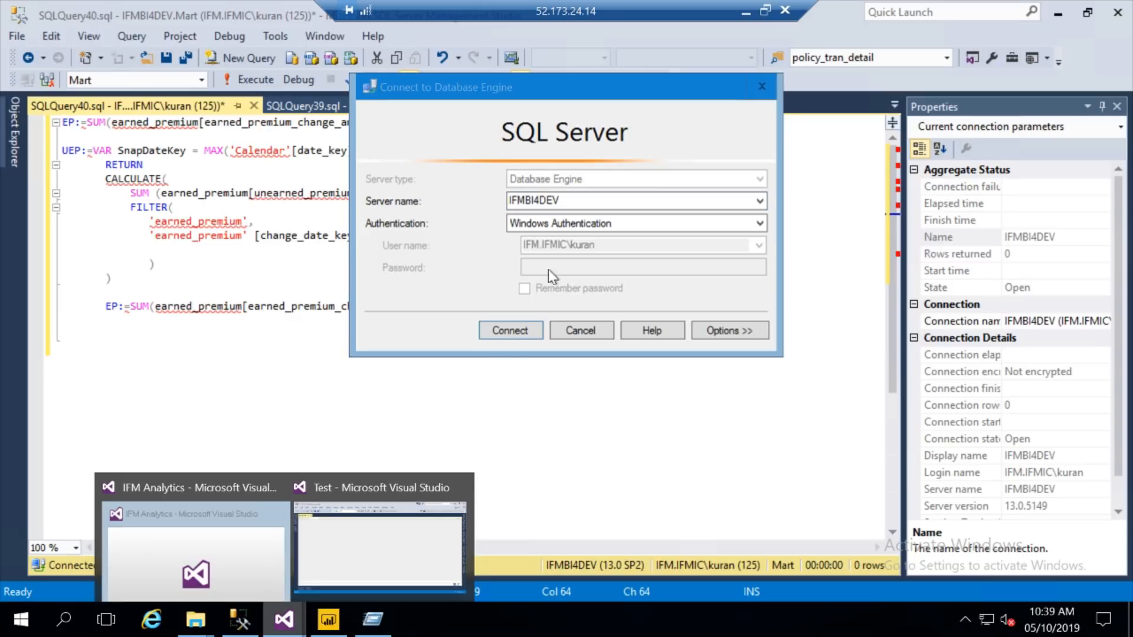
click(378, 545)
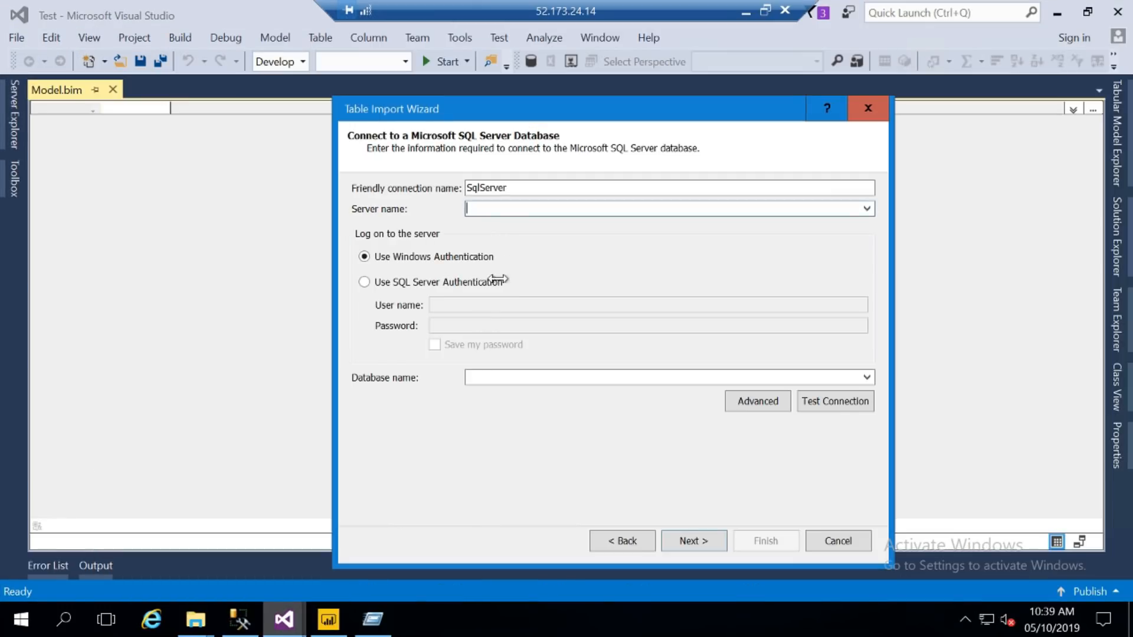
- Set server IFMBI4DEV, connection name Test, and database Mart
text(IFMBI4DEV)
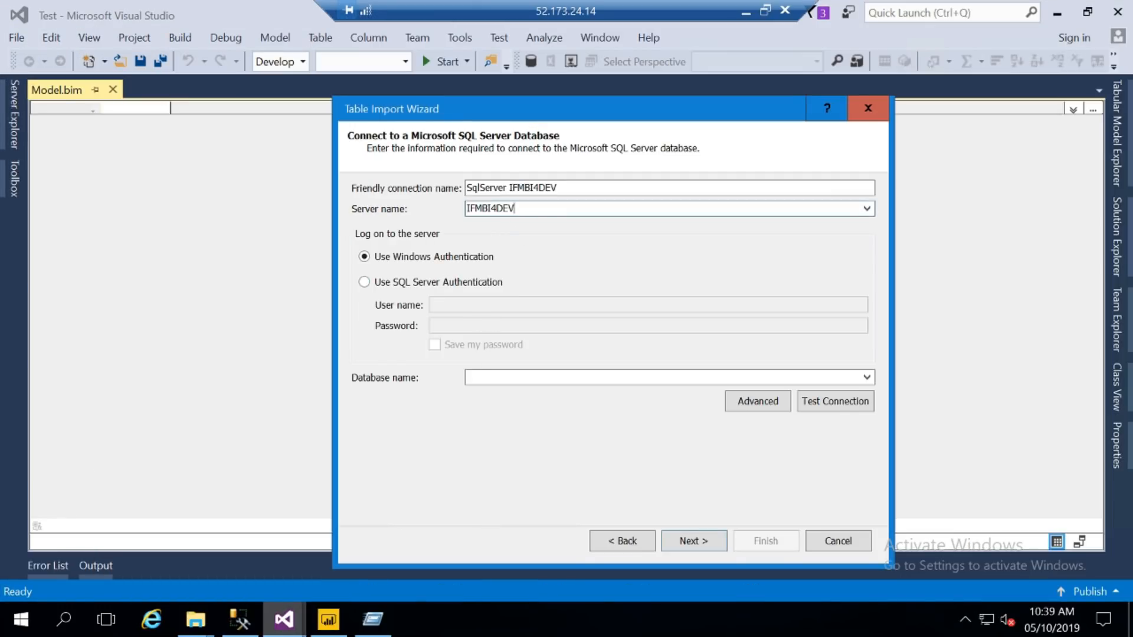
click(560, 188)
key(ctrl+a)
text(Test)
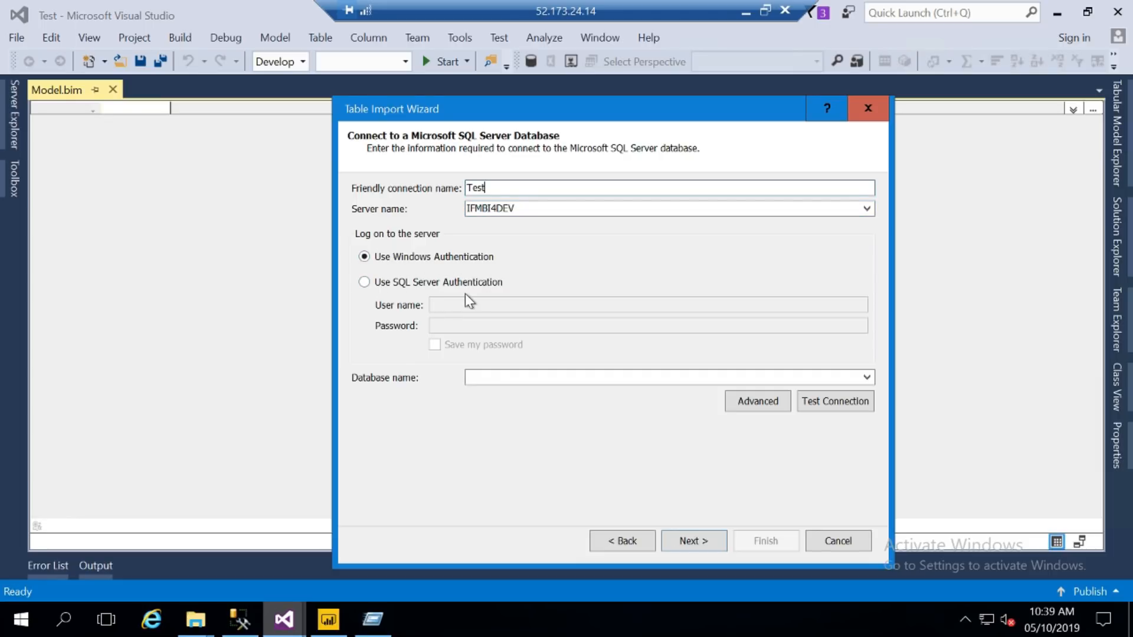
click(867, 377)
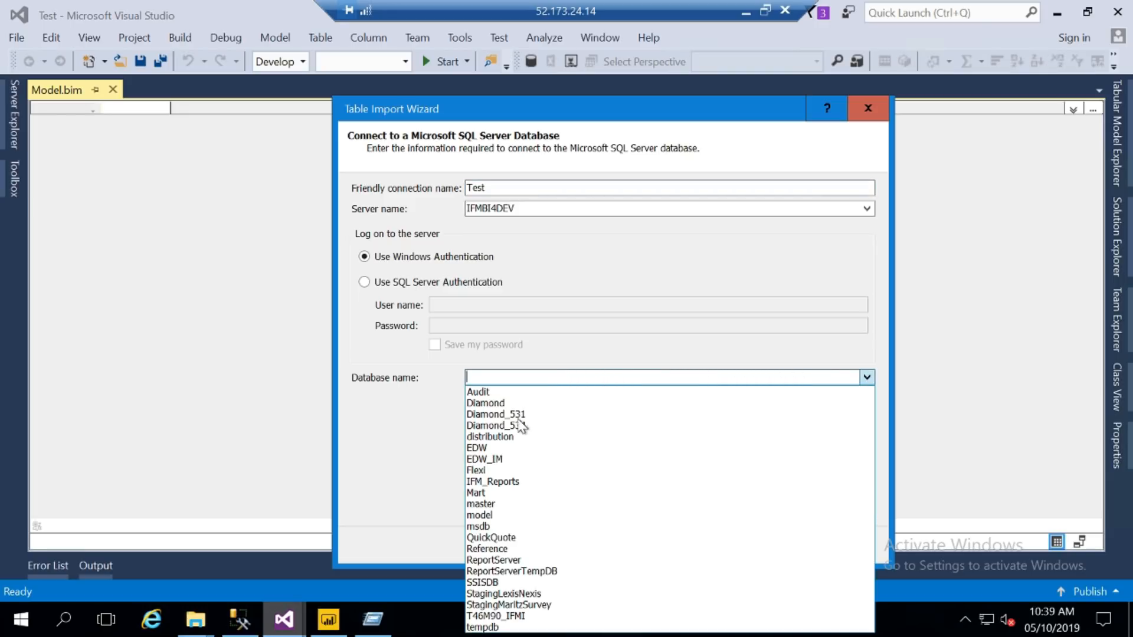
click(490, 493)
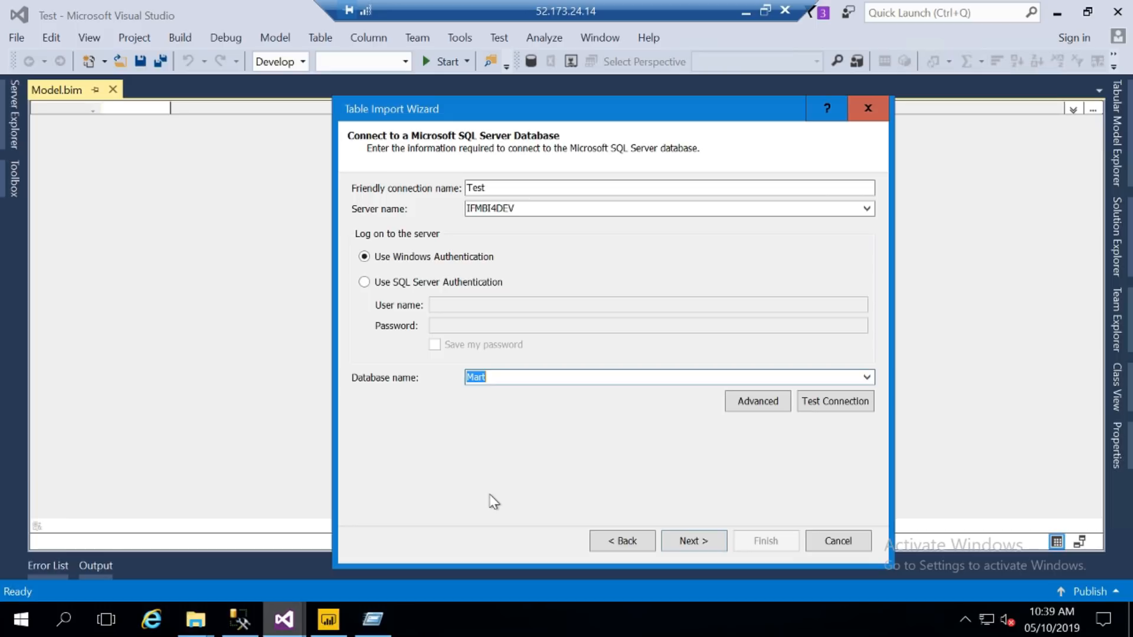
- Test the connection successfully and continue to the impersonation settings
click(845, 402)
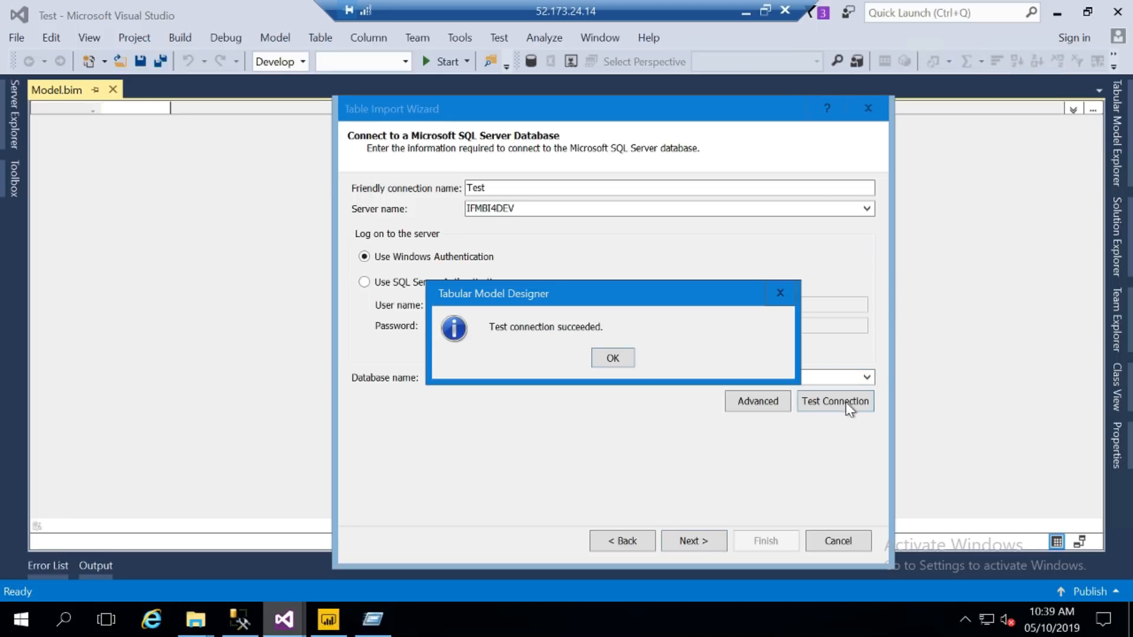
click(614, 359)
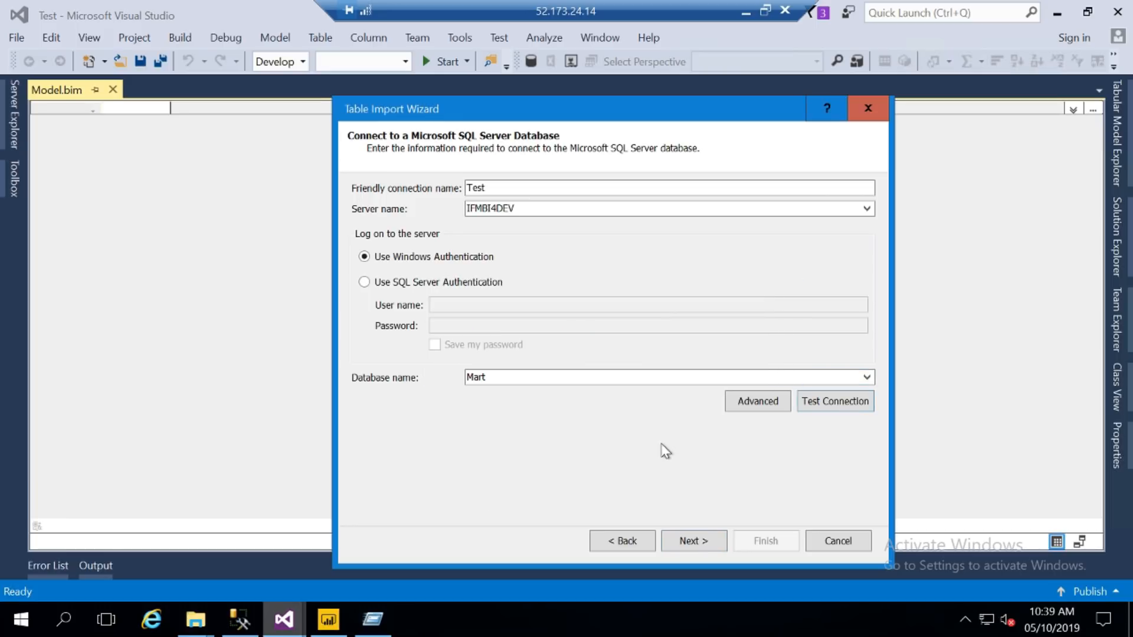
click(691, 543)
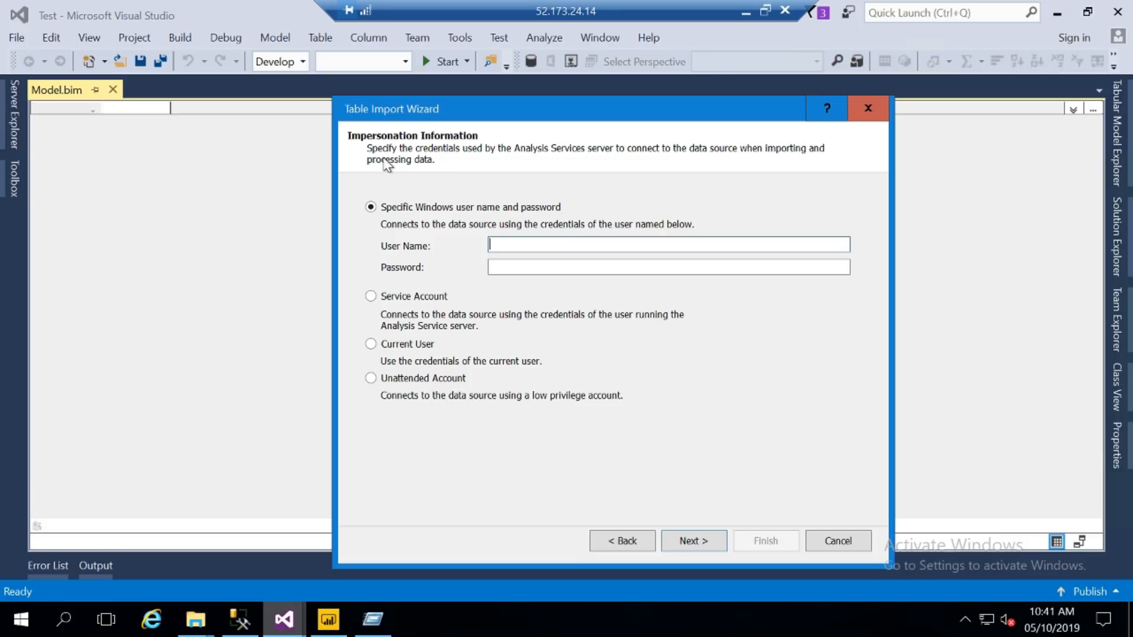
- Import with the service account credentials and choose to select from the Mart database's tables and views
click(491, 244)
click(372, 296)
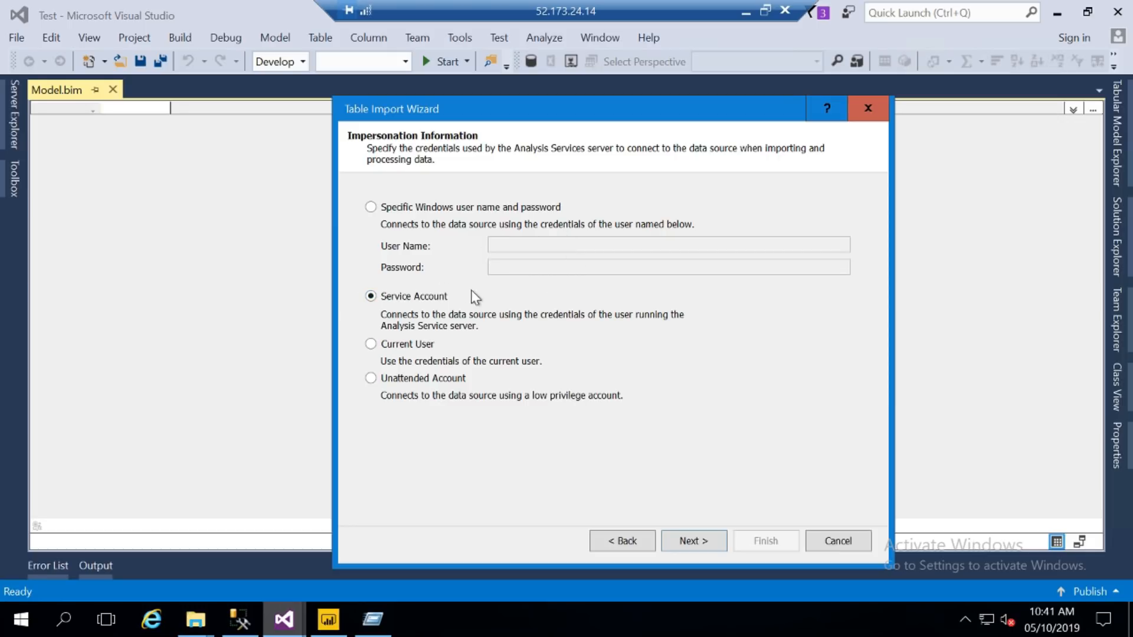
click(703, 543)
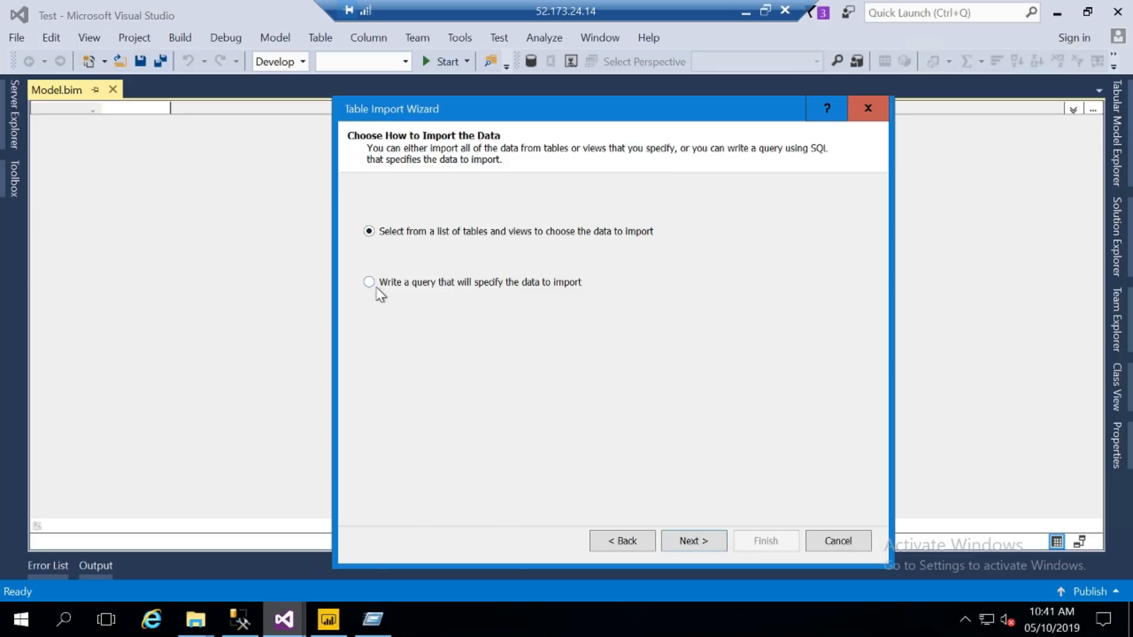
click(724, 542)
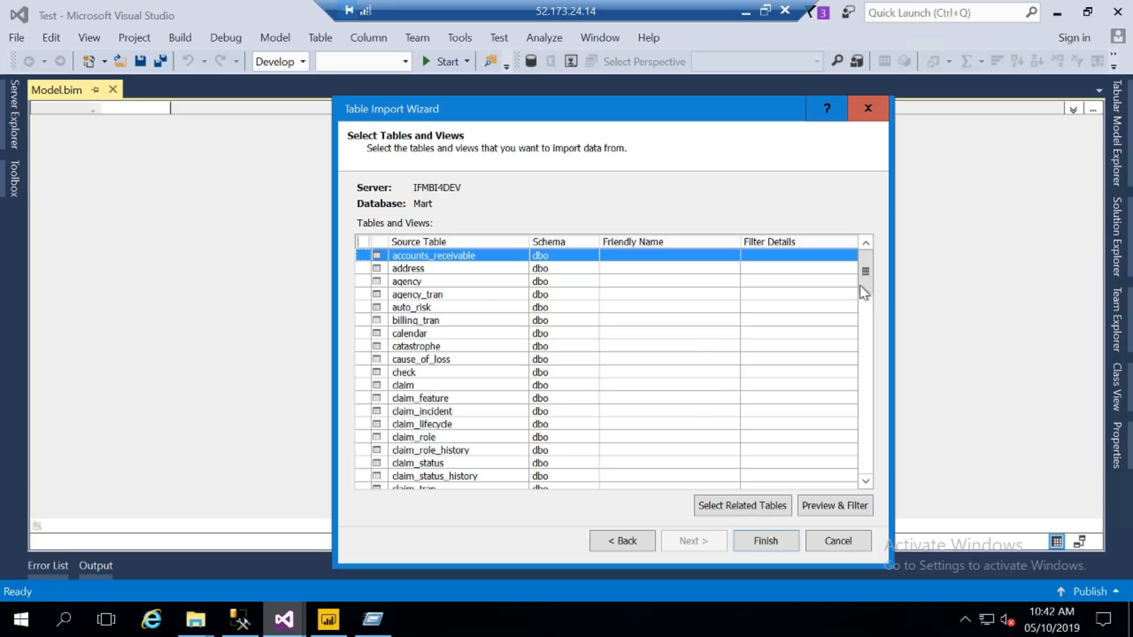
- Scroll down to the cube-schema tables and tick Policy for import
mouse_move(861, 335)
mouse_down()
mouse_move(865, 472)
mouse_move(867, 357)
mouse_up()
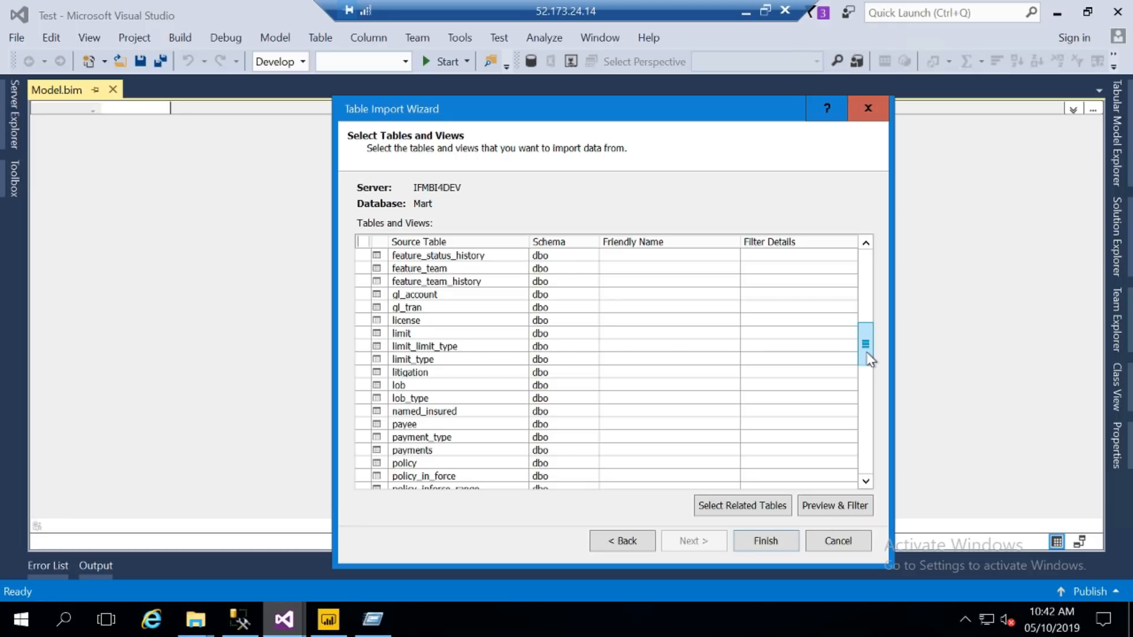
scroll(869, 383, down, 7)
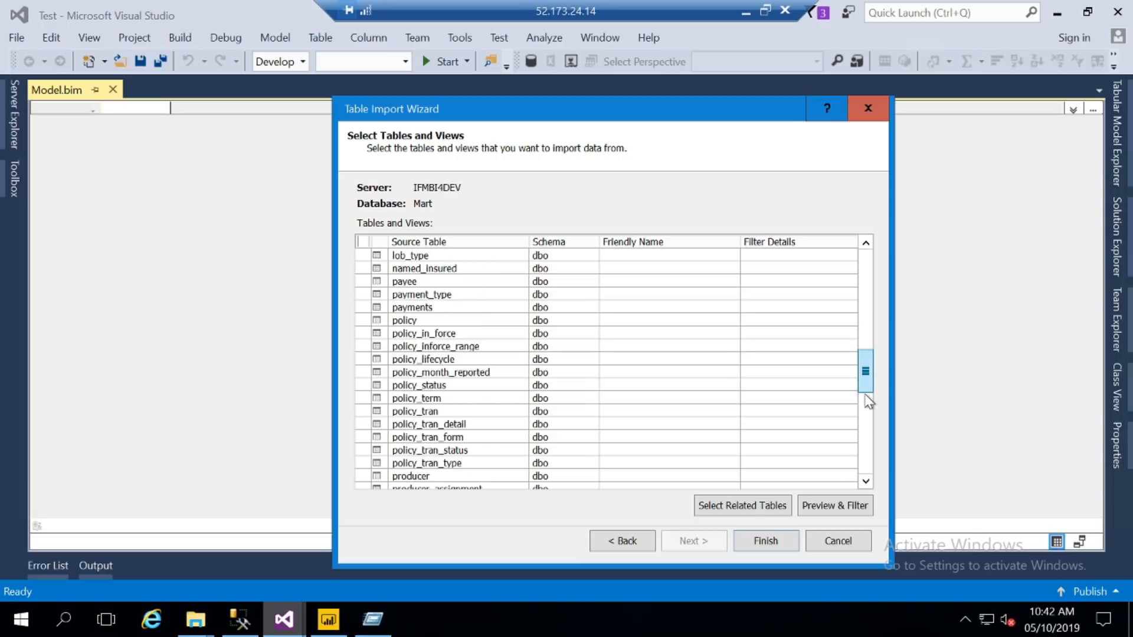
drag(866, 401, 863, 471)
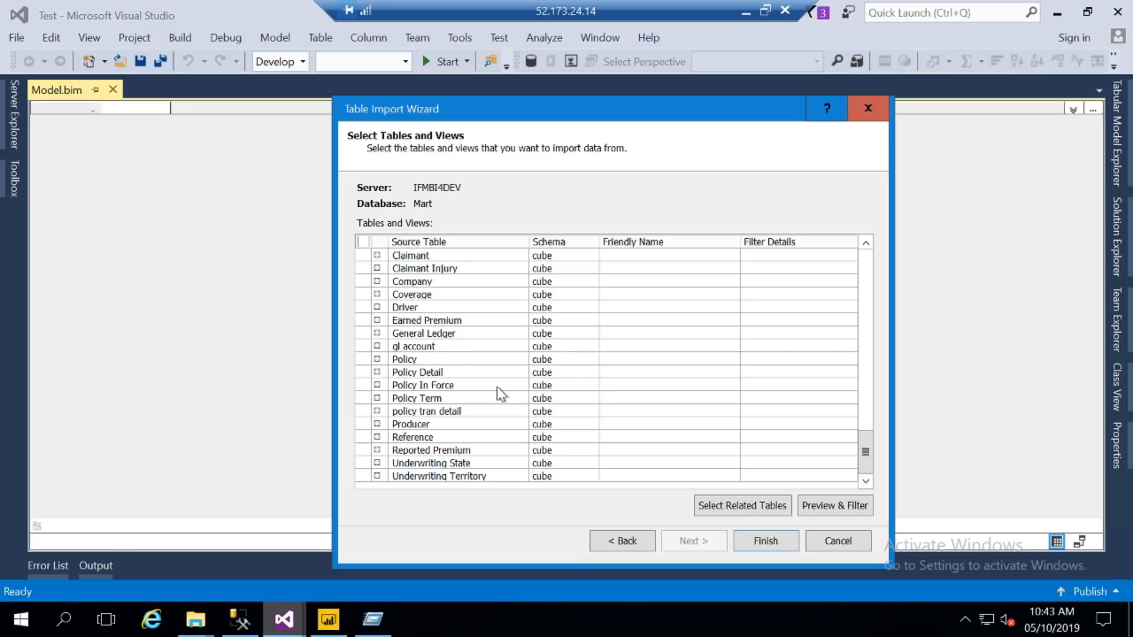
click(367, 358)
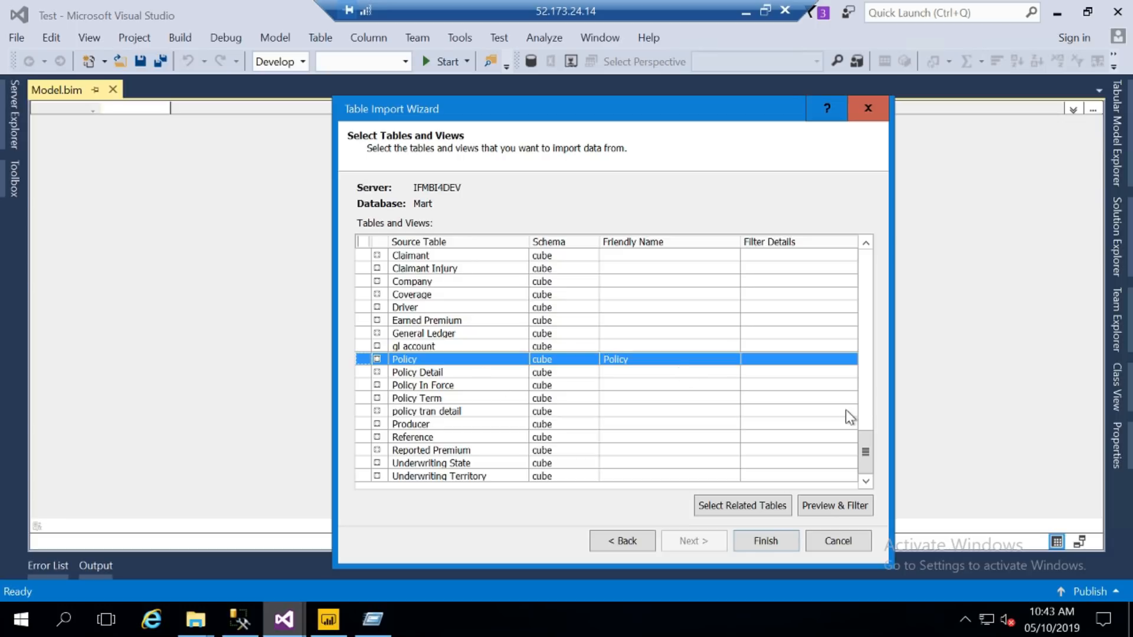
- Also tick Policy Term, Policy In Force and Company from the cube schema for import
drag(866, 434, 867, 412)
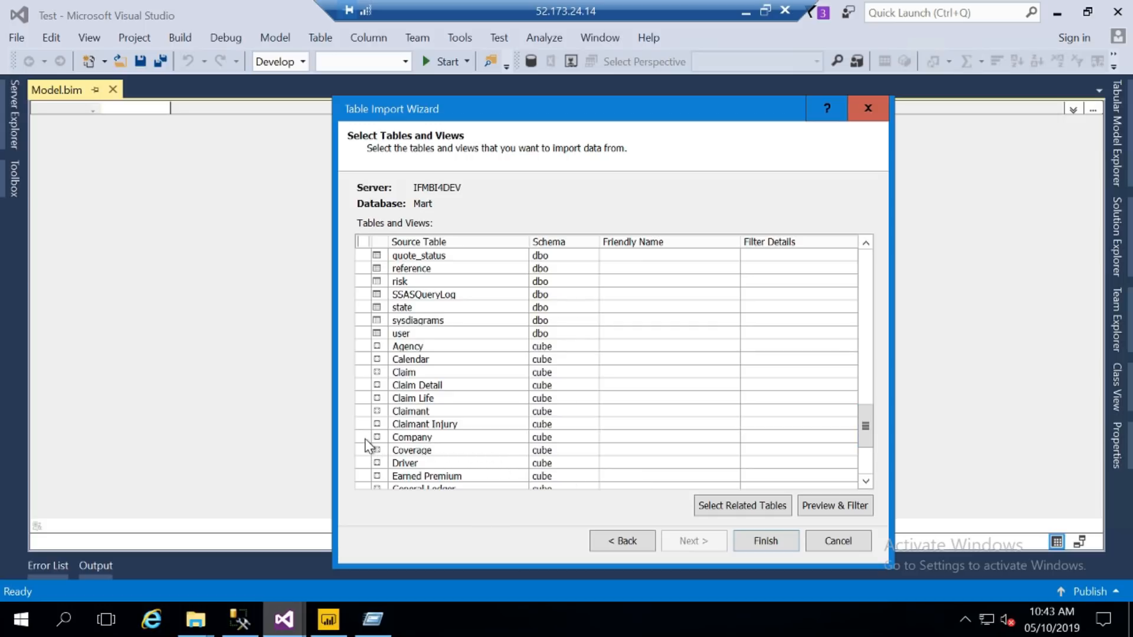
scroll(859, 412, down, 4)
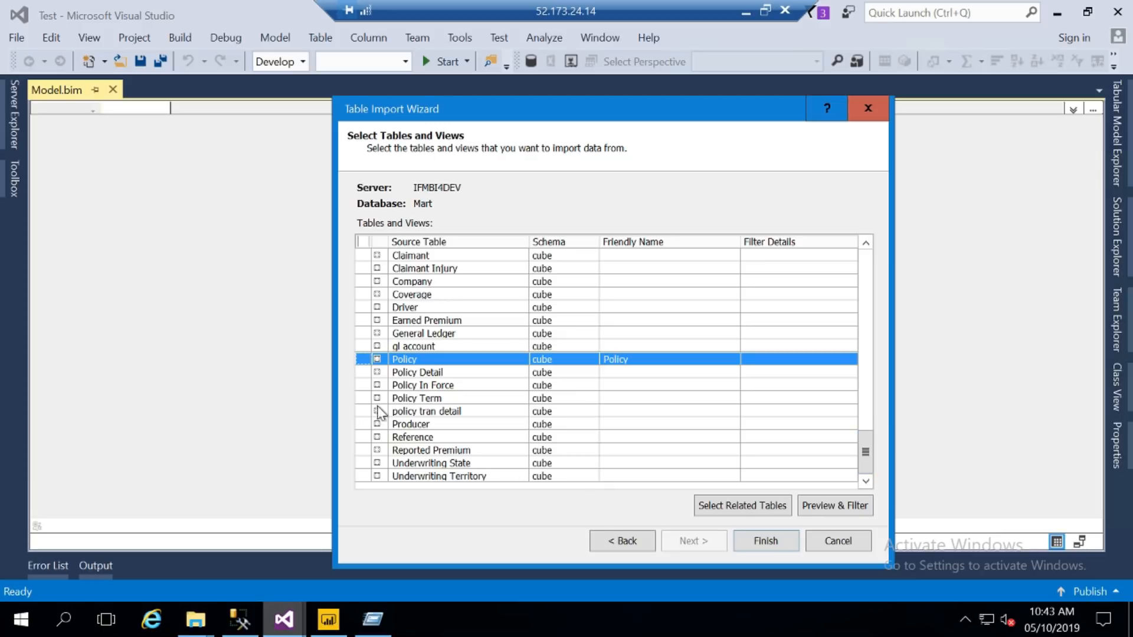
click(363, 399)
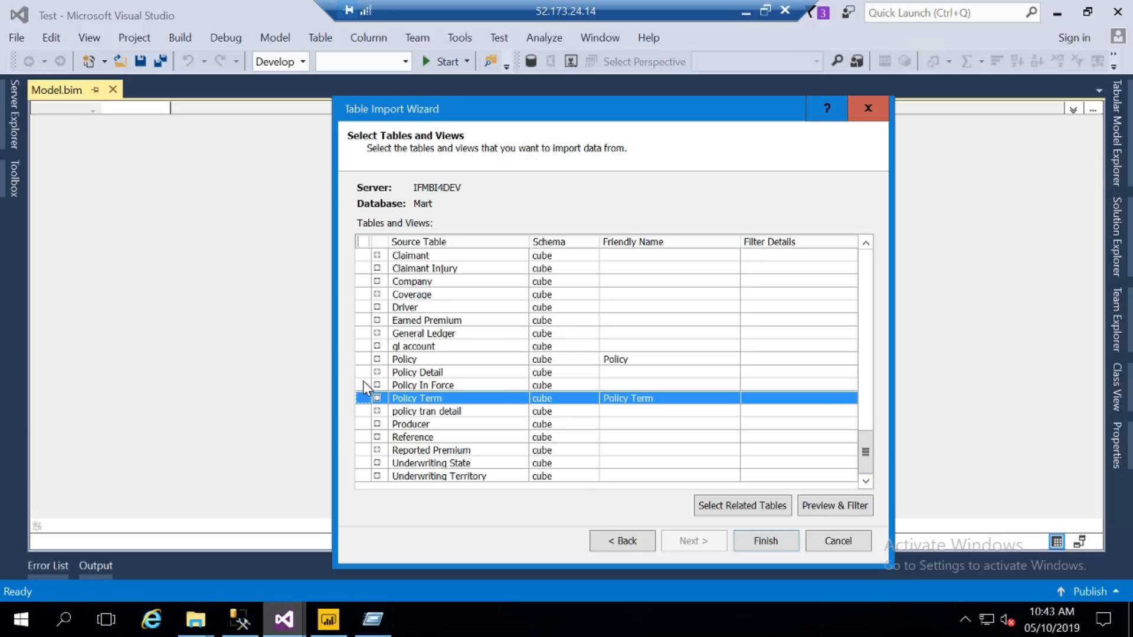
click(364, 384)
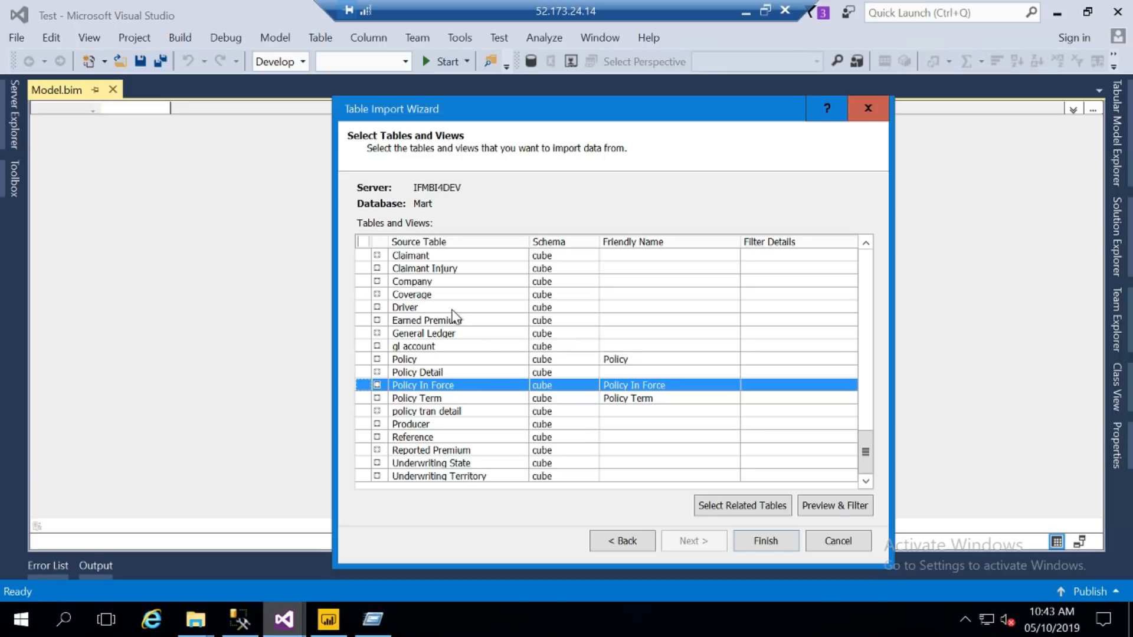
click(362, 283)
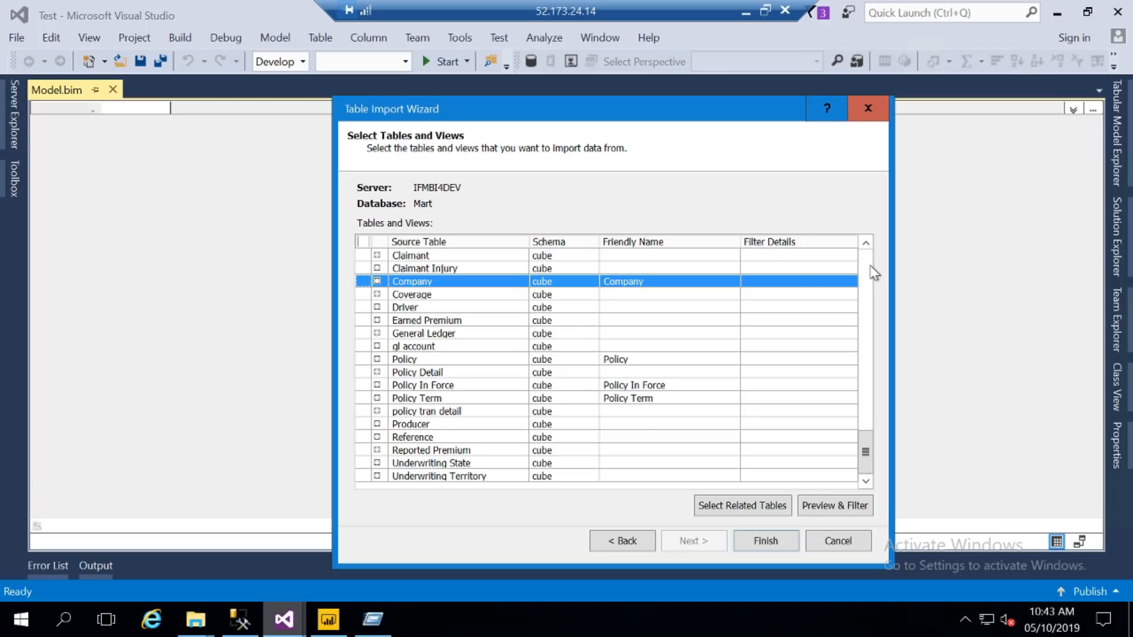
scroll(871, 271, up, 10)
scroll(871, 271, up, 6)
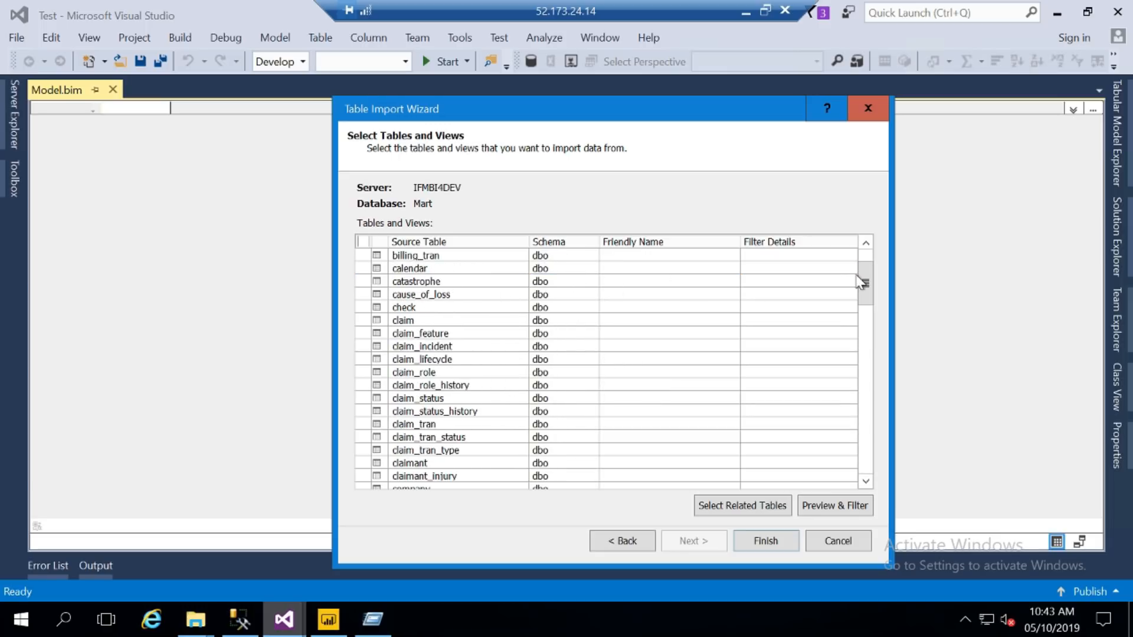
scroll(874, 352, down, 20)
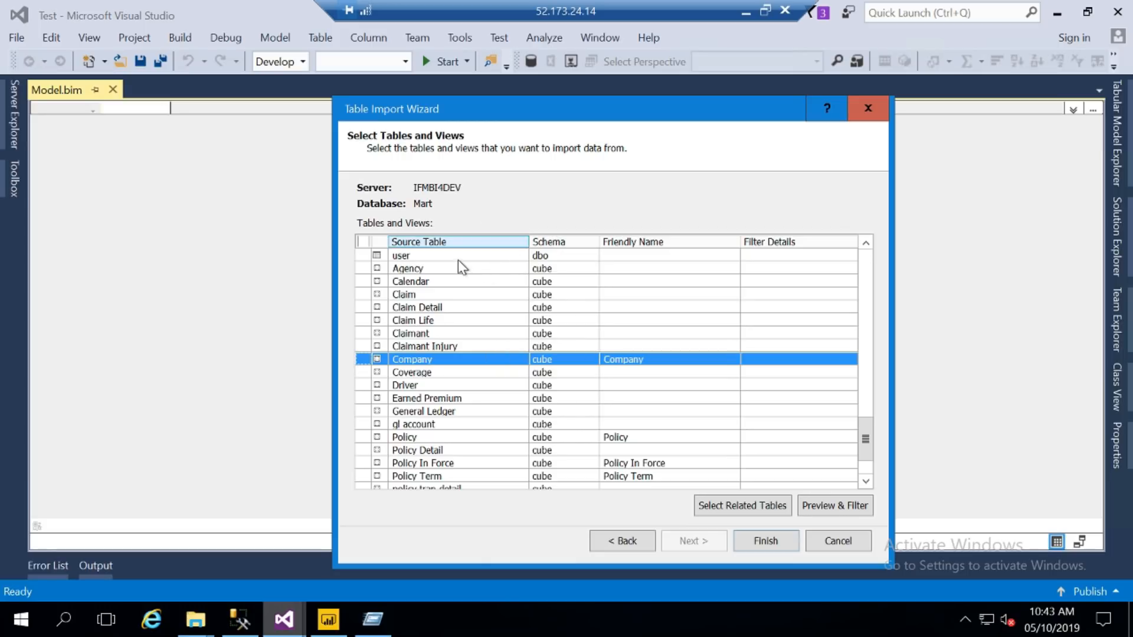
double_click(863, 279)
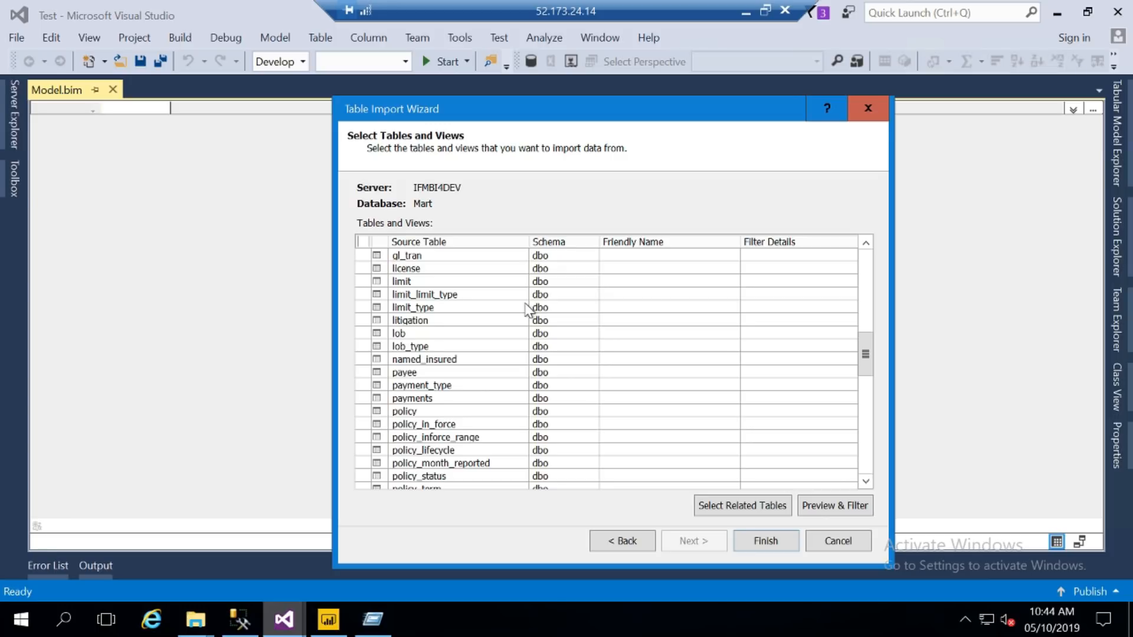
scroll(870, 426, down, 2)
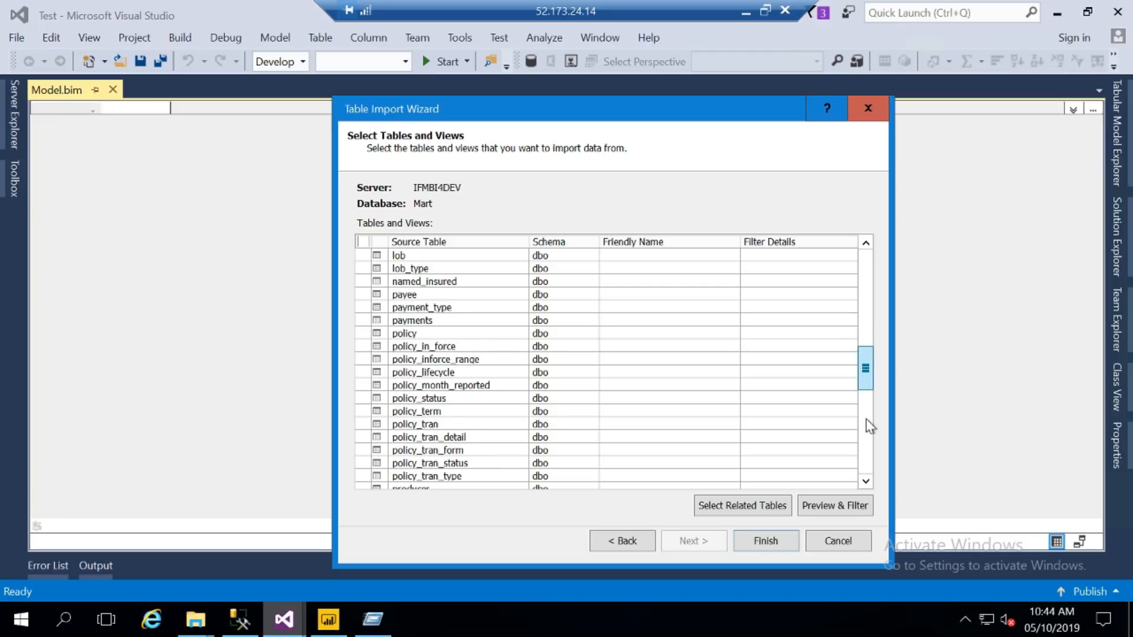
scroll(870, 458, down, 10)
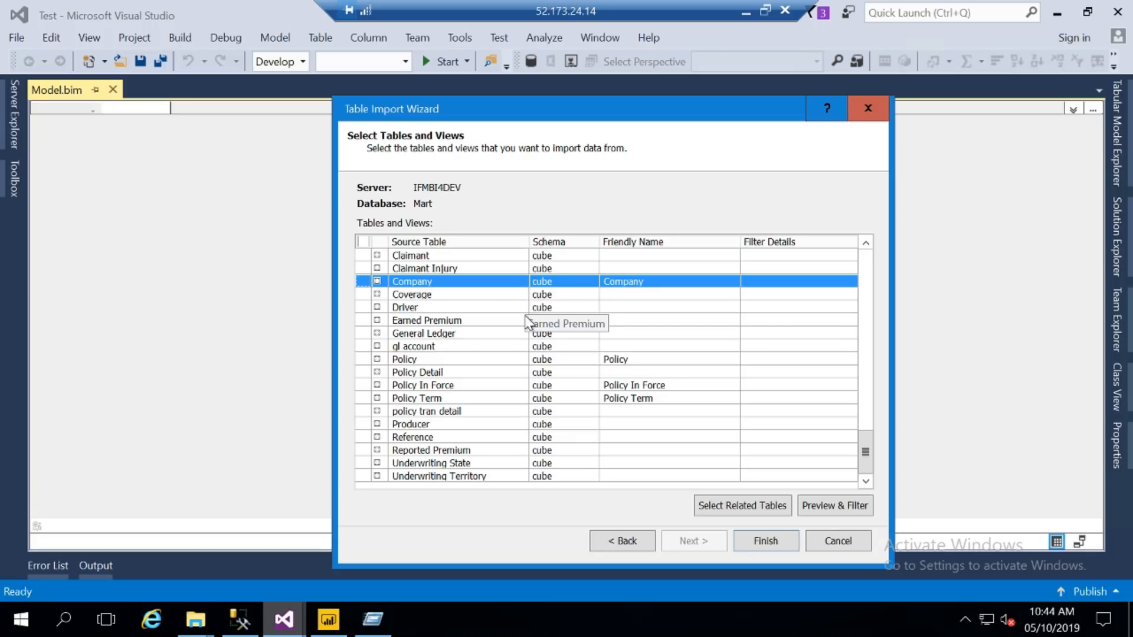
- Finish the wizard to import the selected tables, then go back to Excel
click(766, 541)
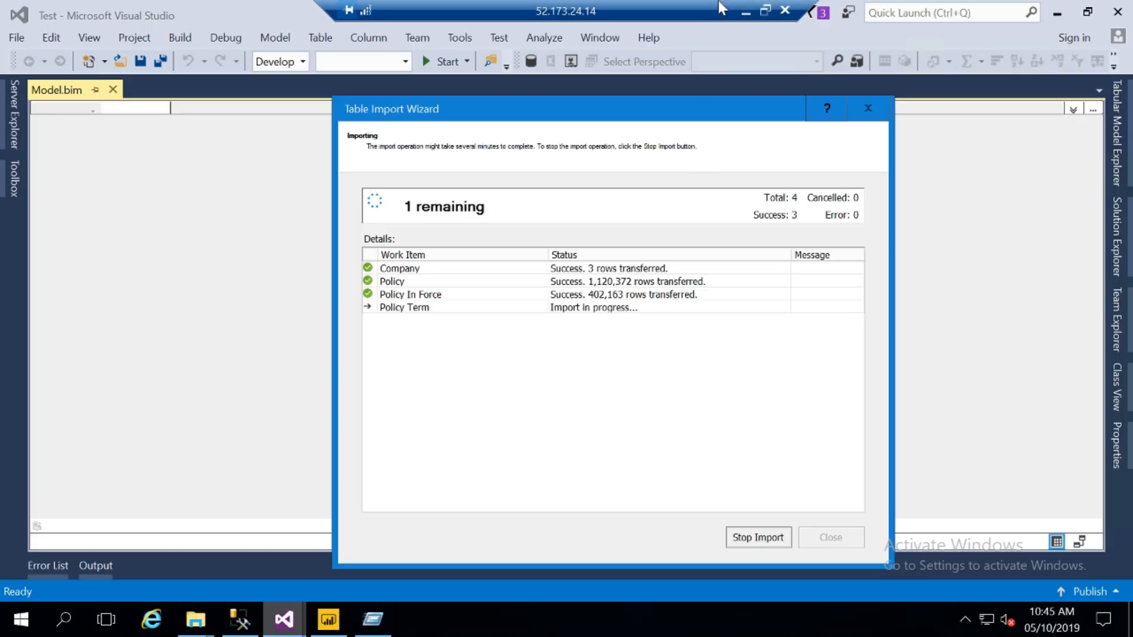
click(745, 8)
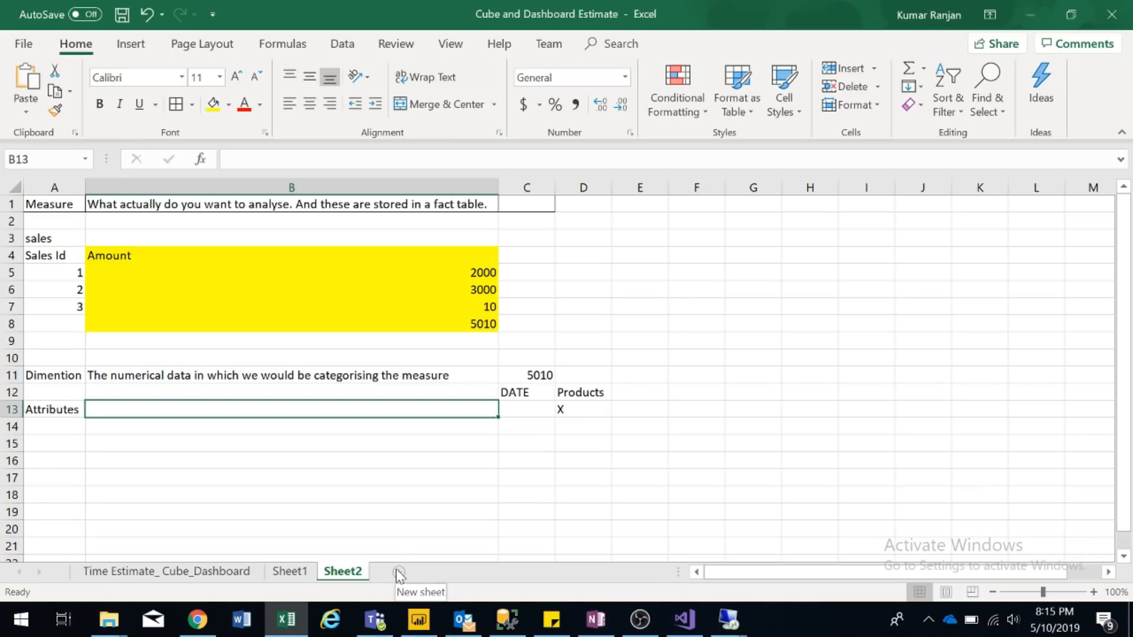
- Add Sheet3 with heading 'Tpics' in A1 and DAX, Tabular Model, Optimisation, Power BI in A3:A6
click(399, 572)
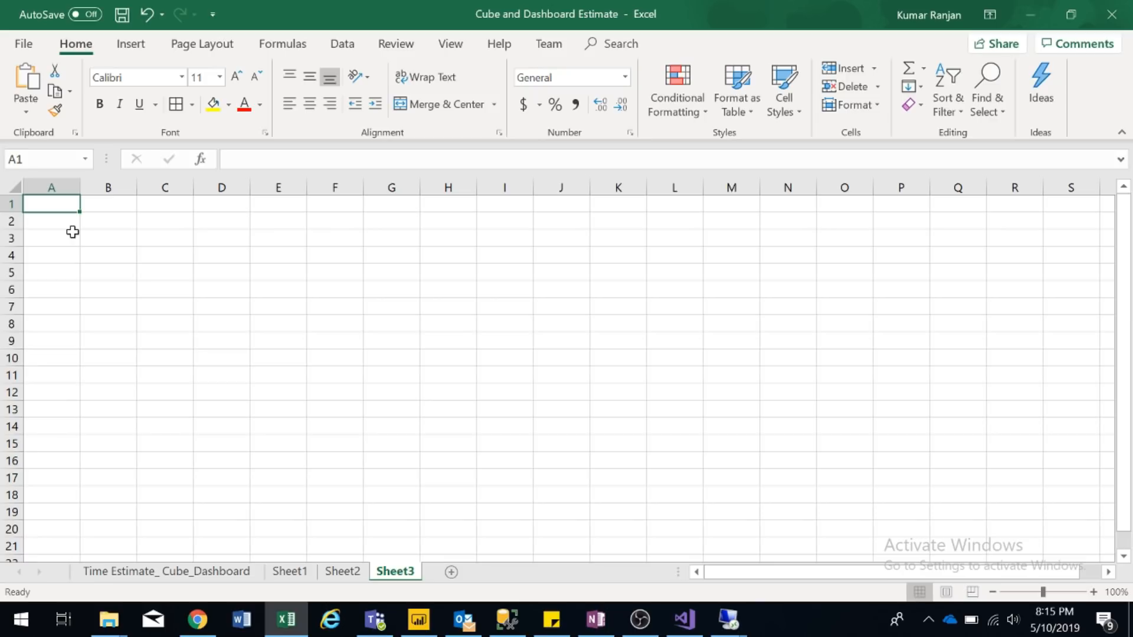
text(Tpics)
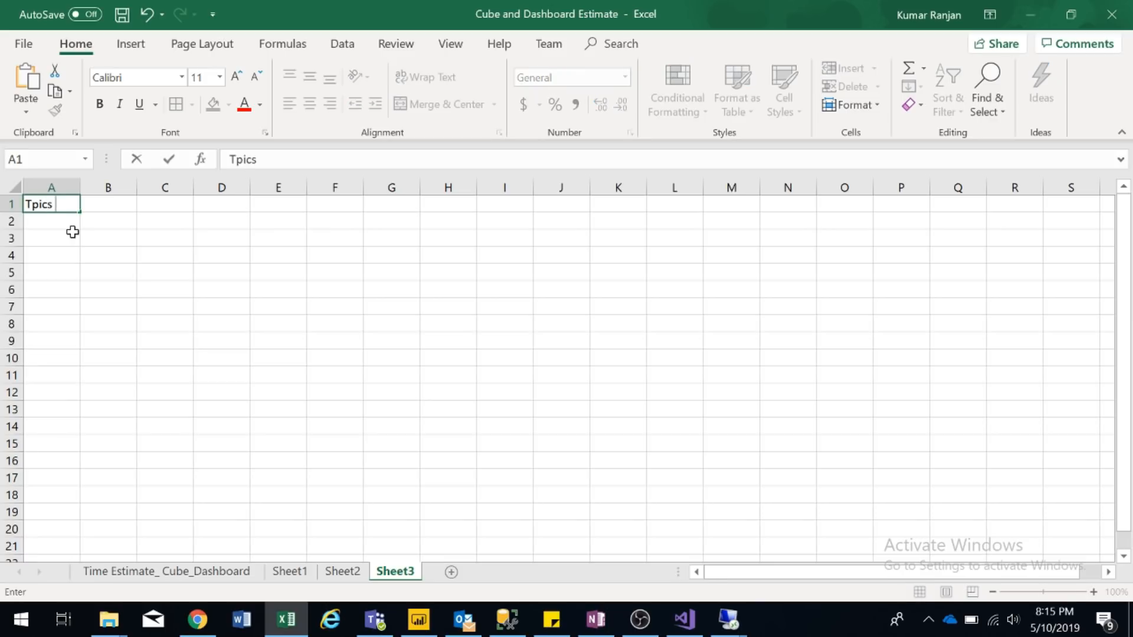
key(Return)
key(Return)
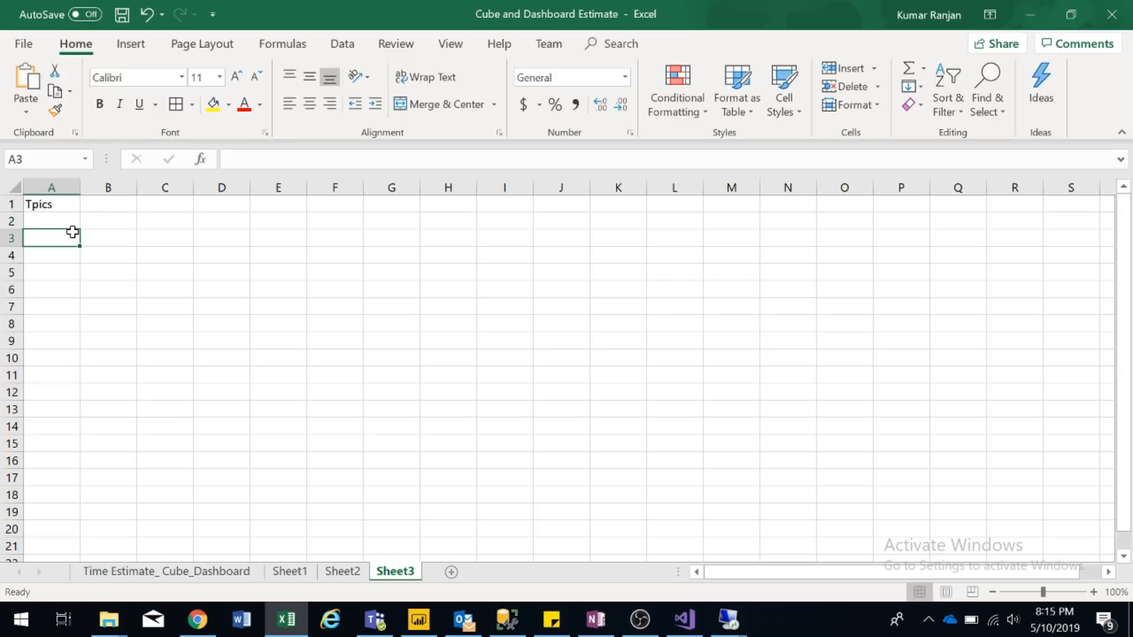
text(DAX)
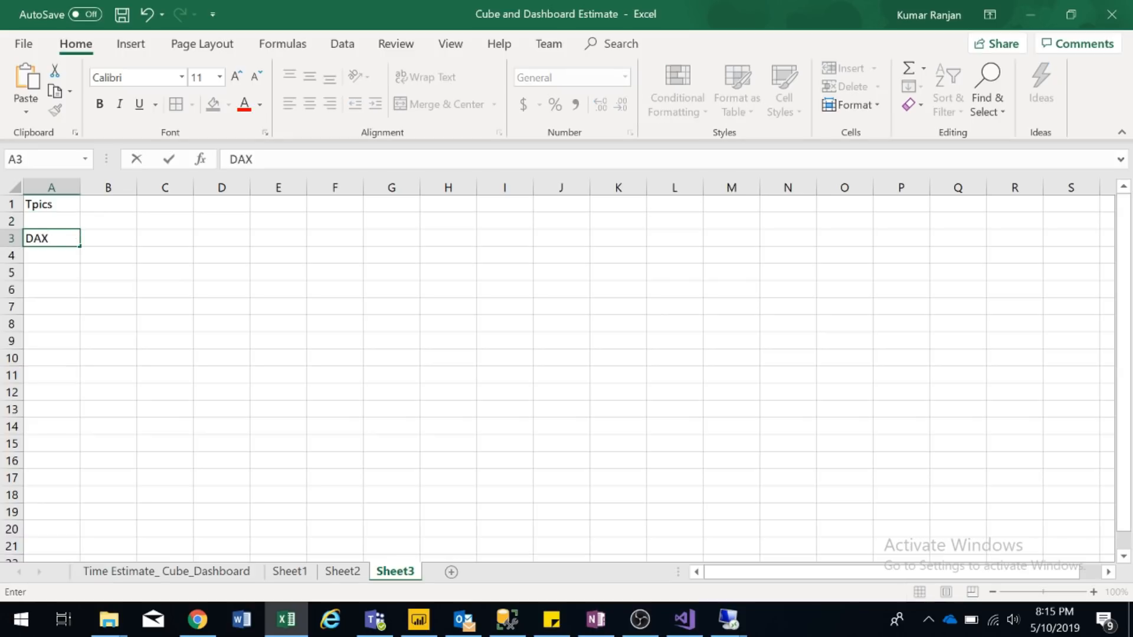
key(Return)
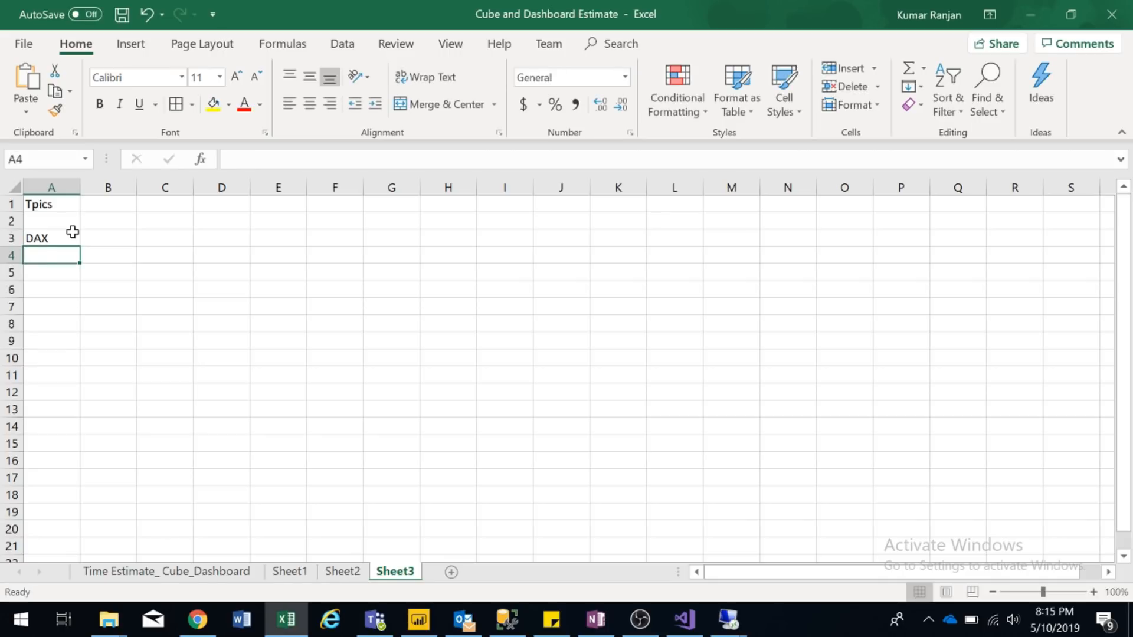
text(Tabular Model)
key(Return)
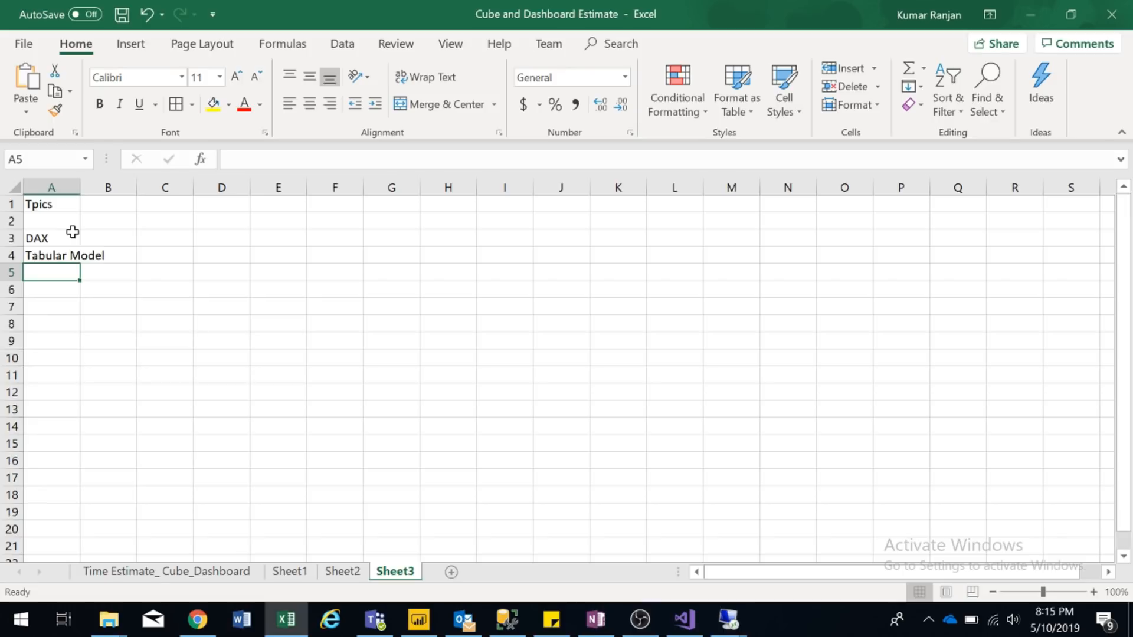
text(Optimis)
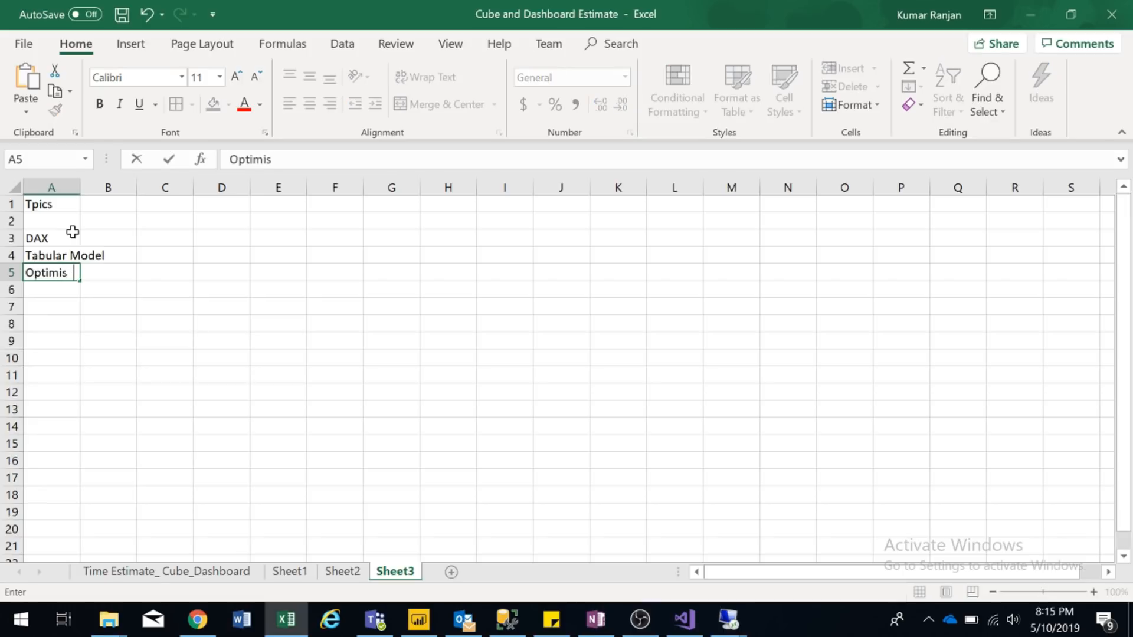
text(atio)
key(Return)
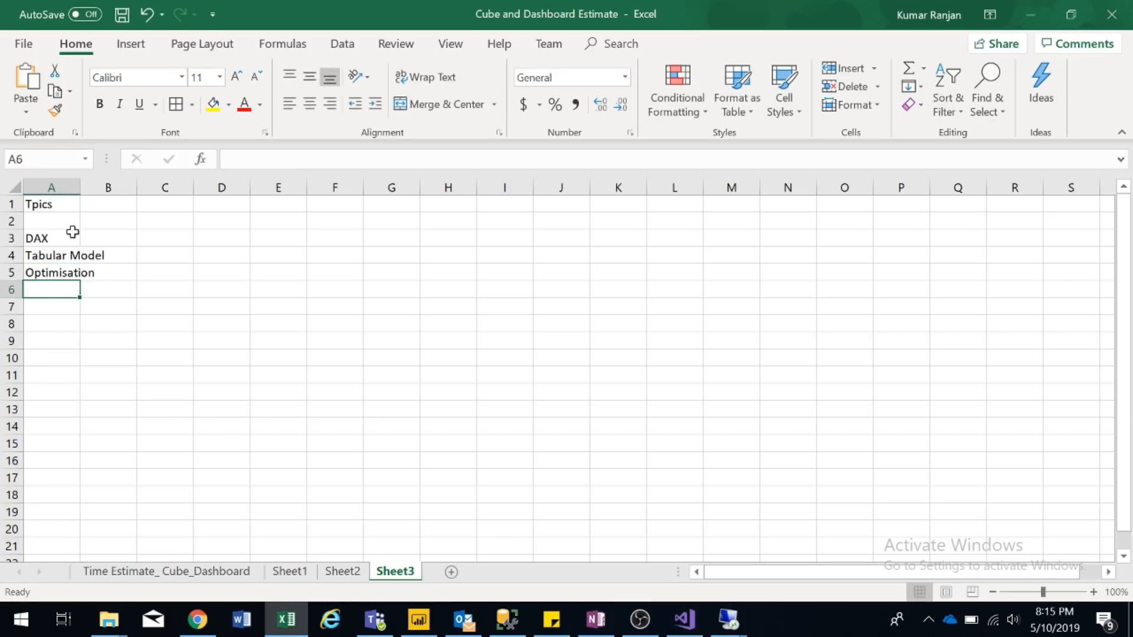
text(Power BI)
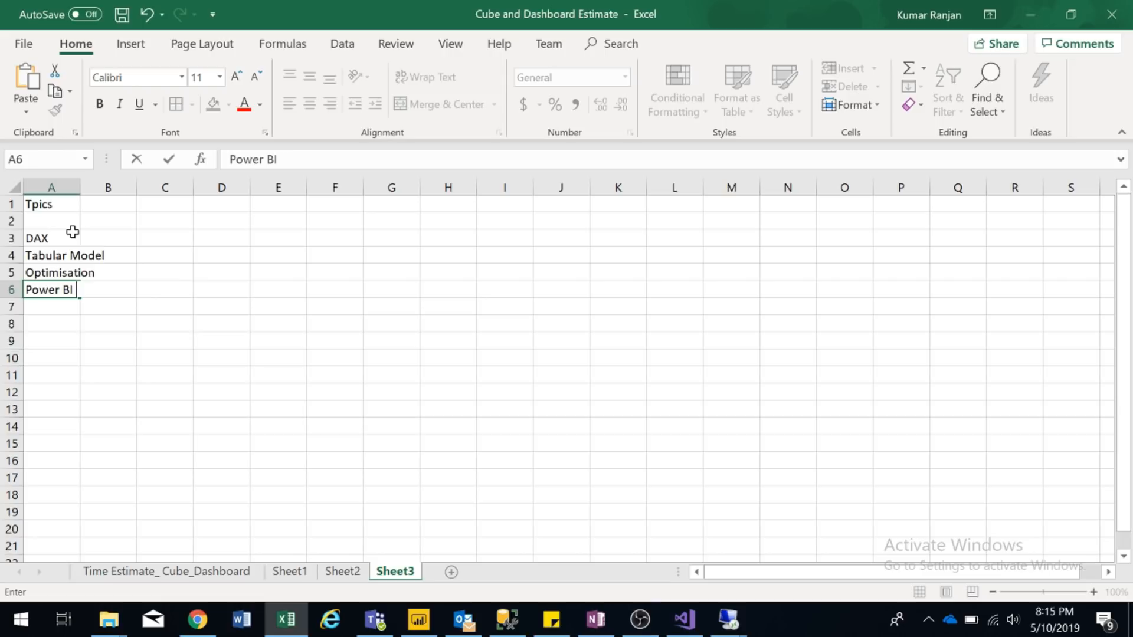
key(Return)
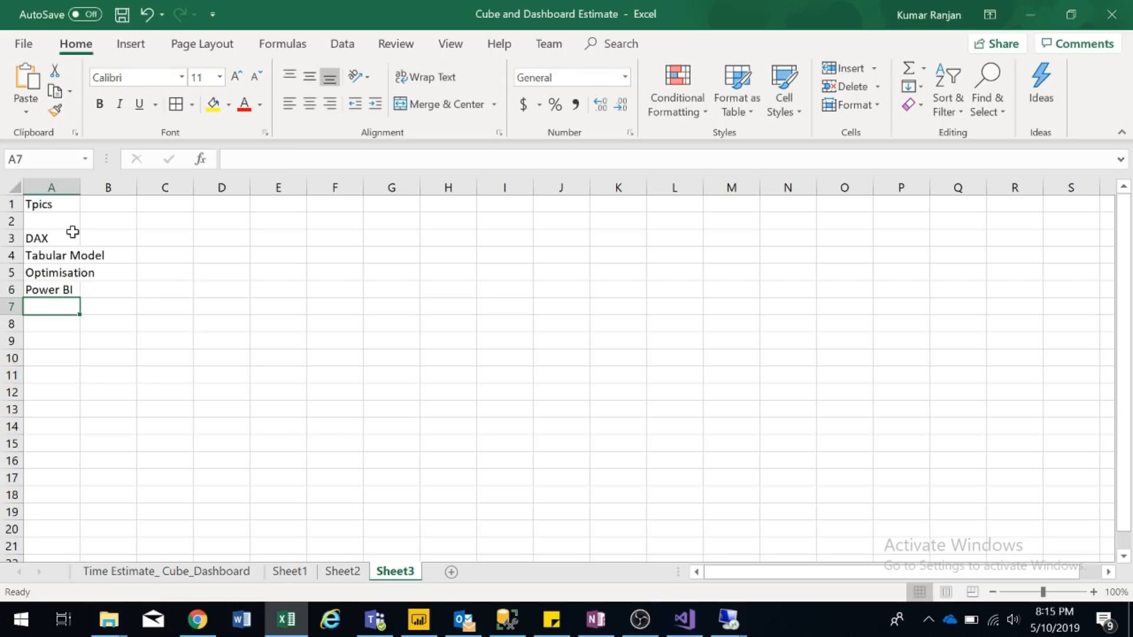
key(Up)
key(Up)
key(Up)
key(Up)
key(Up)
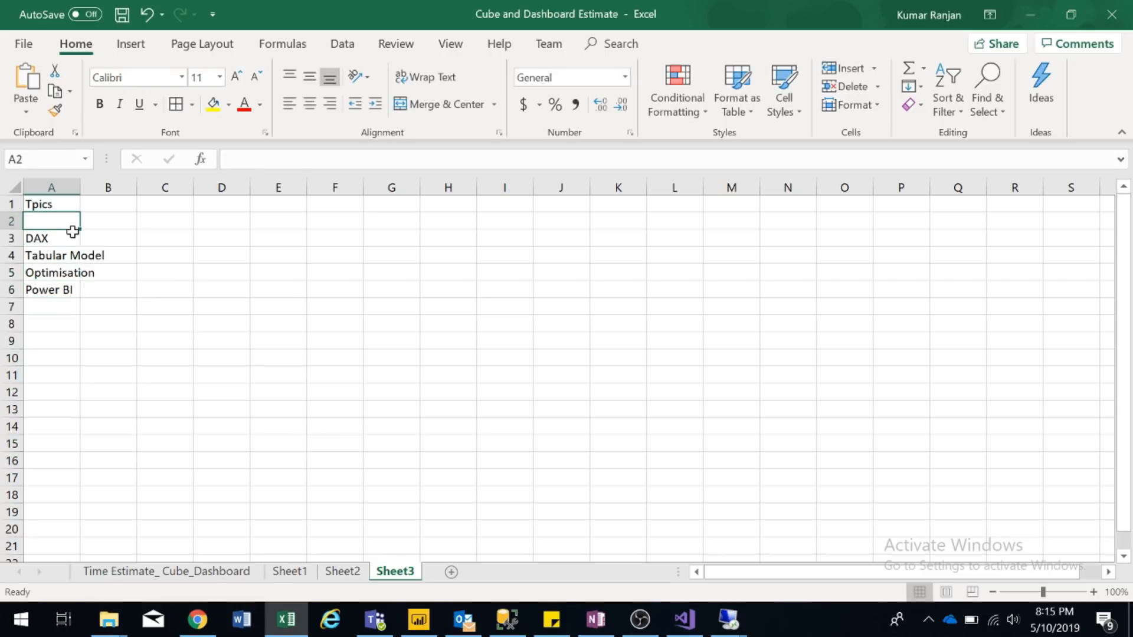
click(728, 620)
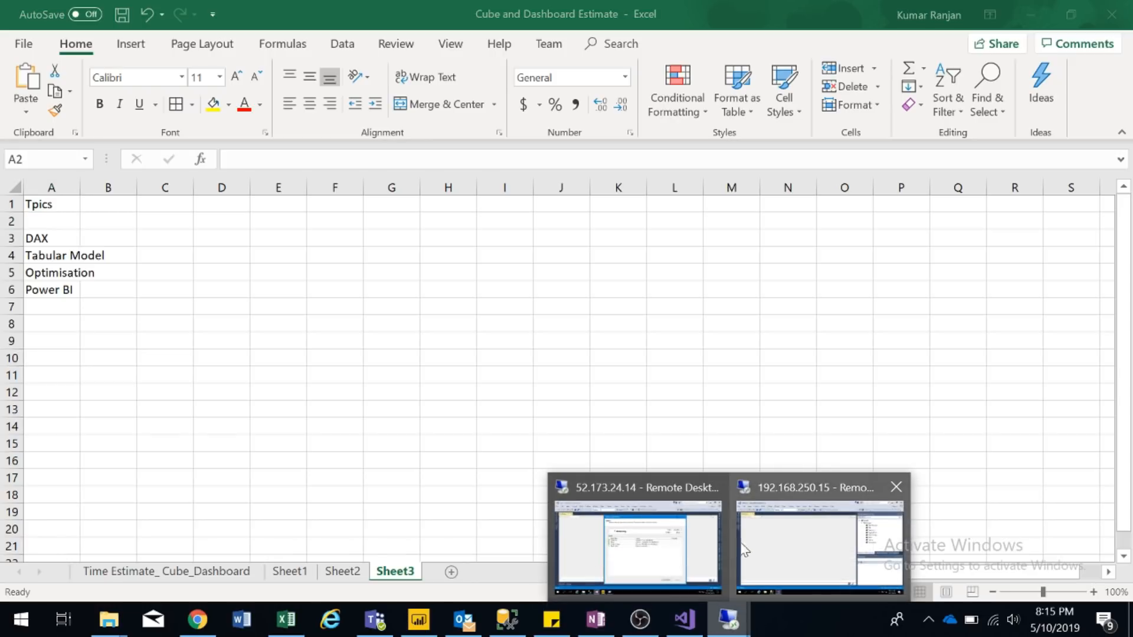
- Switch to the remote Visual Studio session that holds the imported model
click(806, 532)
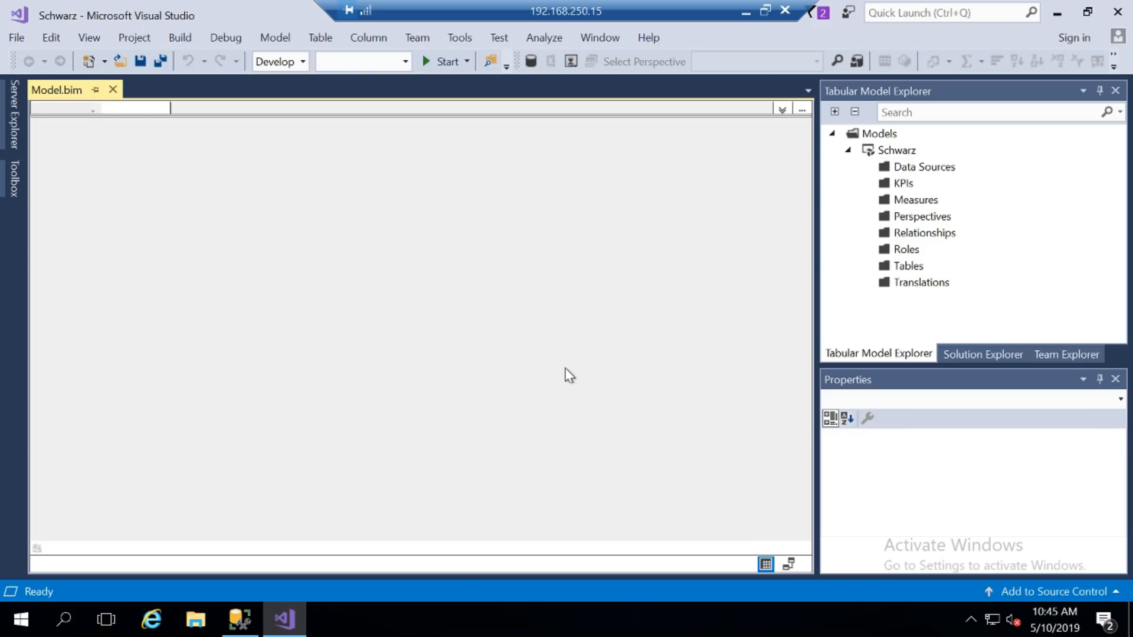
click(745, 10)
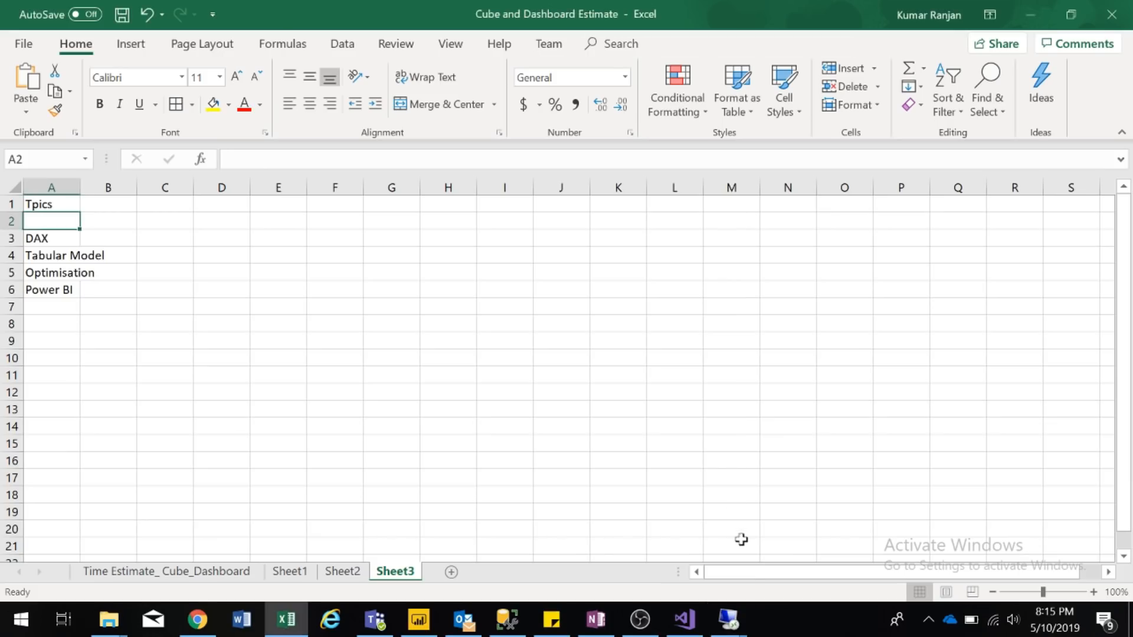
click(742, 625)
click(637, 537)
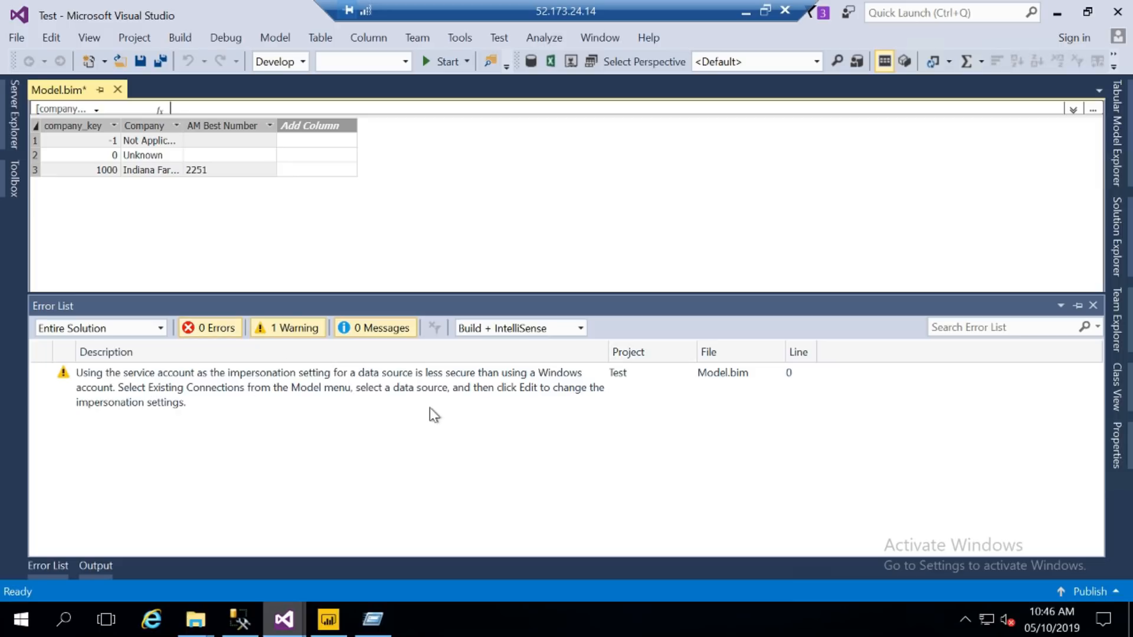
- Close the Error List and review the Policy, Policy In Force and Policy Term table data
click(1092, 305)
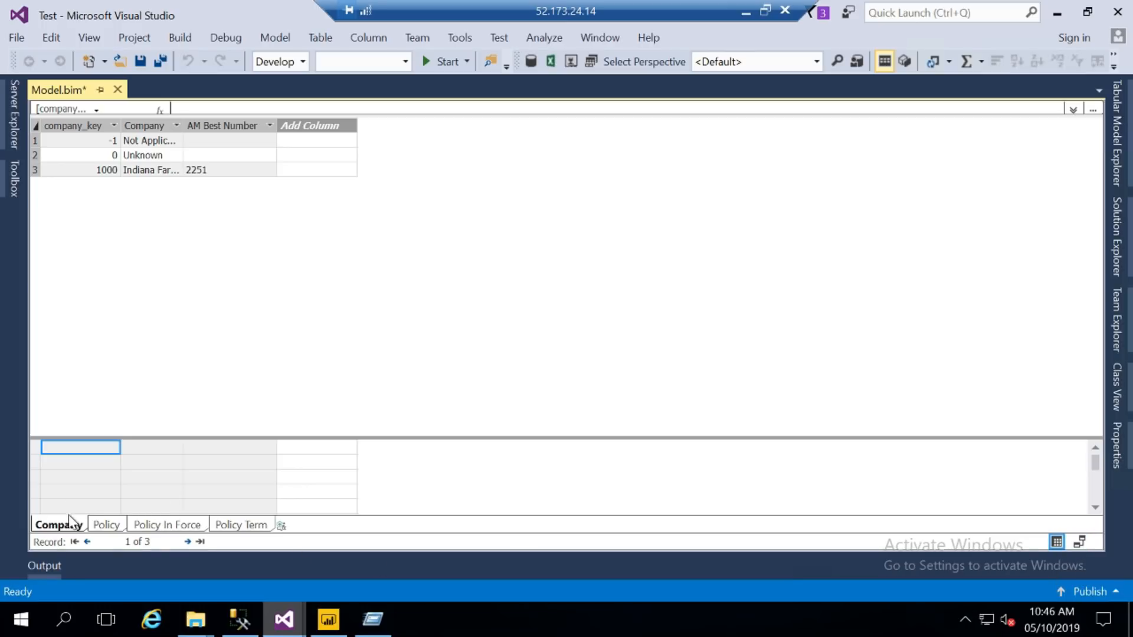
click(104, 525)
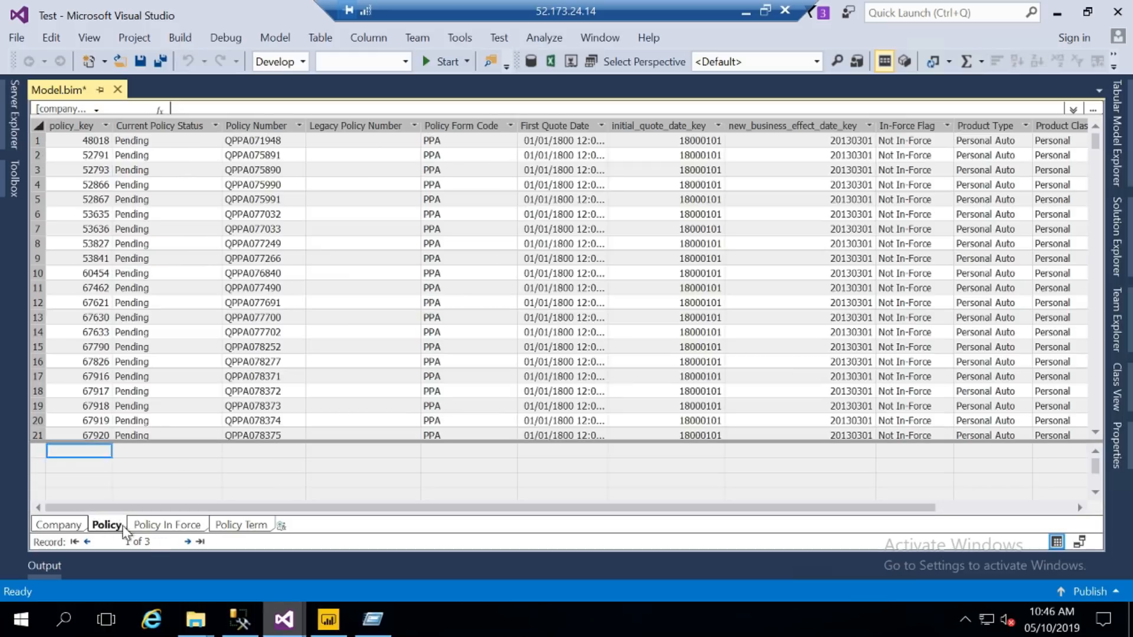
click(155, 526)
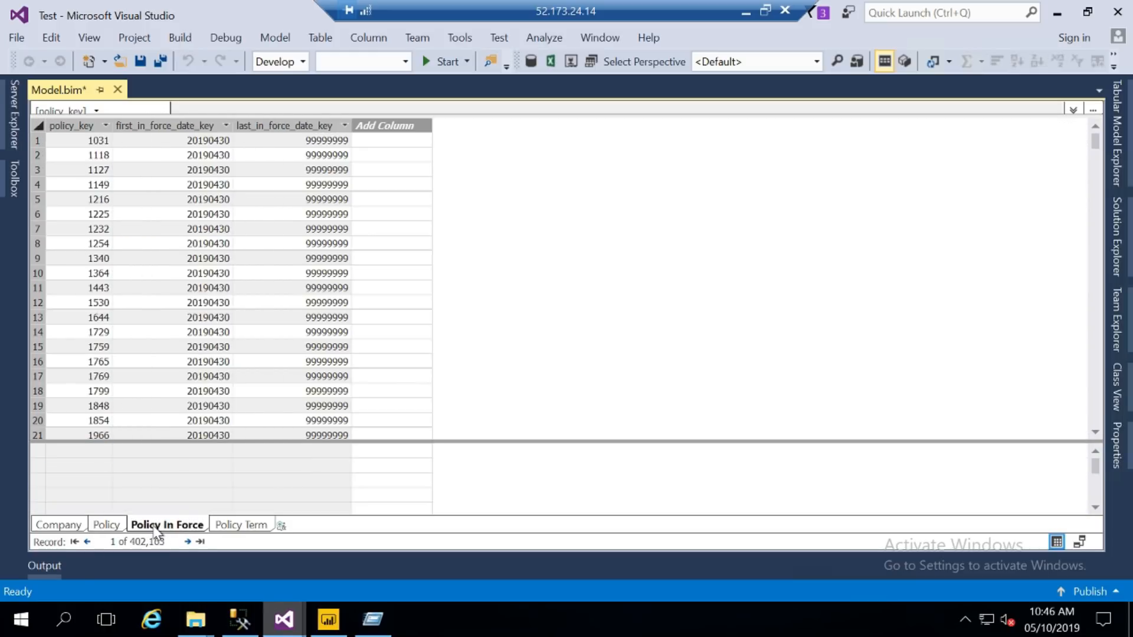
click(239, 528)
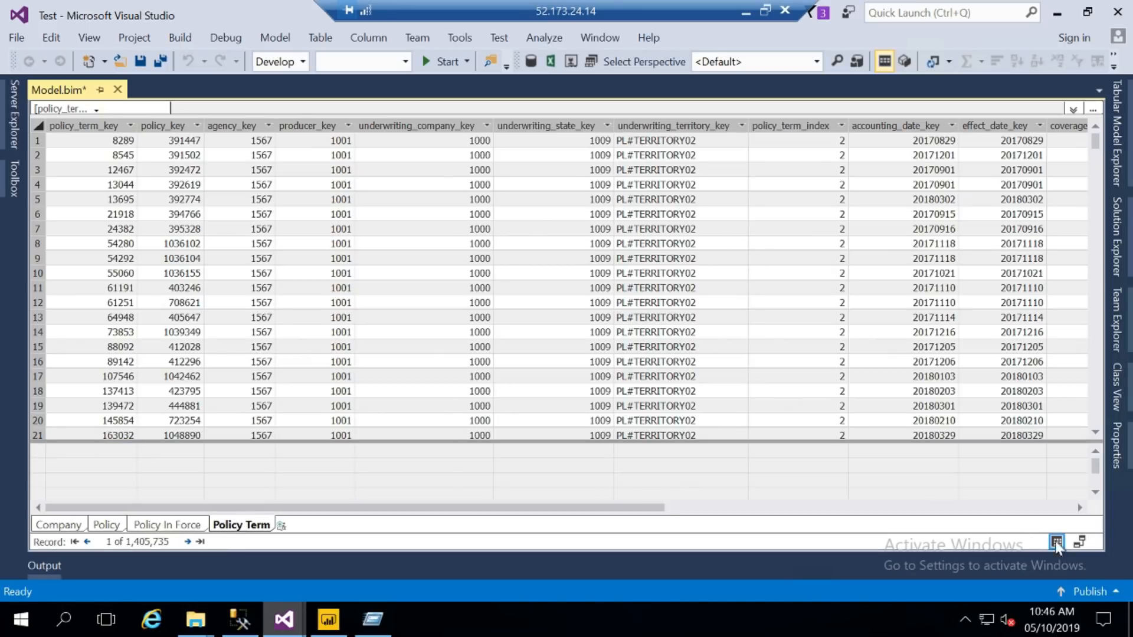
- Show Model.bim as a diagram with Company and Policy on top, Policy In Force and Policy Term below
click(1079, 542)
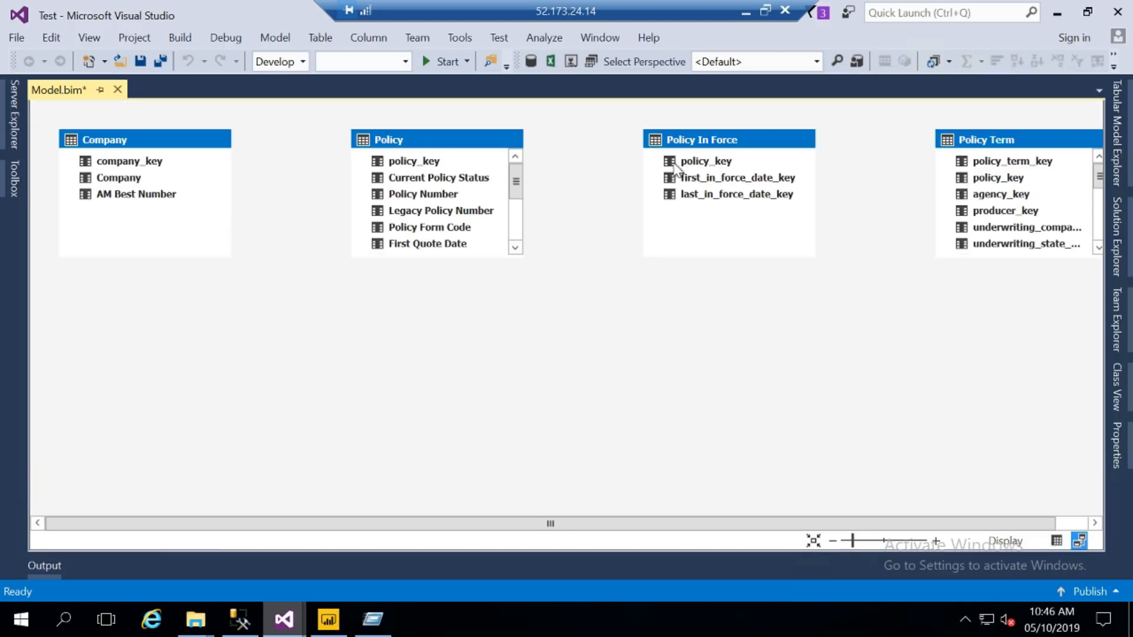
drag(715, 139, 233, 422)
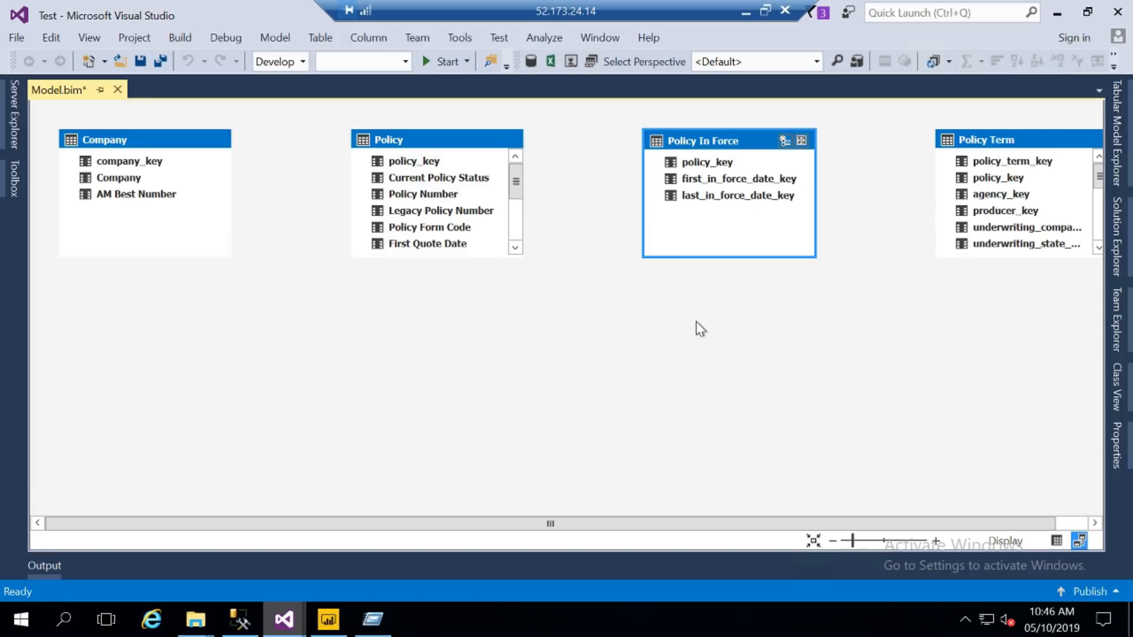
drag(996, 151, 640, 393)
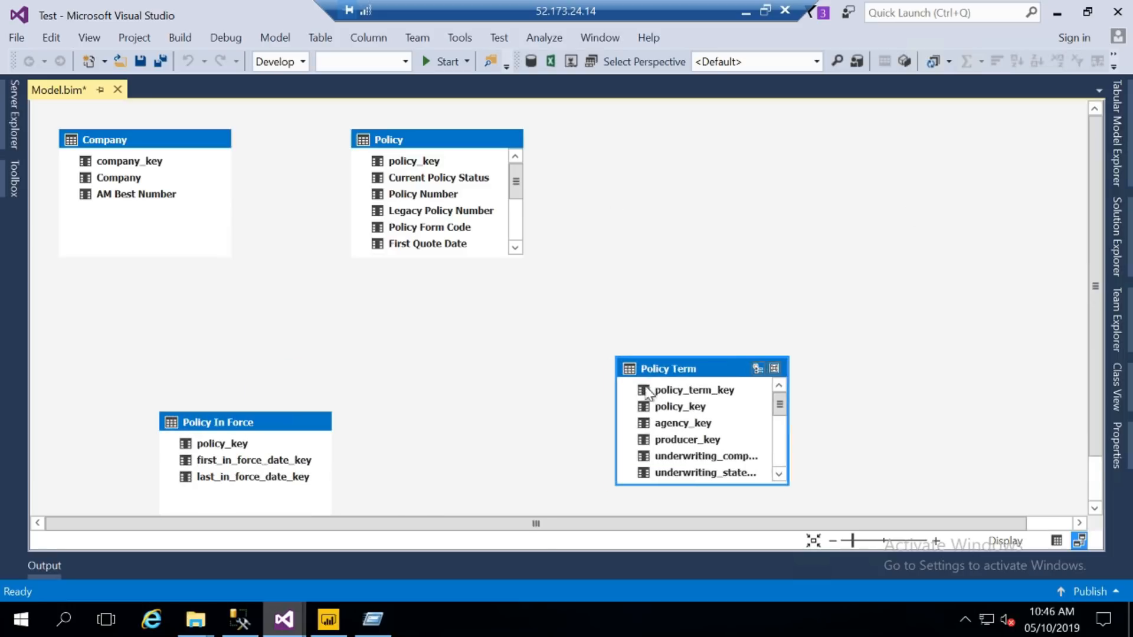
drag(226, 423, 176, 361)
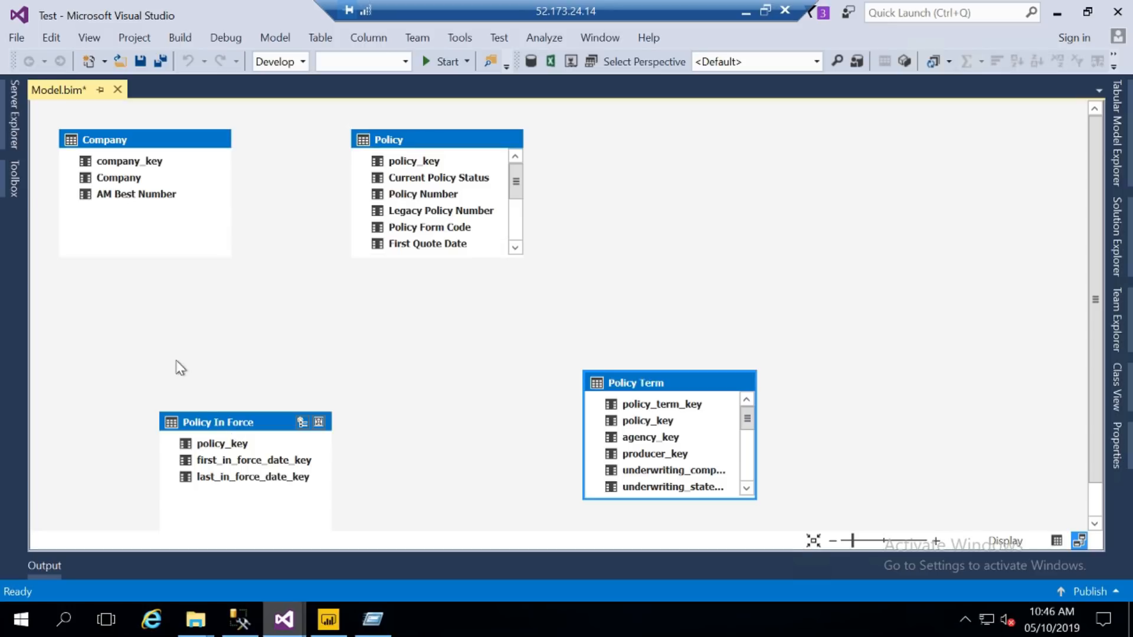
drag(431, 143, 645, 114)
drag(144, 146, 296, 136)
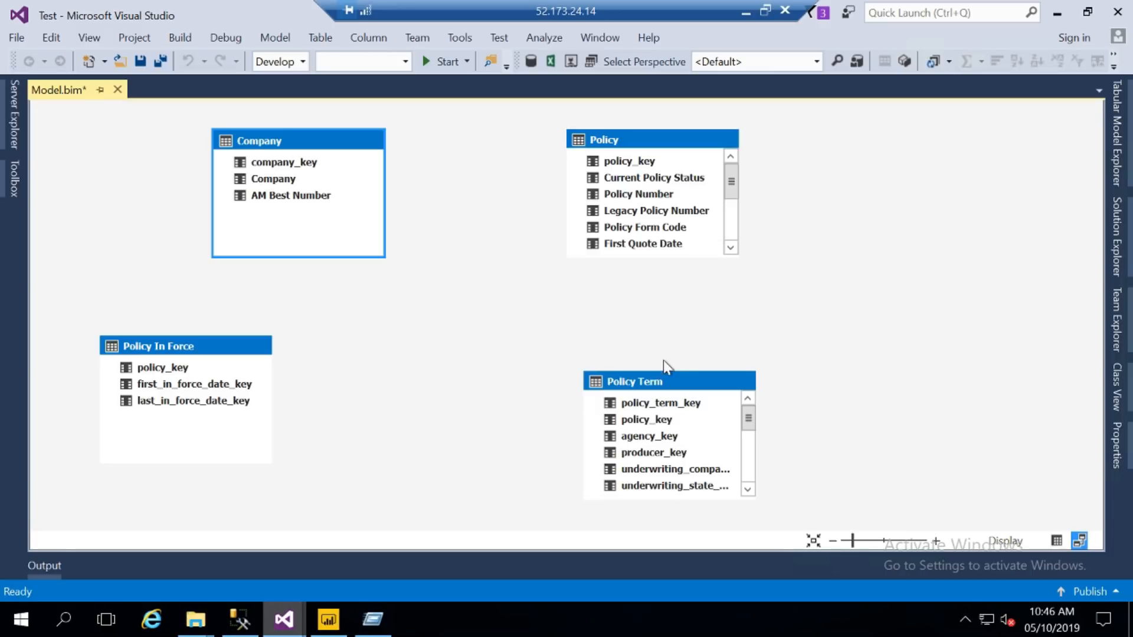
drag(667, 383, 671, 341)
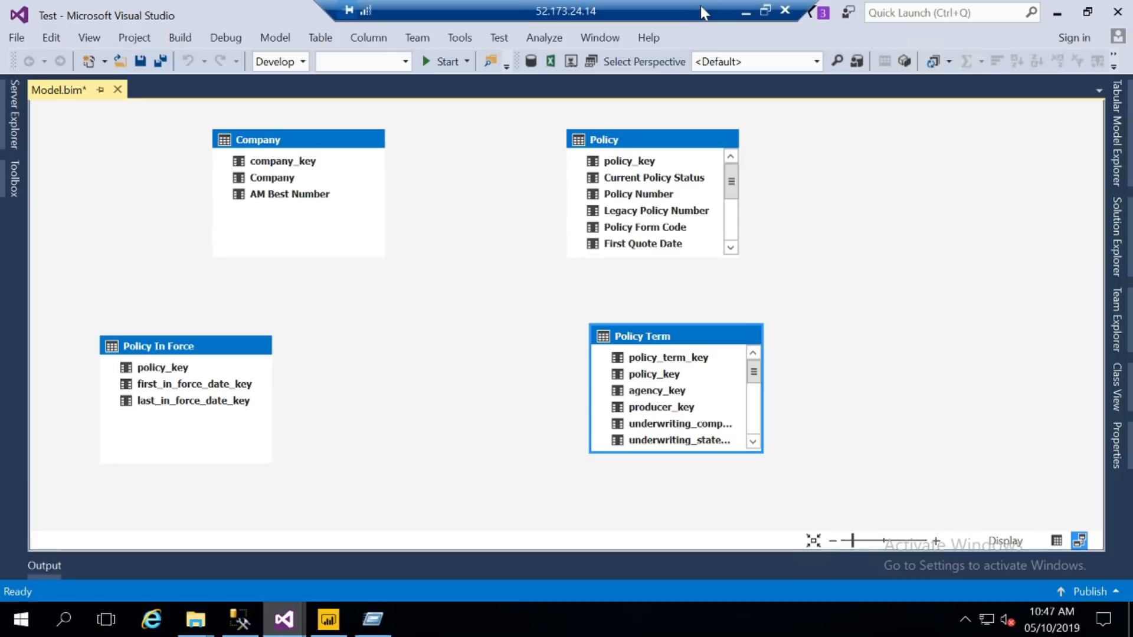
- In Sheet1, enter 'Does not support many to many relationships' in N3 beside Tabular
click(747, 12)
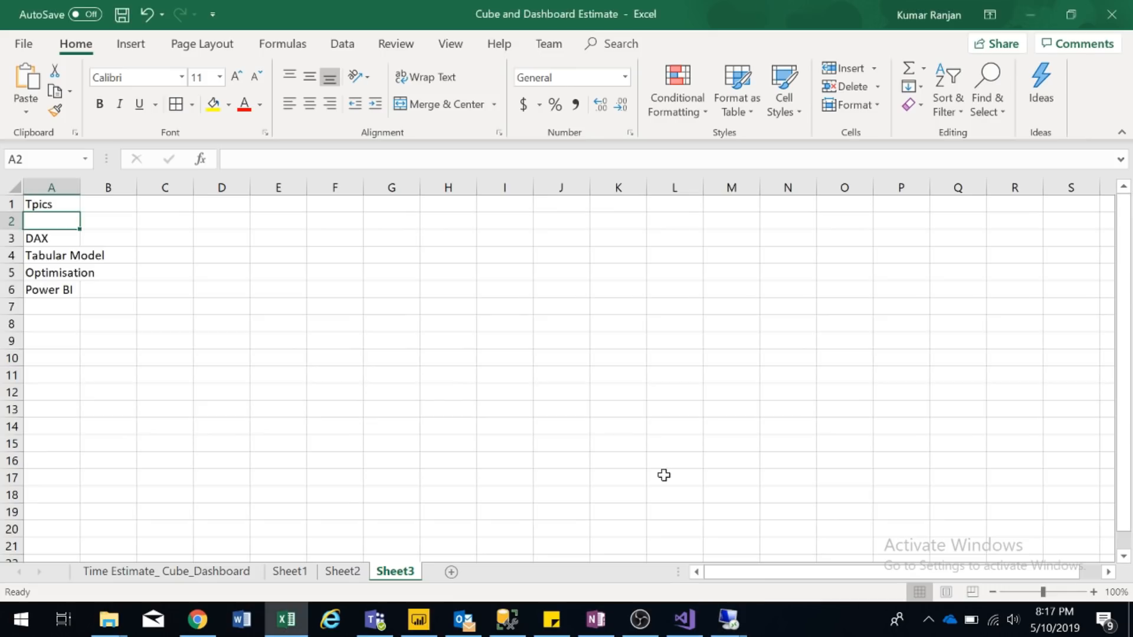
click(343, 571)
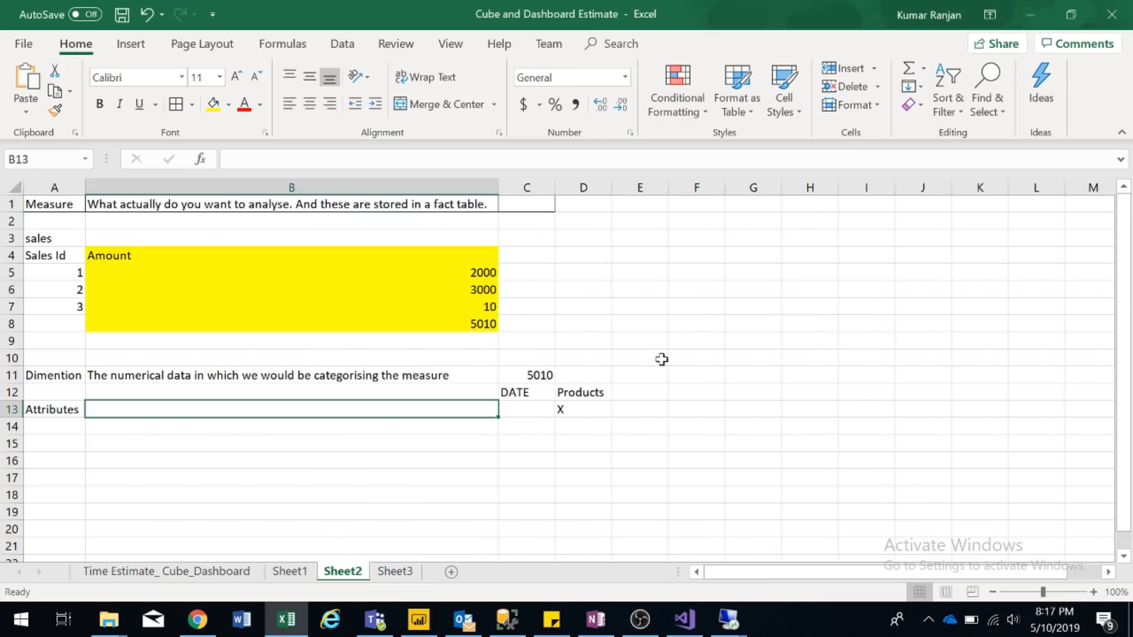
click(290, 571)
click(765, 237)
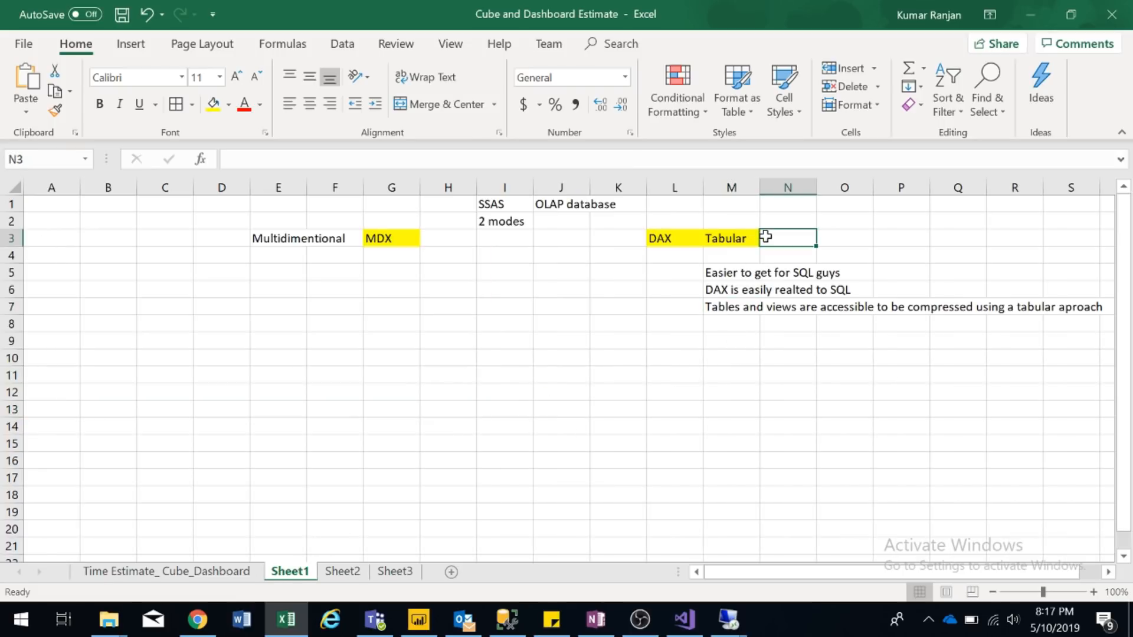
text(Does n)
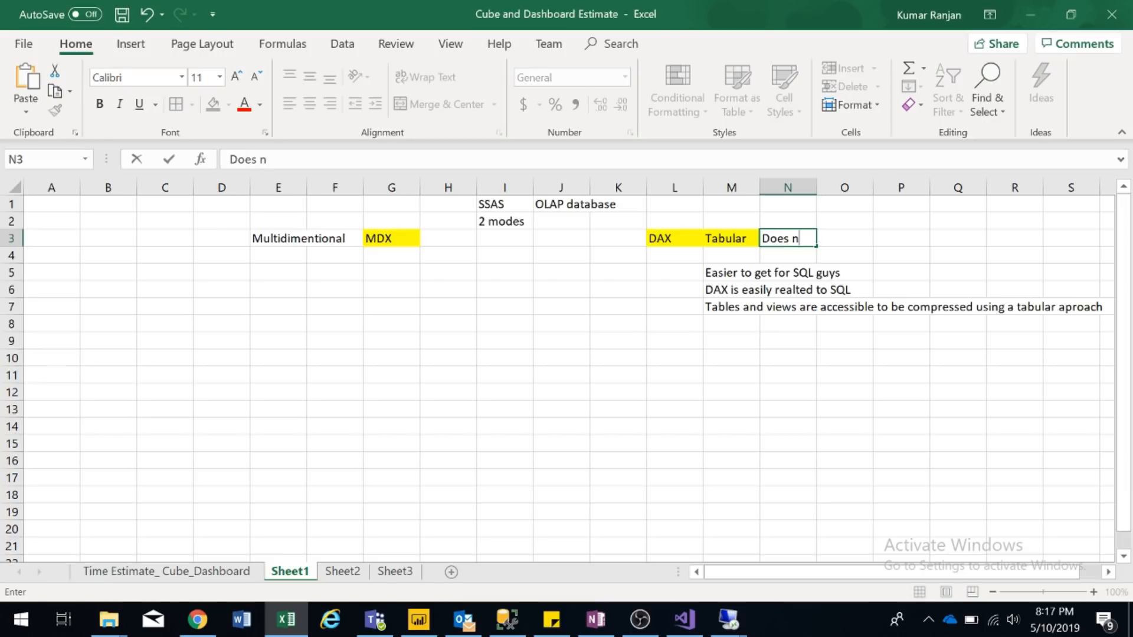
text(ot support many t)
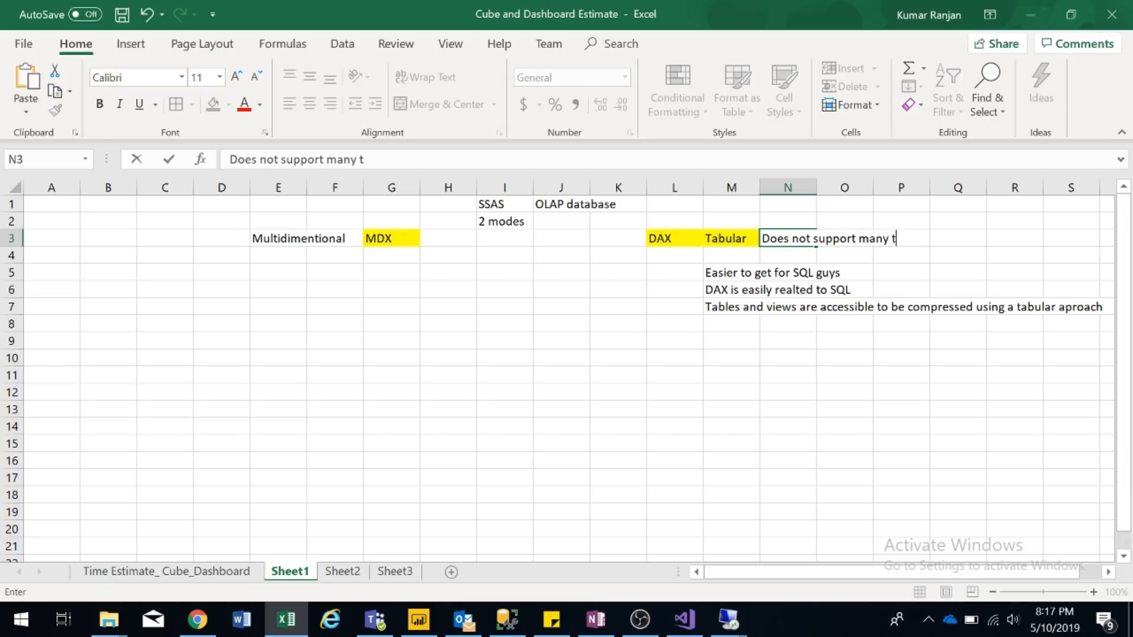
text(o many re)
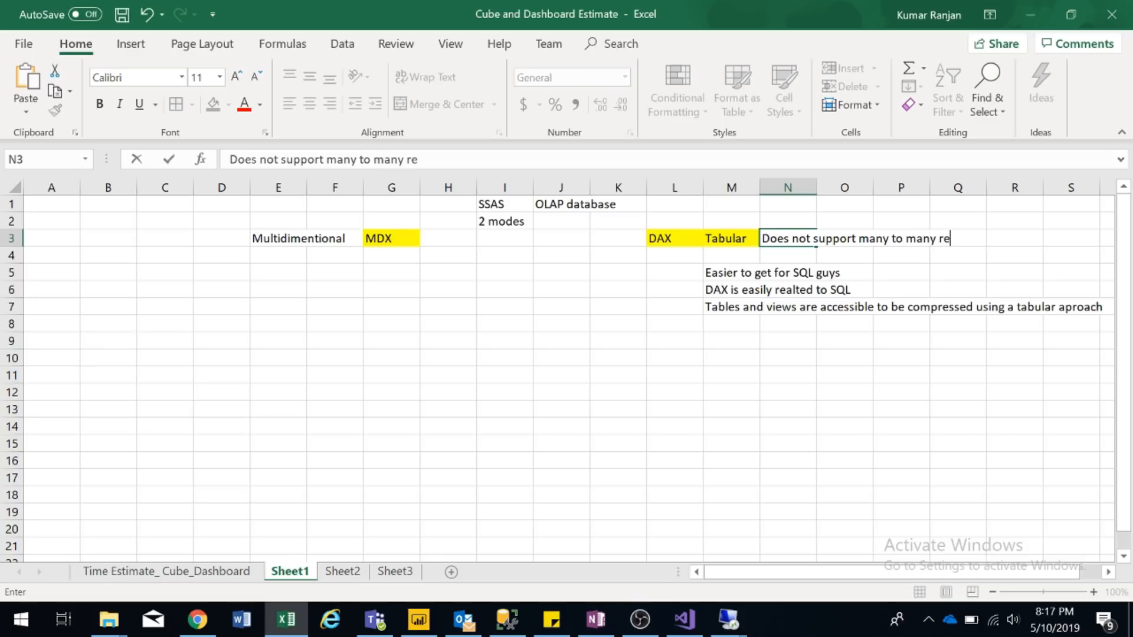
text(lationship)
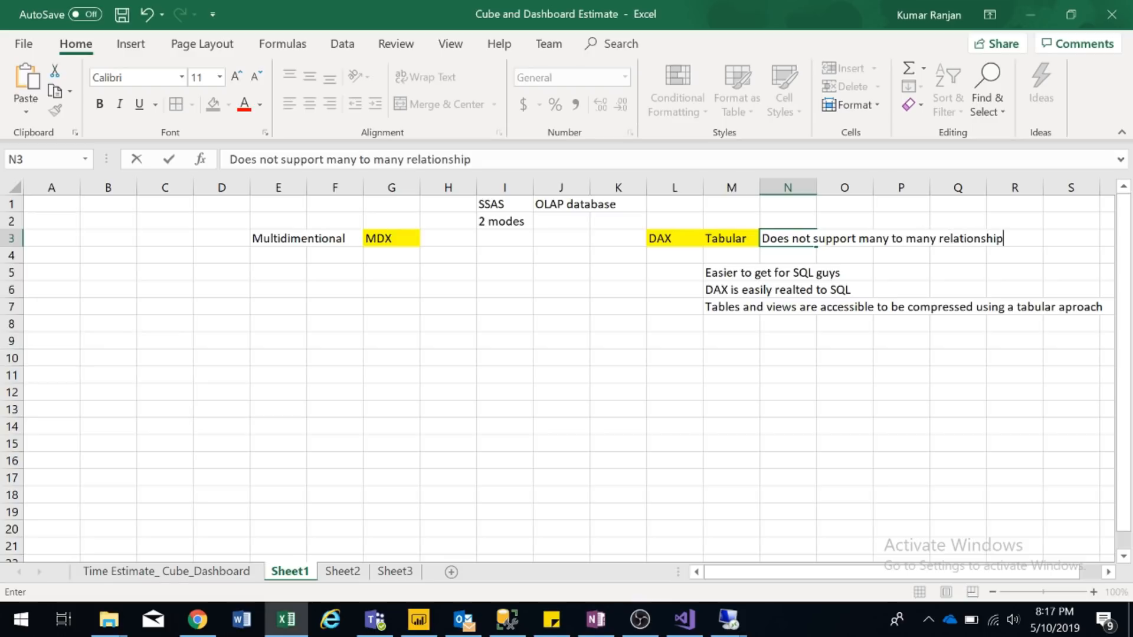
text(s)
key(Return)
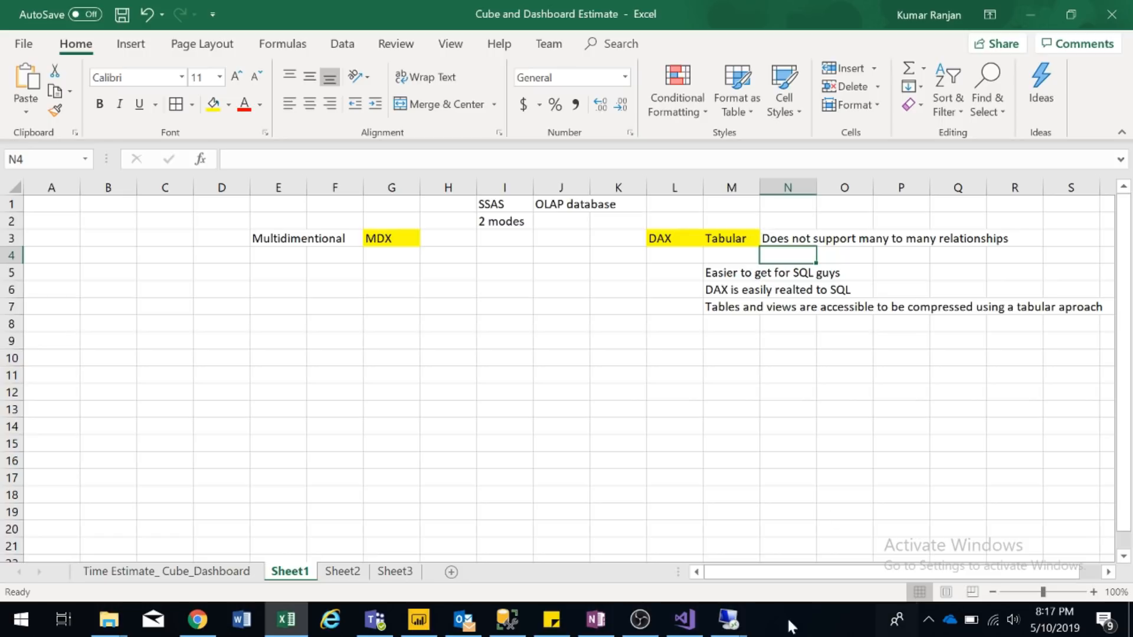
click(729, 620)
click(834, 525)
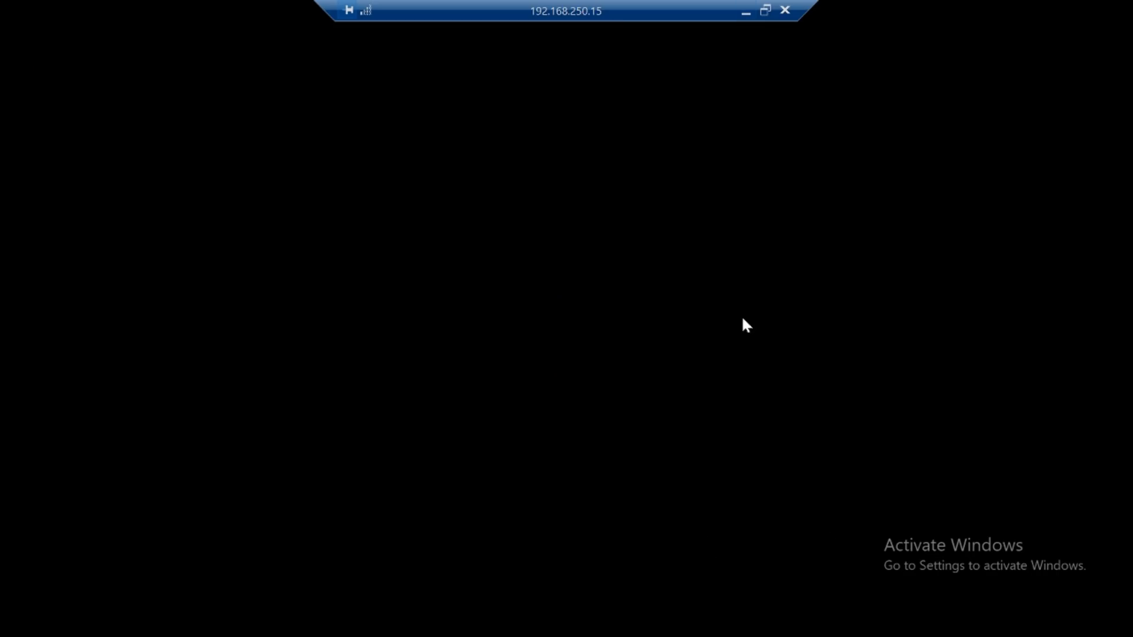
- Back in the Visual Studio session, drag policy_key from Policy onto policy_key in Policy Term
click(746, 11)
click(730, 620)
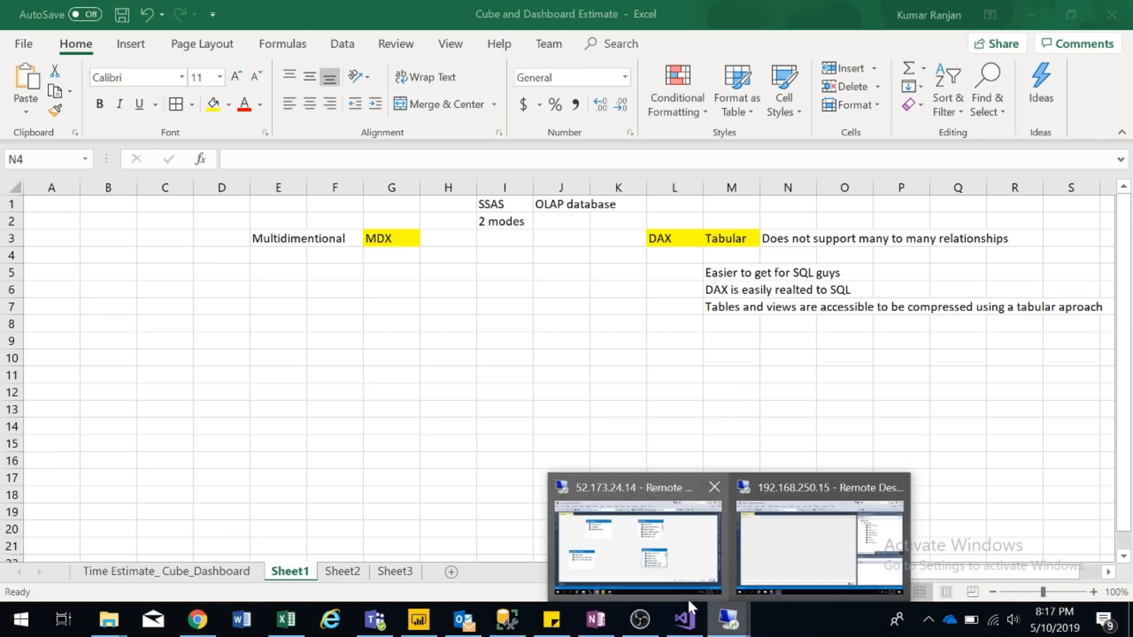
click(677, 531)
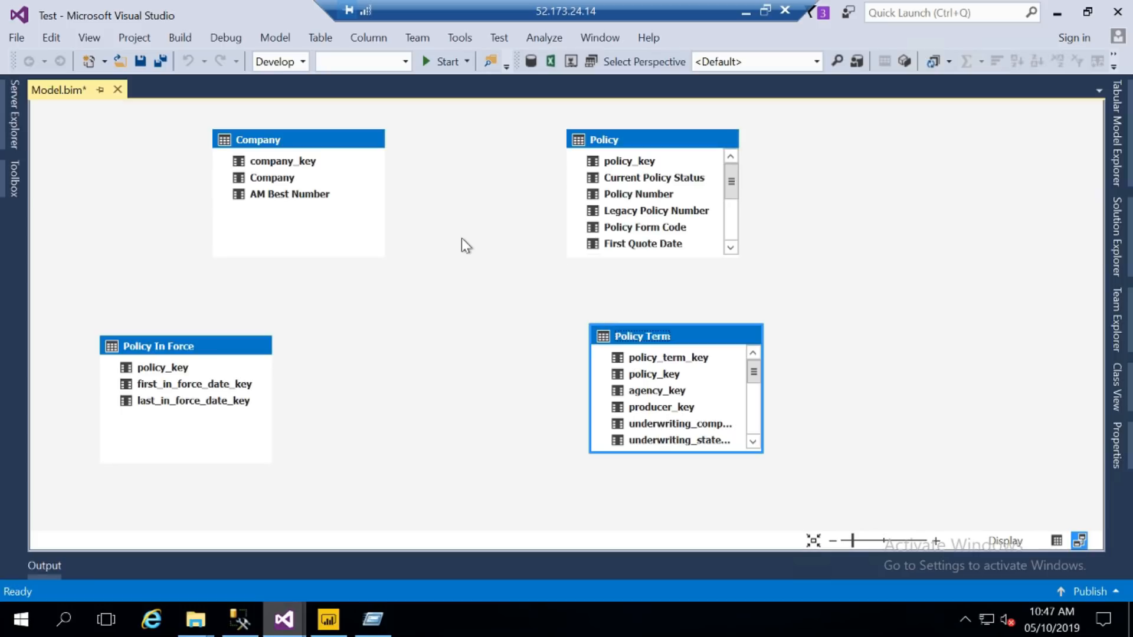
click(628, 167)
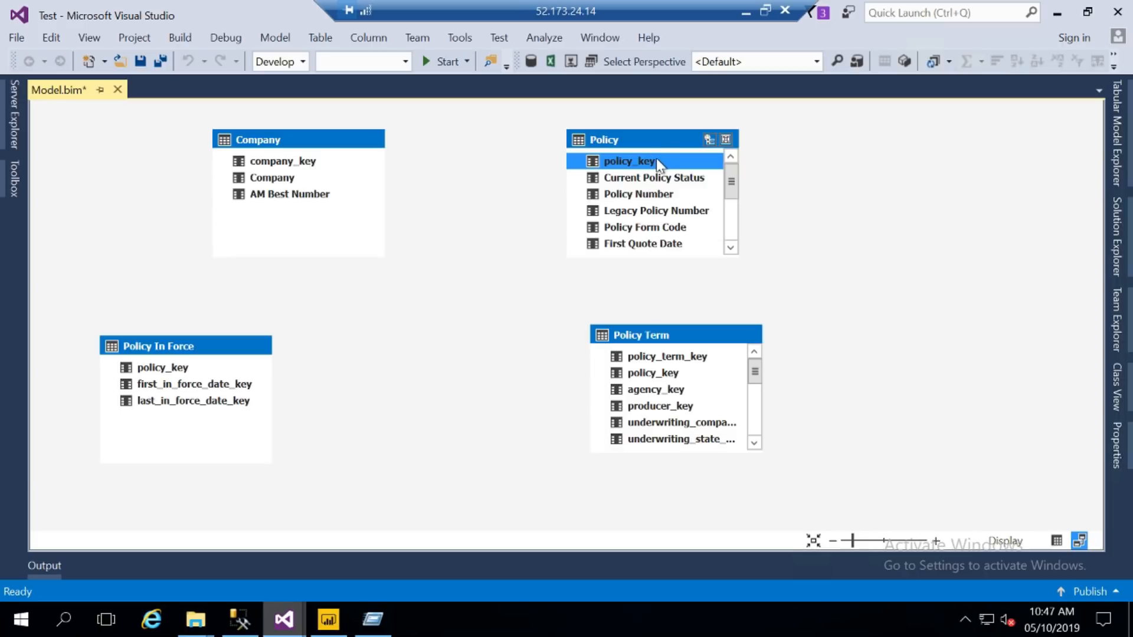
drag(656, 160, 665, 374)
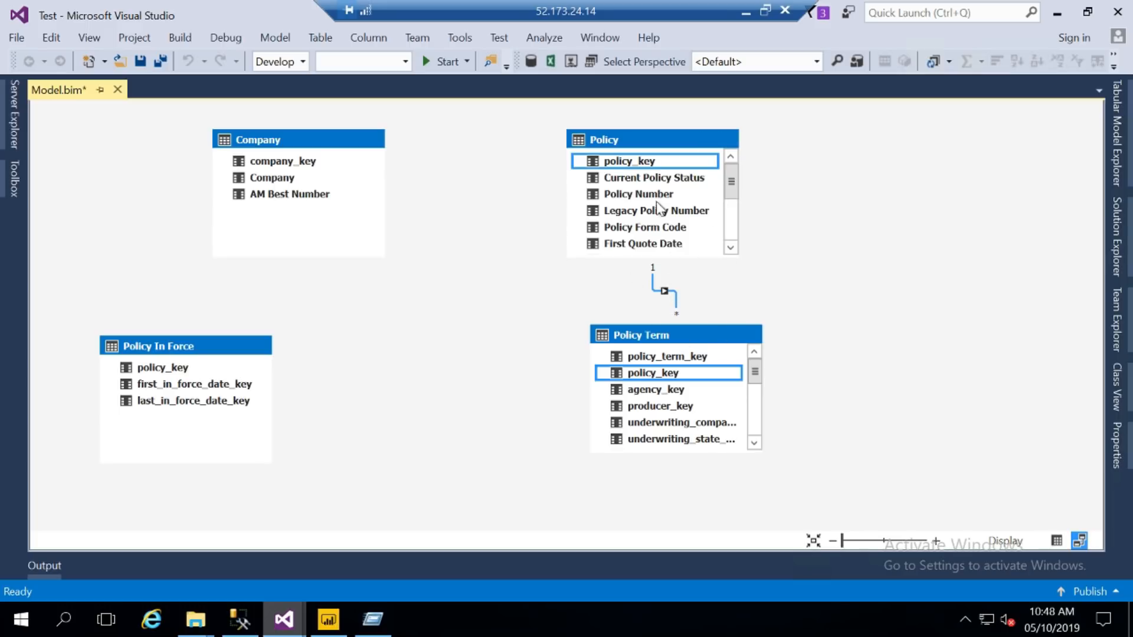
- Try Create Relationship from Policy with Policy Term, cancel it, and select the new relationship
click(674, 148)
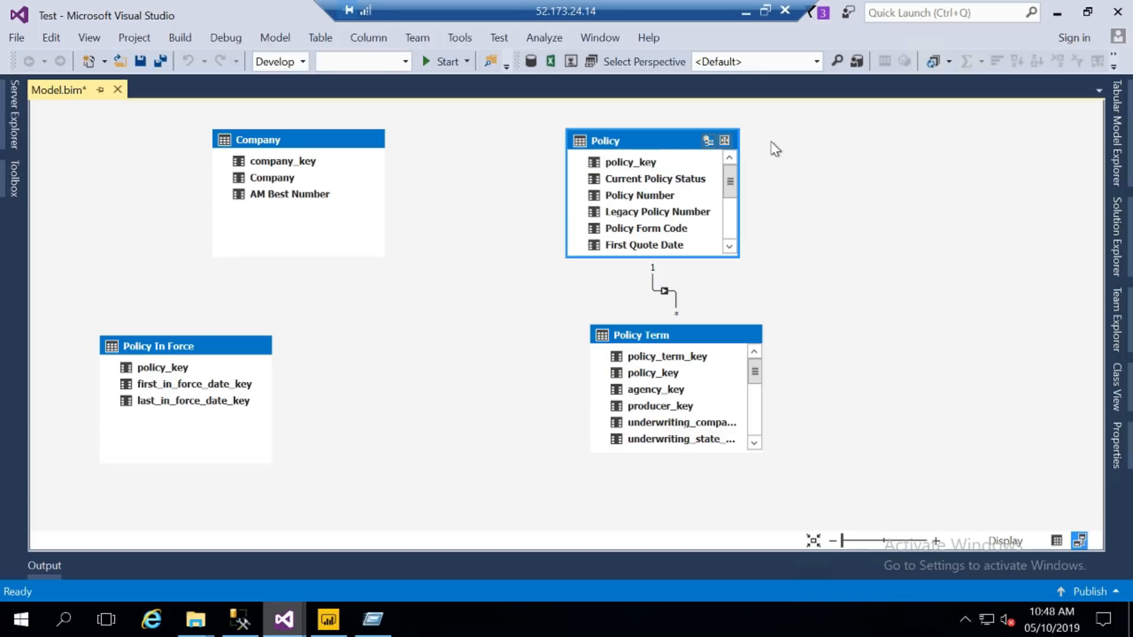
right_click(662, 140)
click(661, 139)
right_click(661, 139)
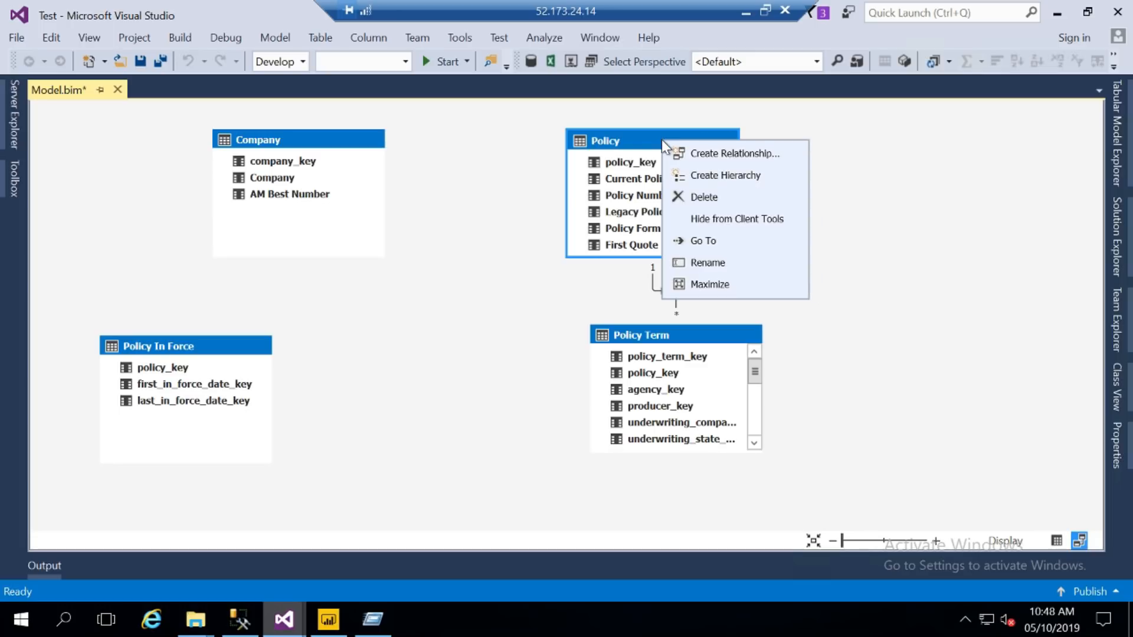
click(693, 153)
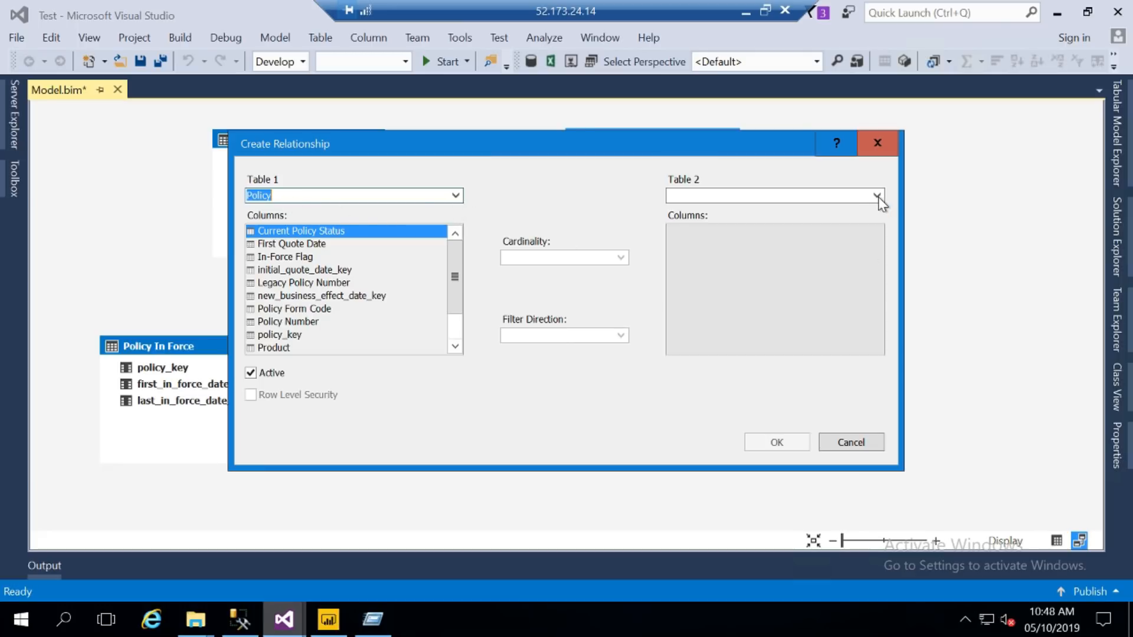
click(795, 195)
click(796, 194)
text(policy In Force)
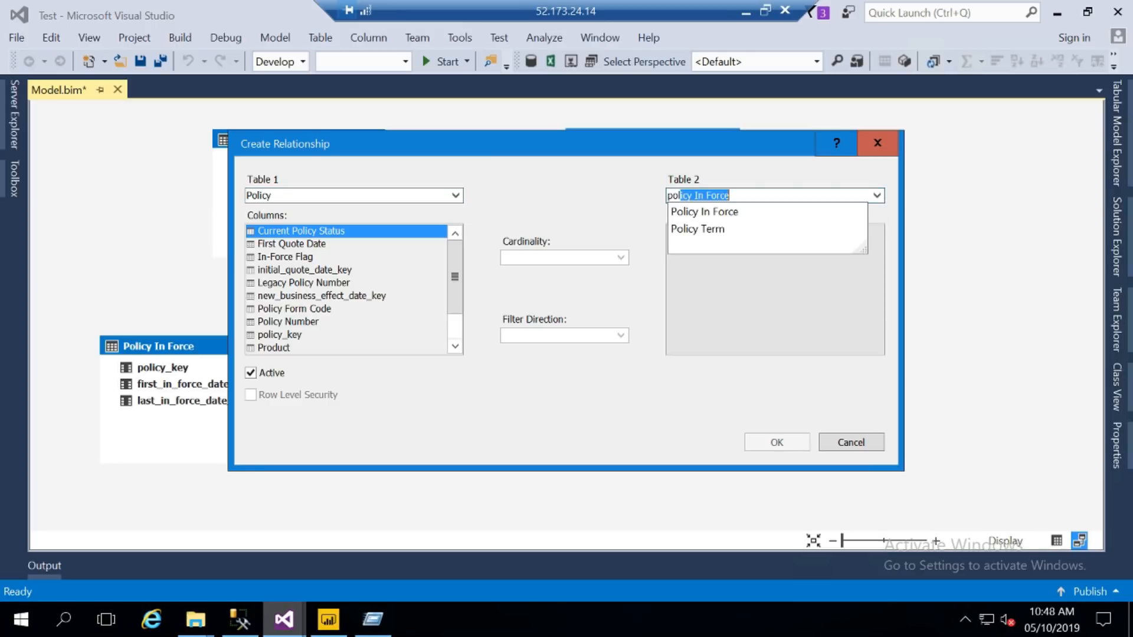
click(708, 230)
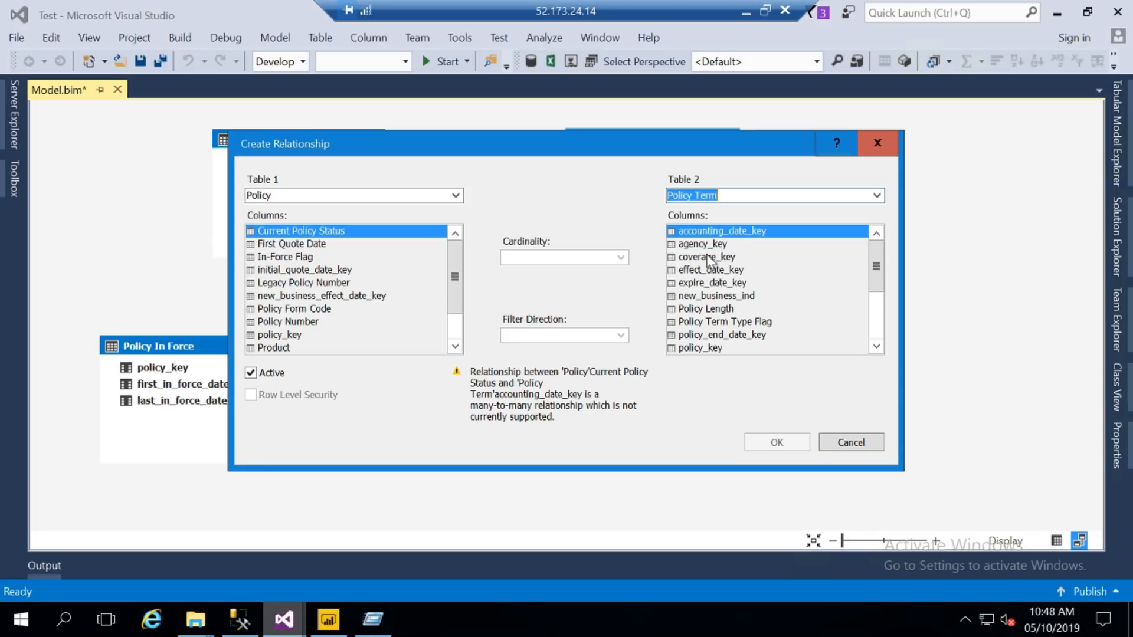
click(878, 143)
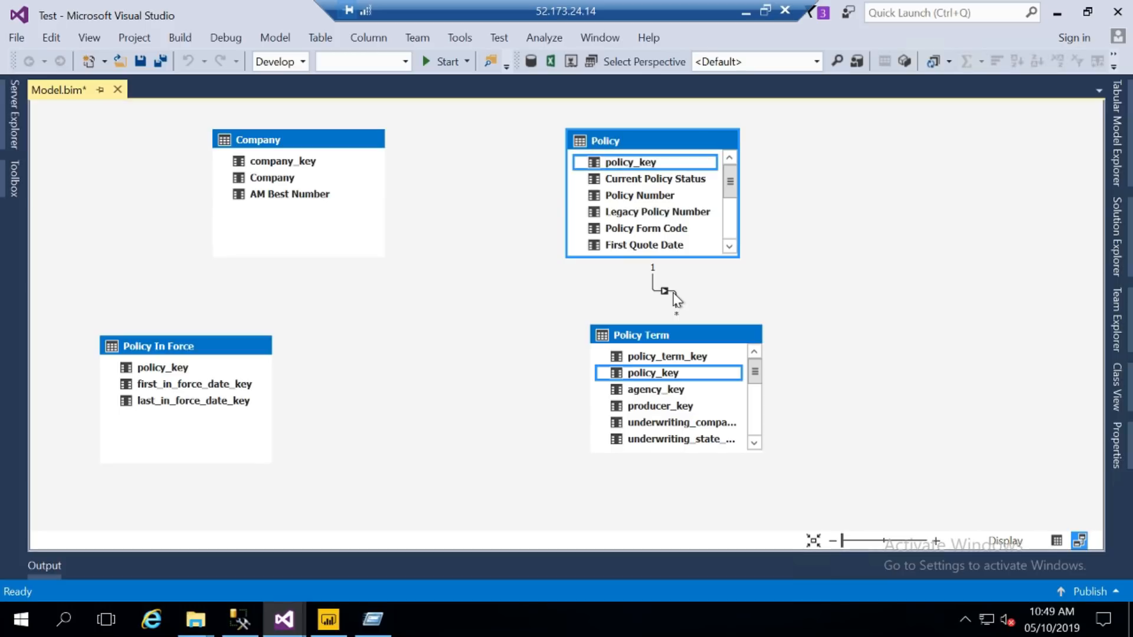
click(674, 295)
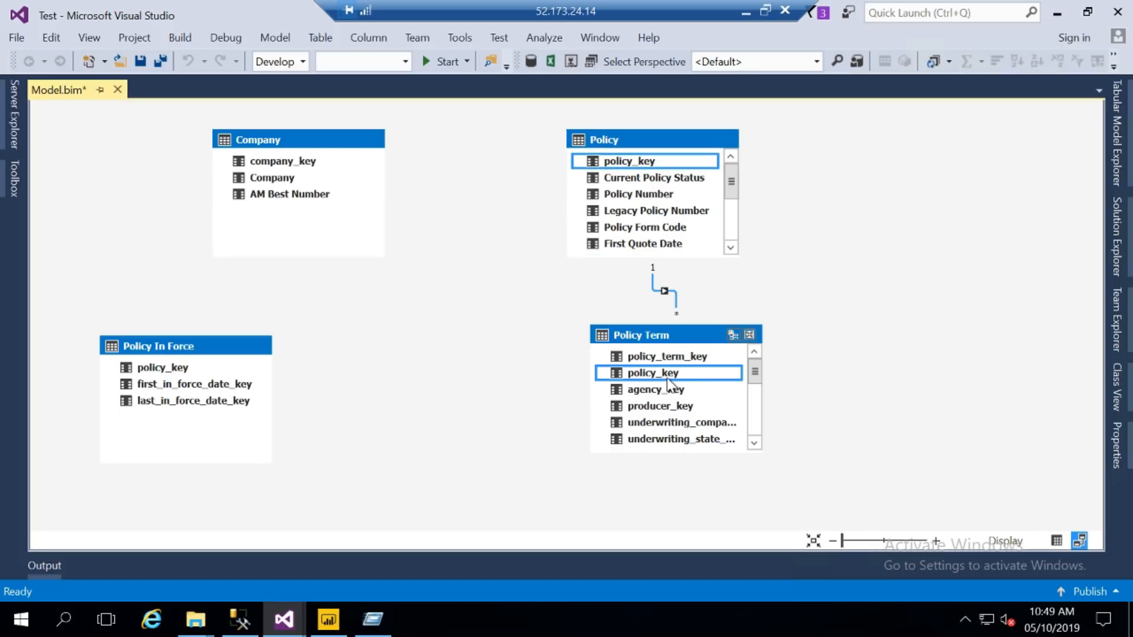
- Delete the Policy In Force and Company tables from the model
click(199, 350)
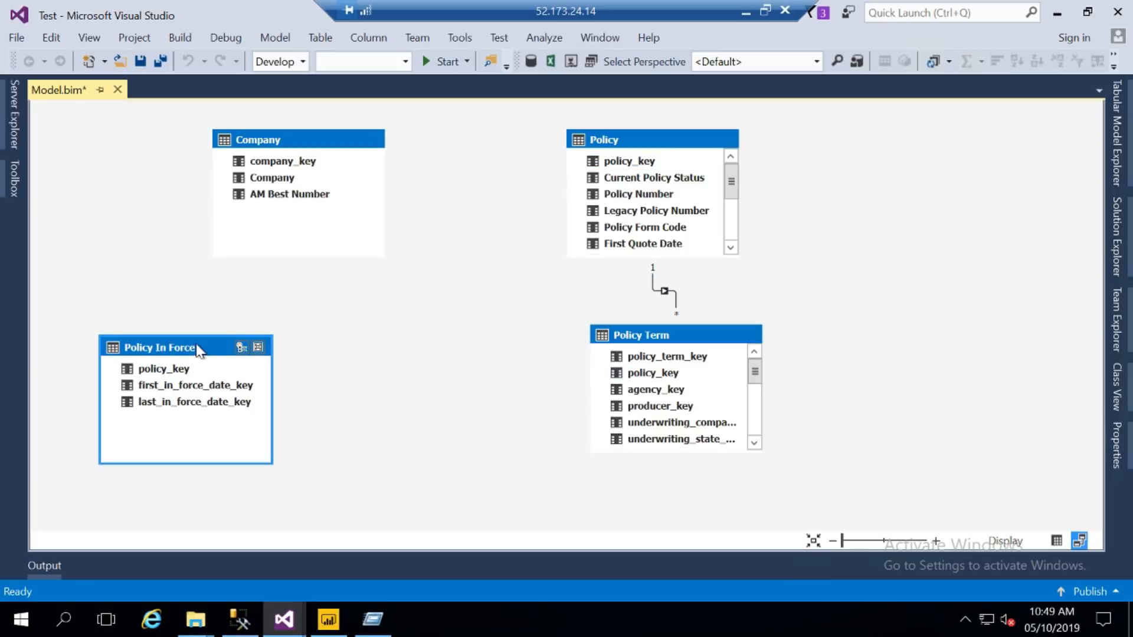
key(Delete)
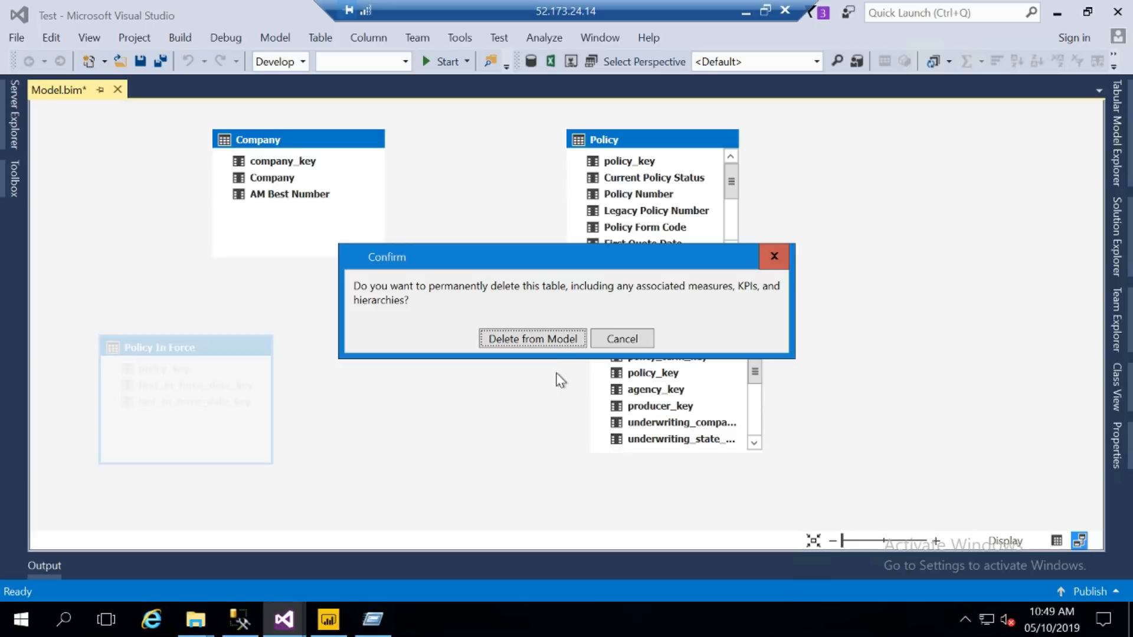
click(534, 339)
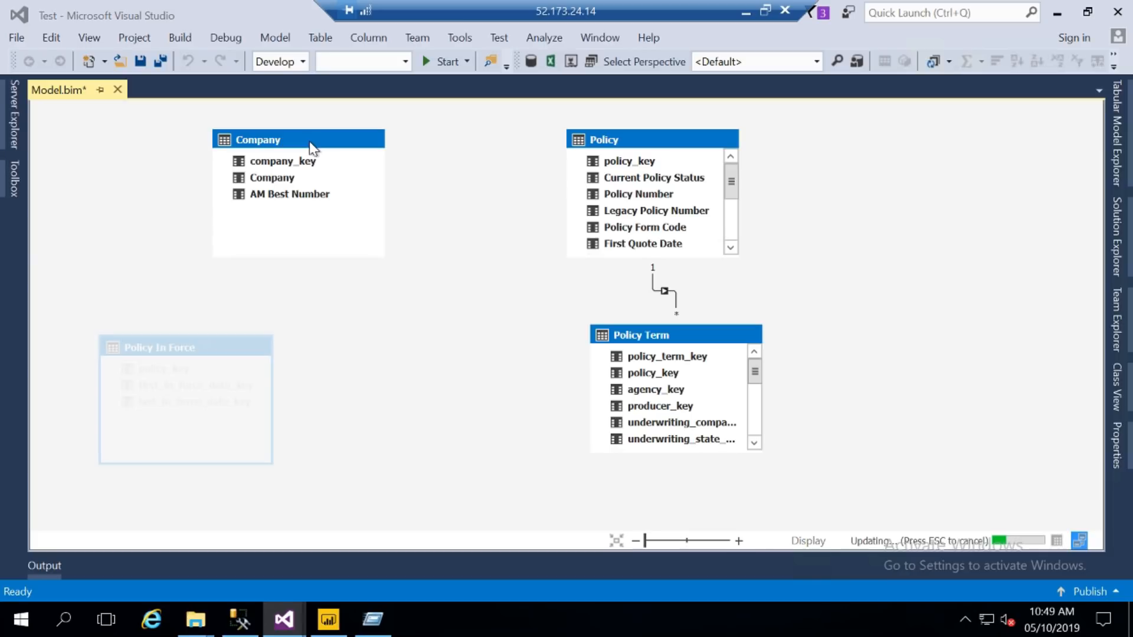
click(311, 148)
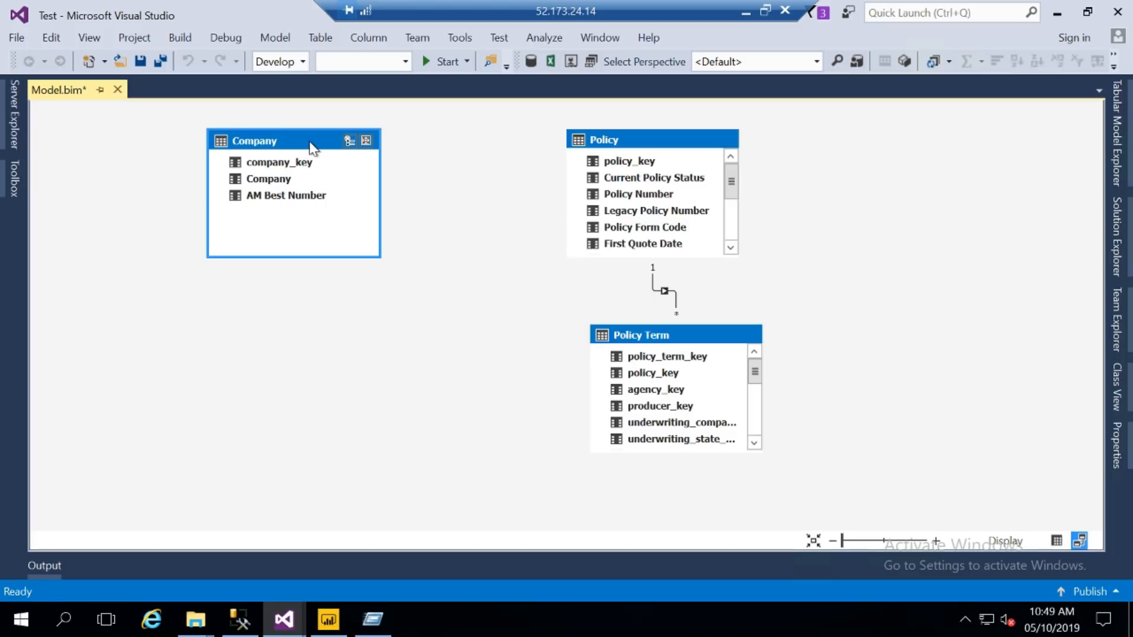
key(Delete)
click(535, 338)
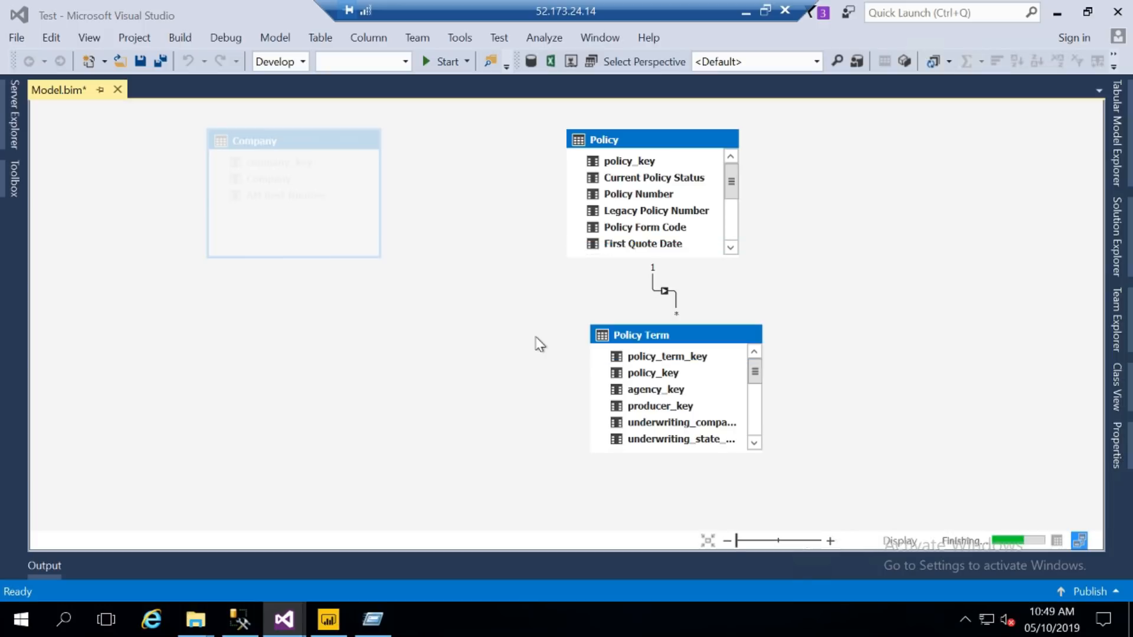
- Move the Policy Term table to the diagram's left side and inspect its agency_key column
drag(678, 335, 286, 332)
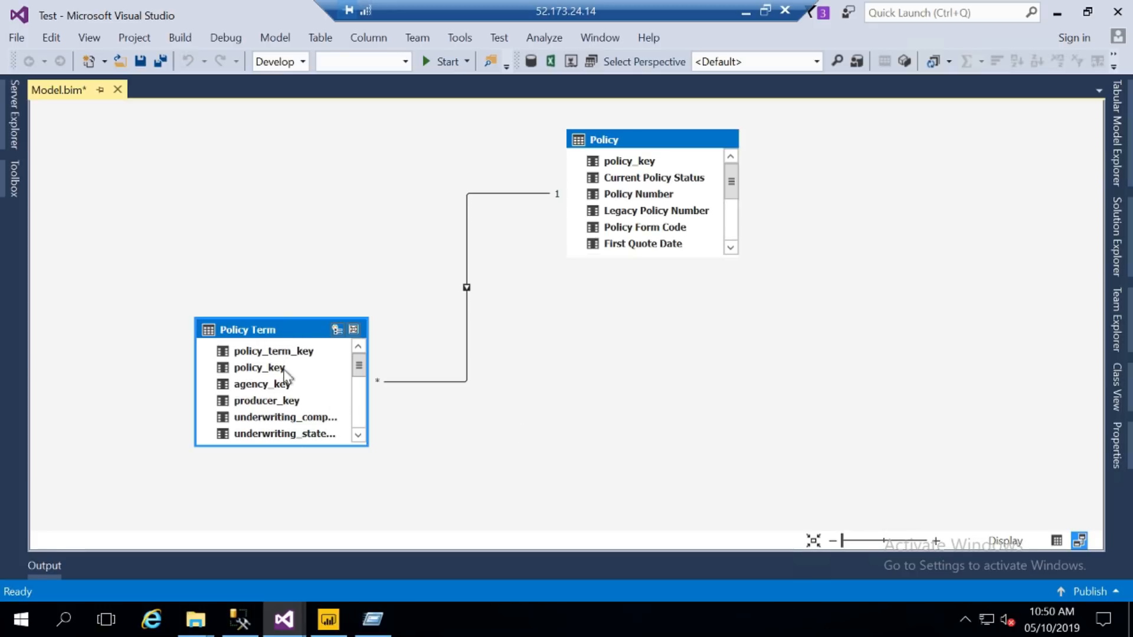
click(277, 388)
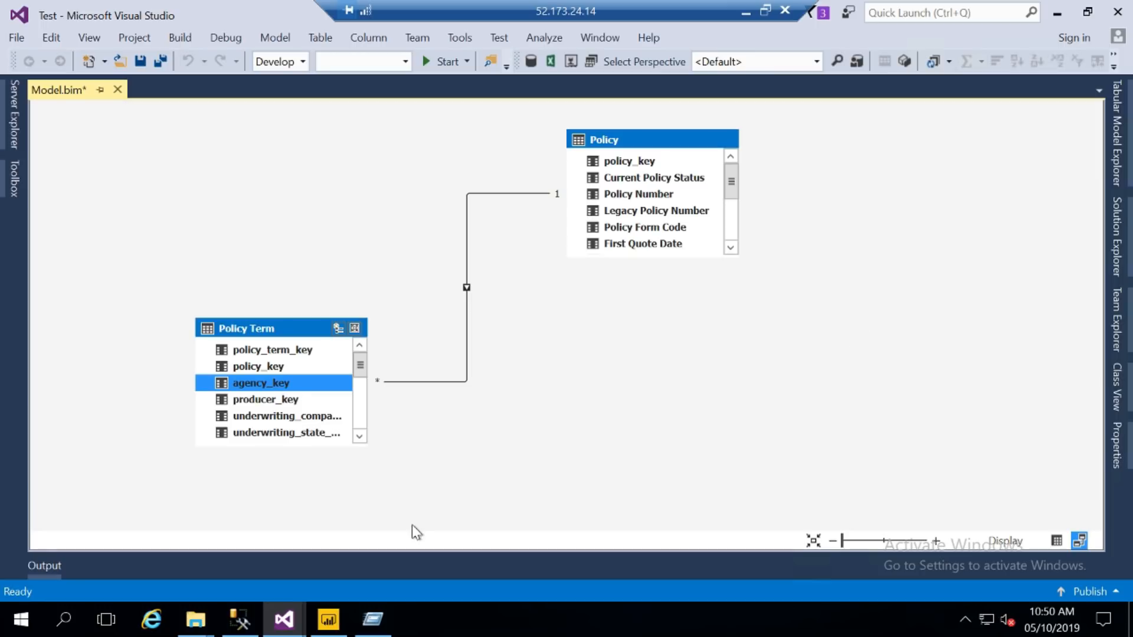
click(357, 421)
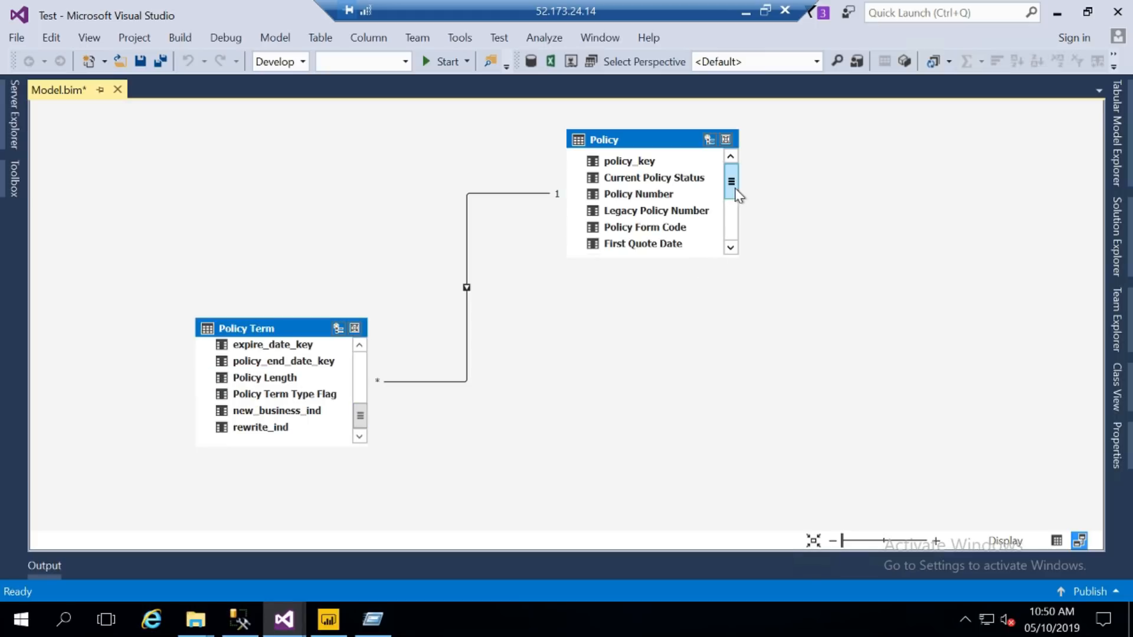
click(729, 232)
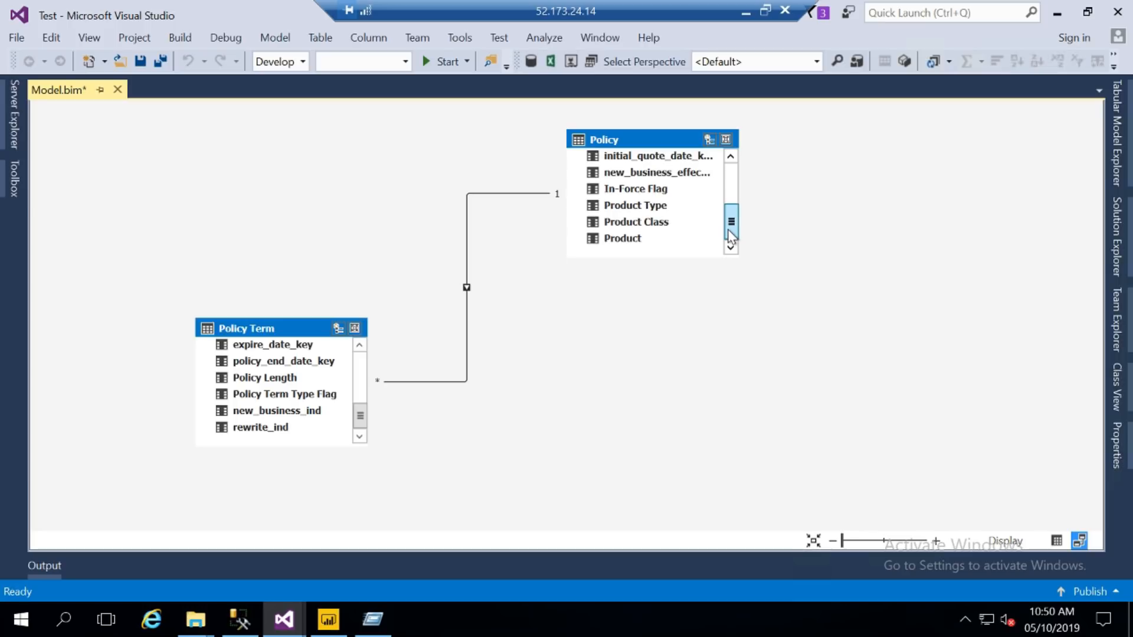
- Inspect Policy's Product Class and Product Type columns, then enlarge the Policy table to show all columns
click(639, 216)
click(639, 205)
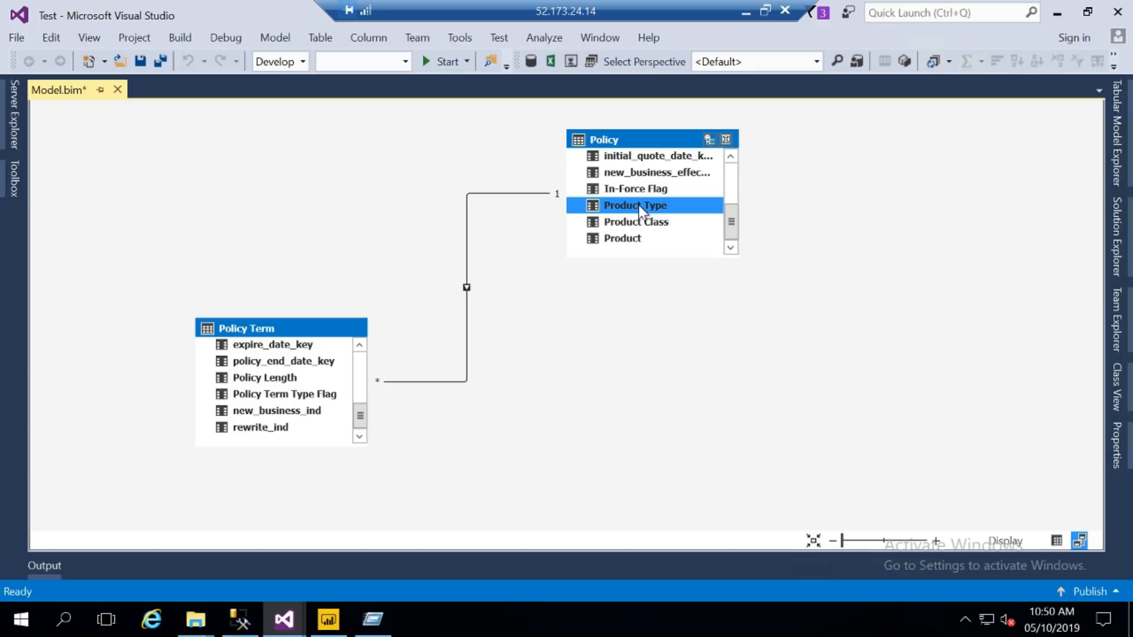
click(734, 180)
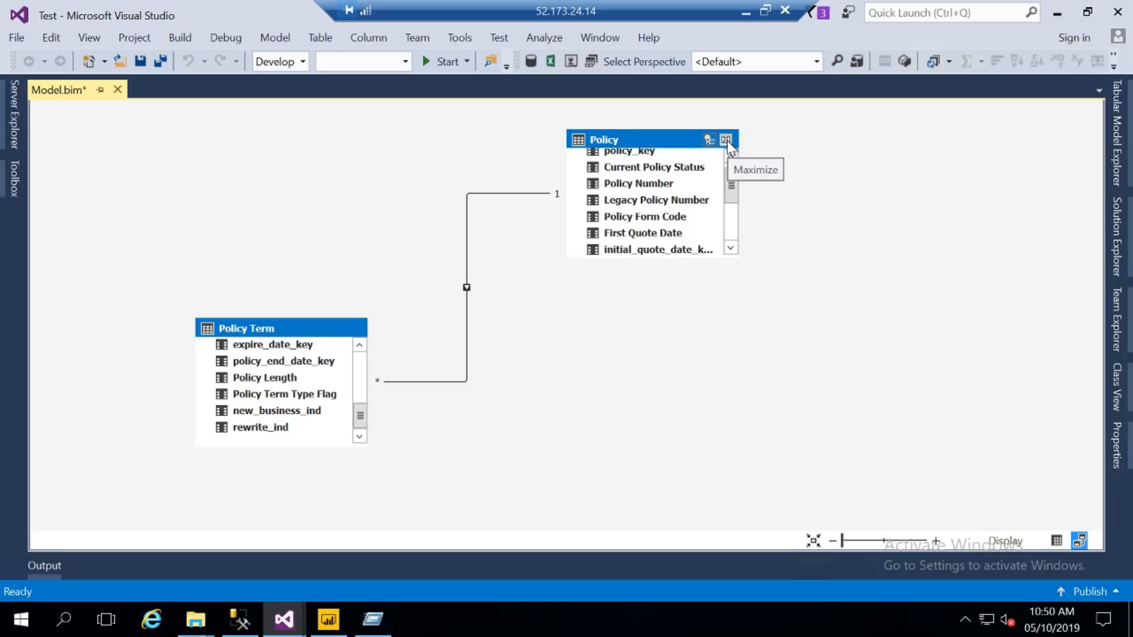
click(726, 140)
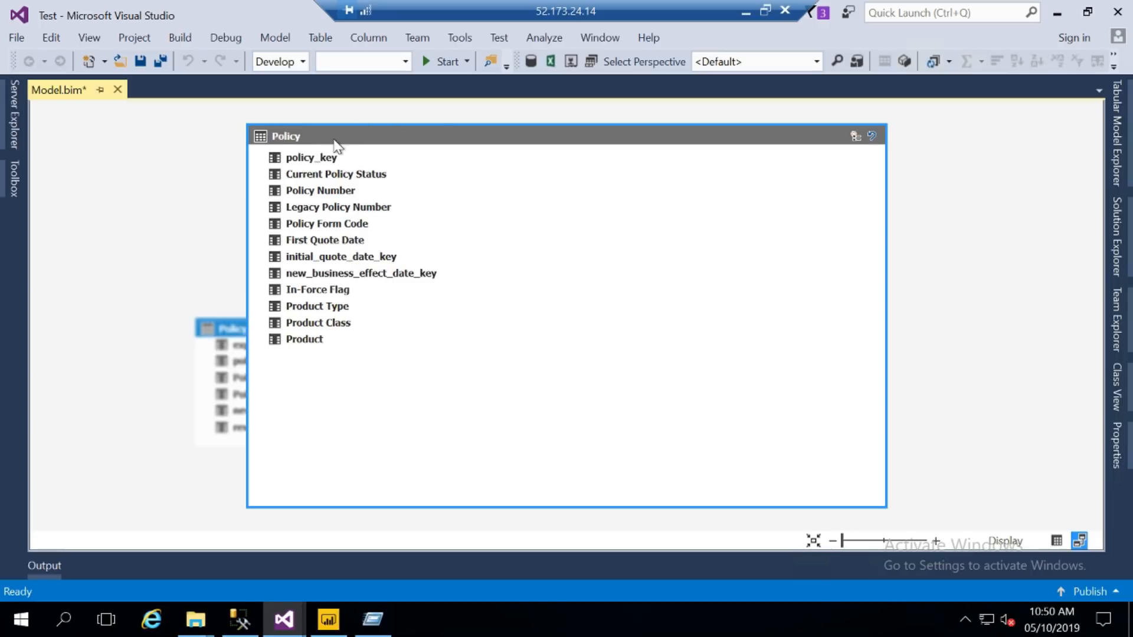
click(325, 196)
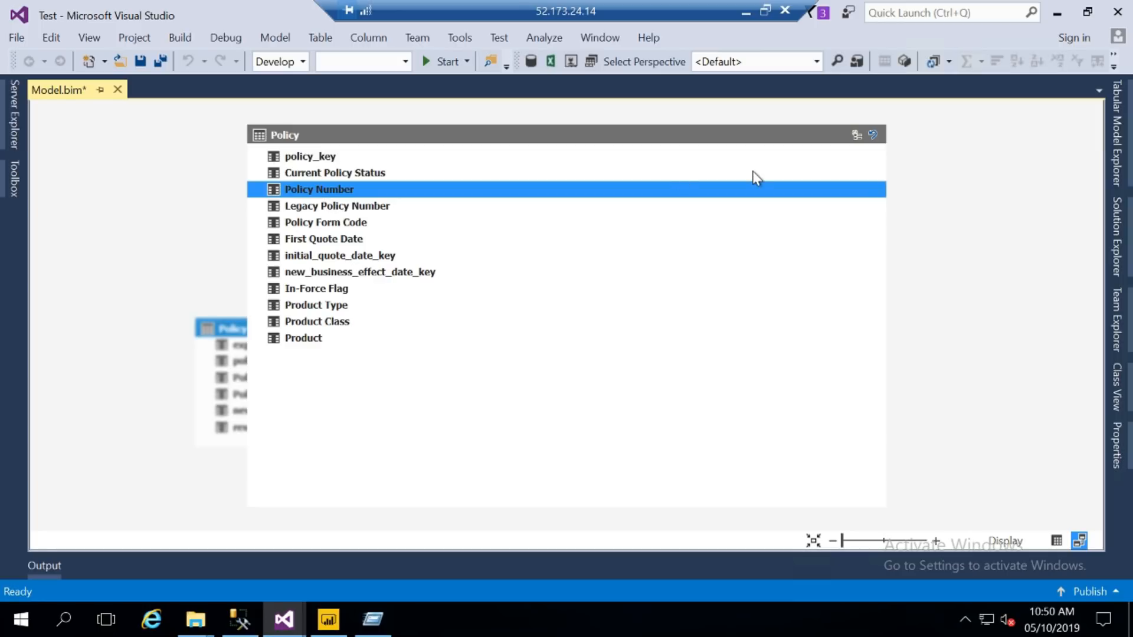
click(874, 135)
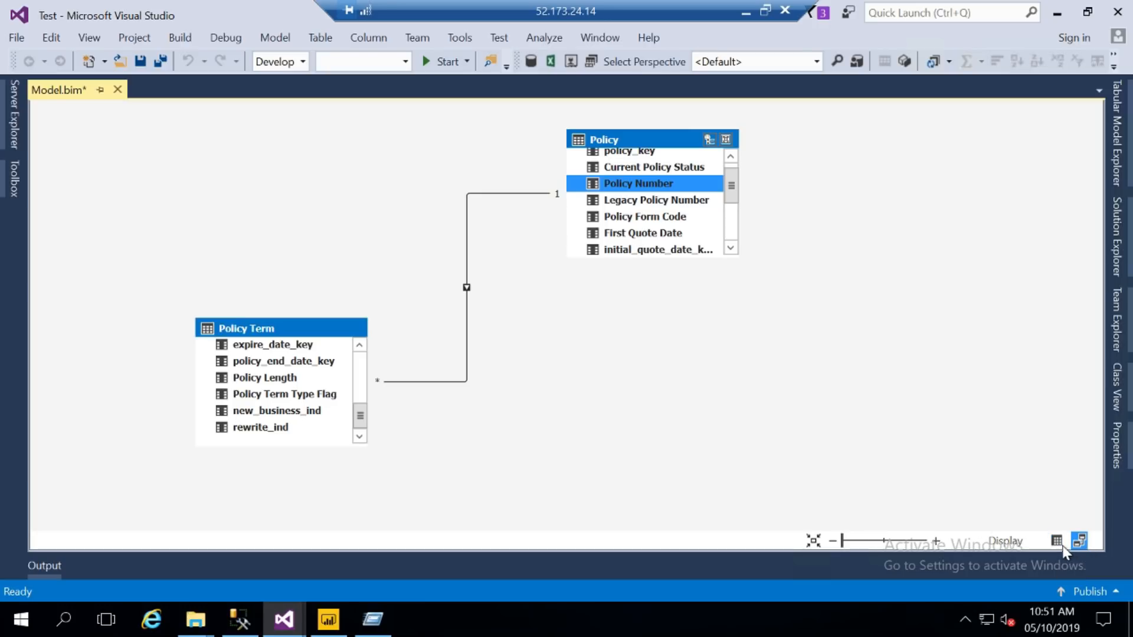
- Switch the model to Grid View and browse the Policy and Policy Term table data
click(1056, 542)
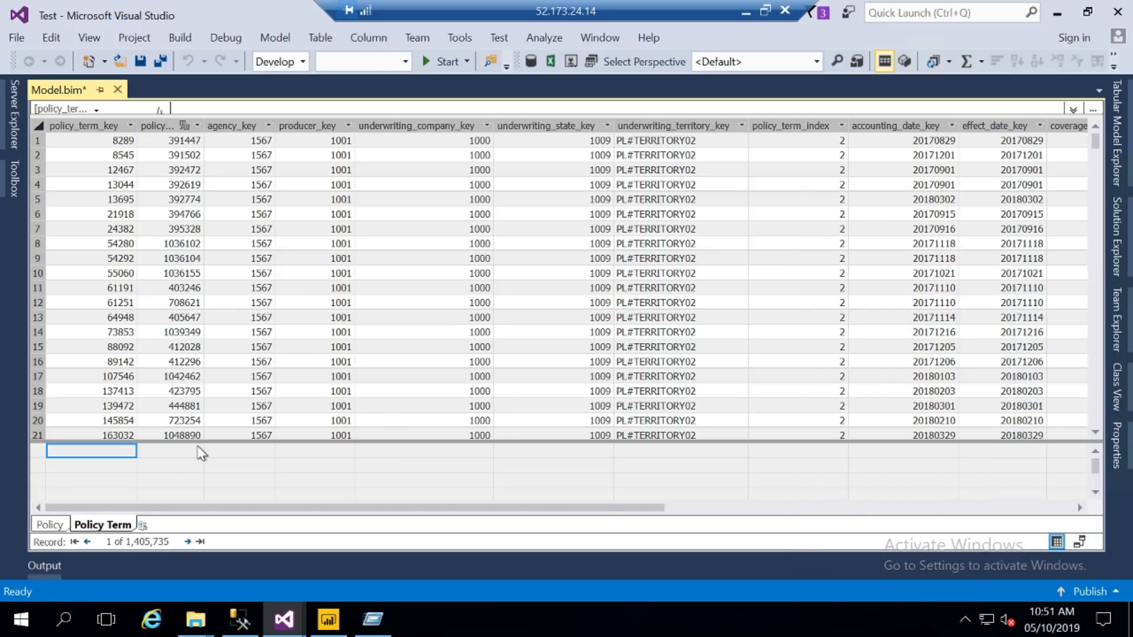
click(169, 468)
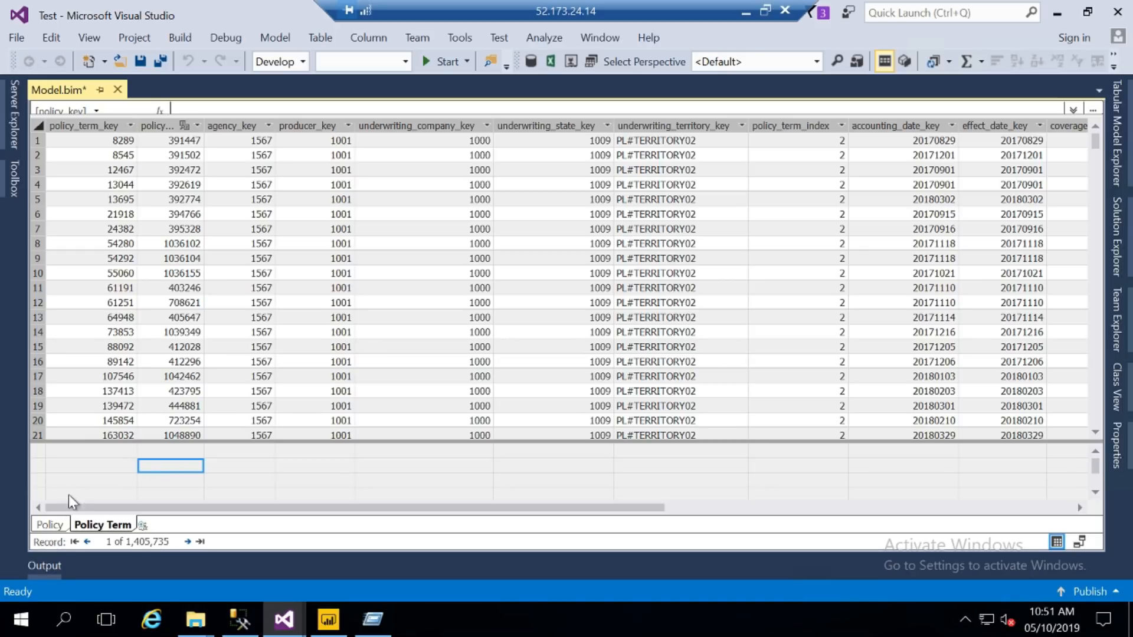
click(40, 525)
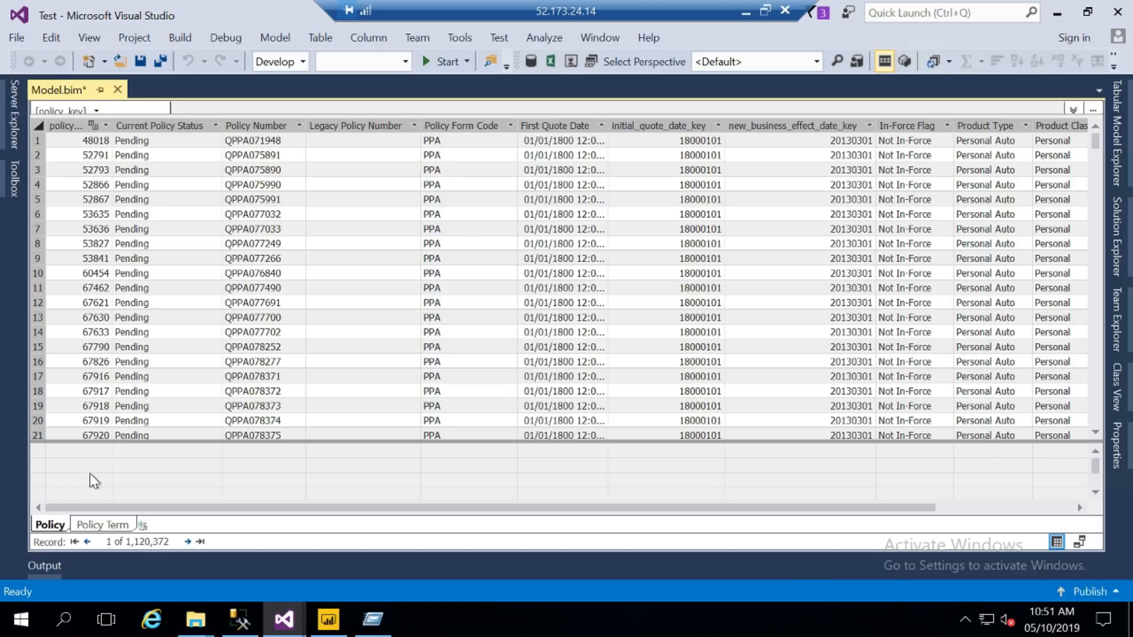
click(90, 475)
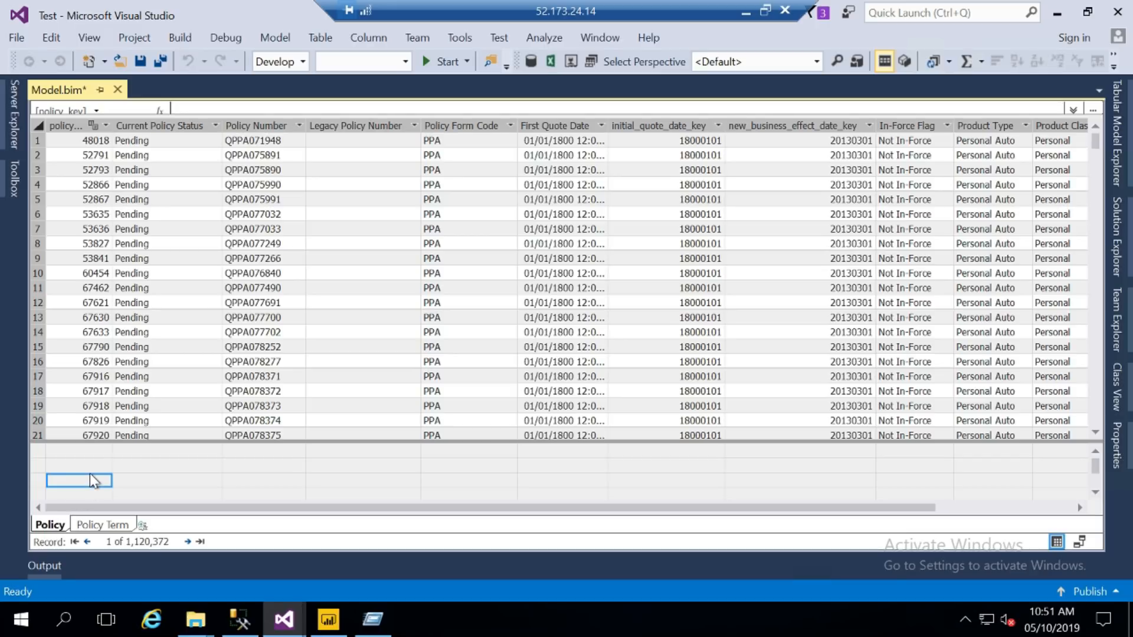
click(86, 527)
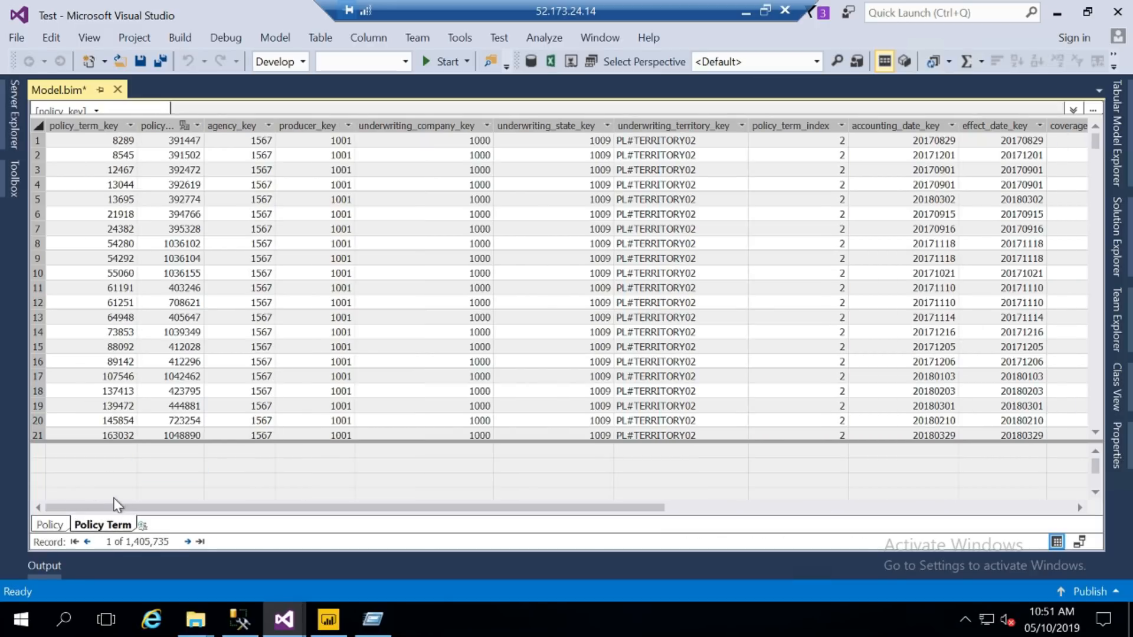
click(169, 468)
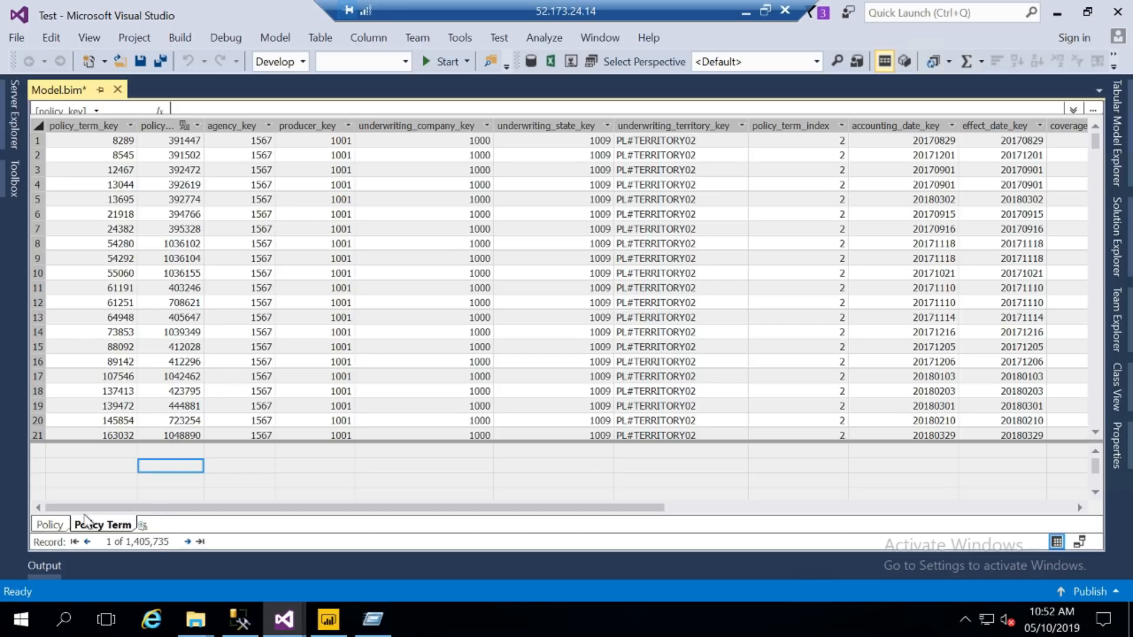
- Return to the Policy table and pick the measure-grid cell under Policy Number for a formula
click(43, 523)
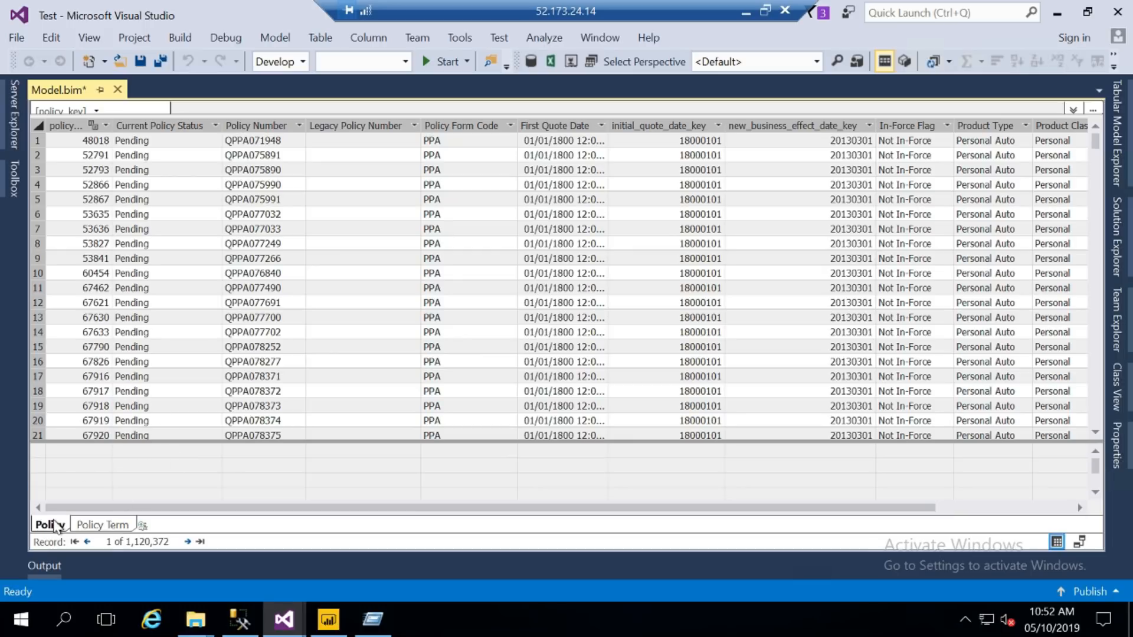
click(142, 472)
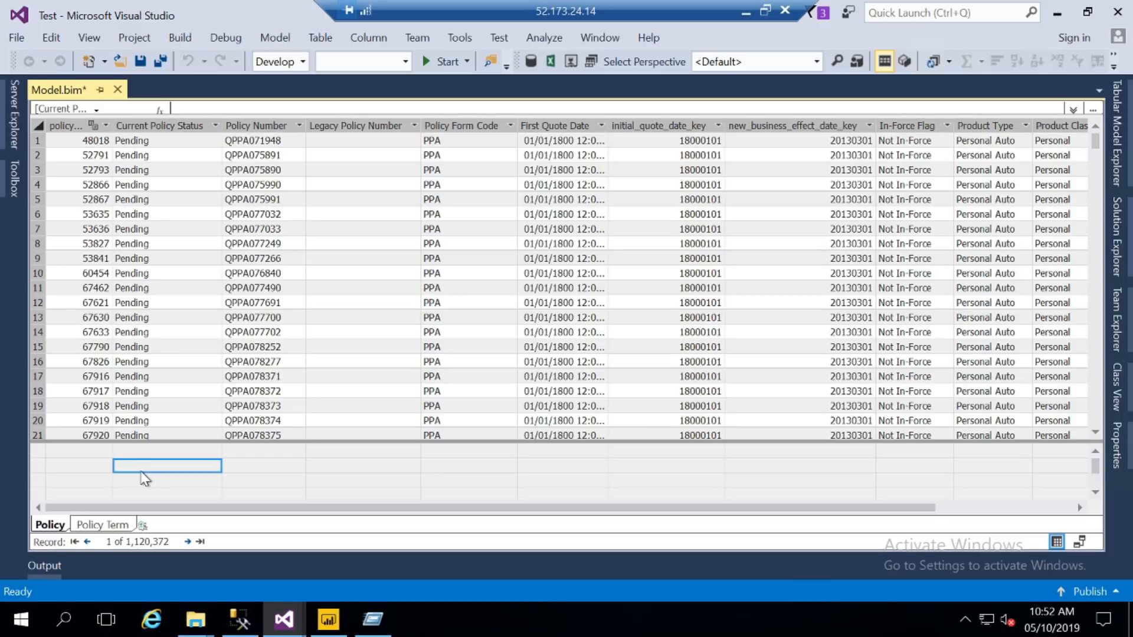
right_click(574, 119)
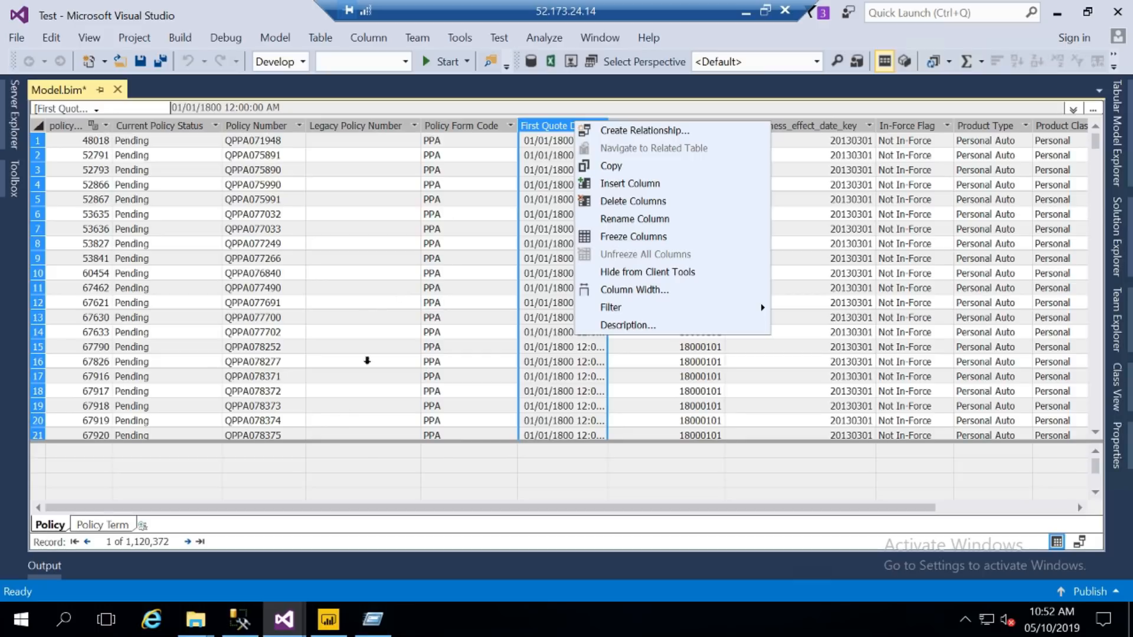
click(332, 468)
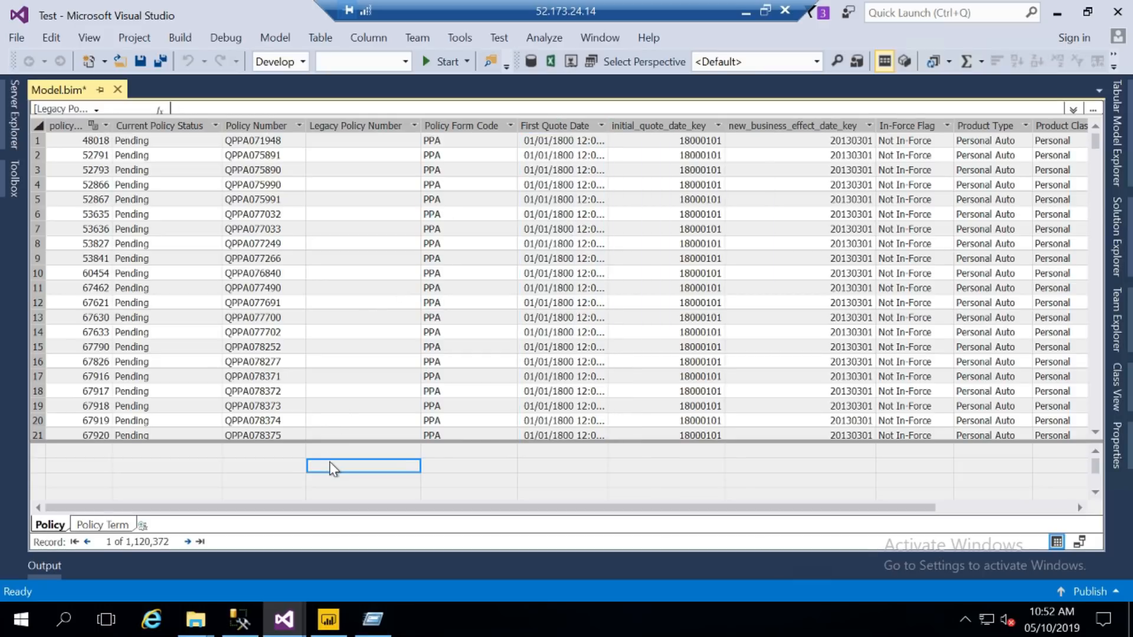
click(248, 465)
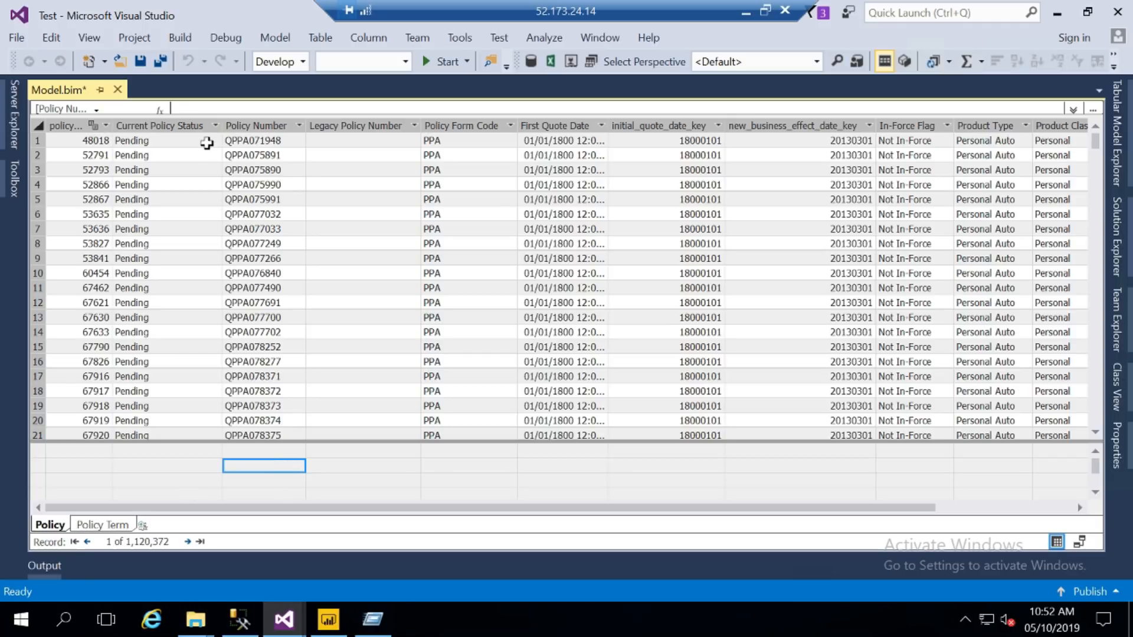
click(170, 108)
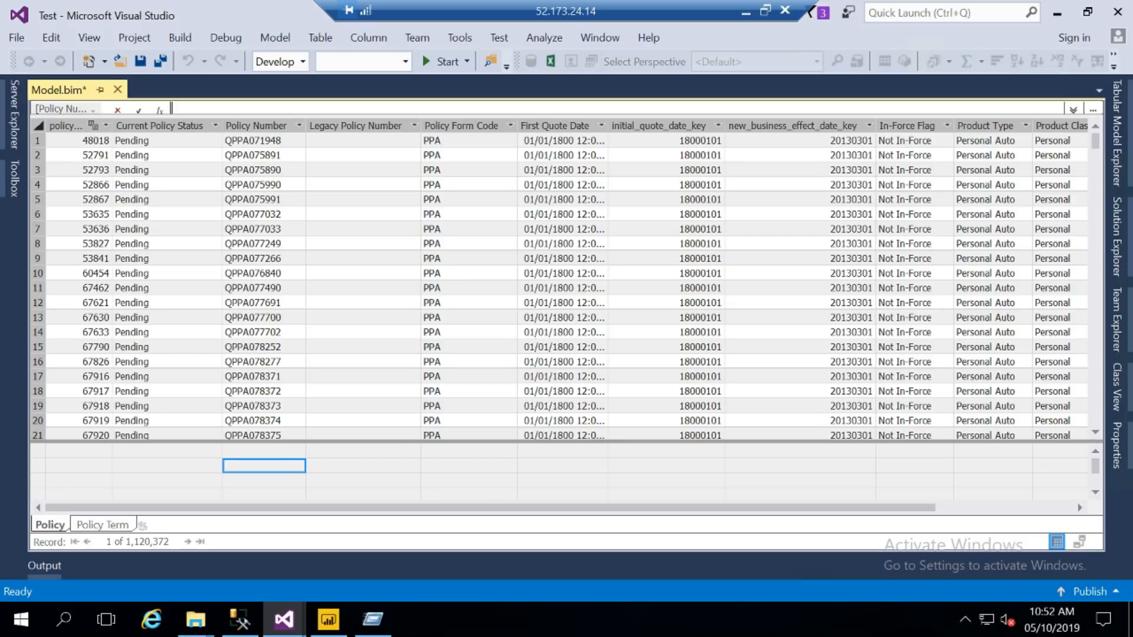
- Create the measure Total Policy:= COUNT(Policy[Policy Number]), then minimise Remote Desktop to reveal the Excel notes
text(Total Policy:=)
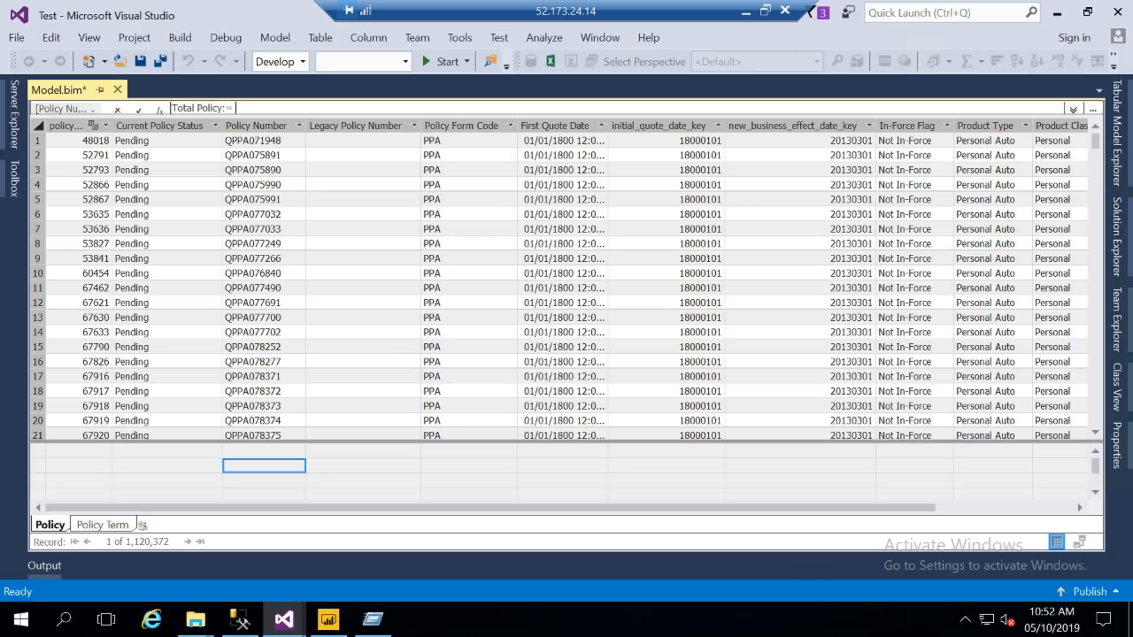
text( COUN)
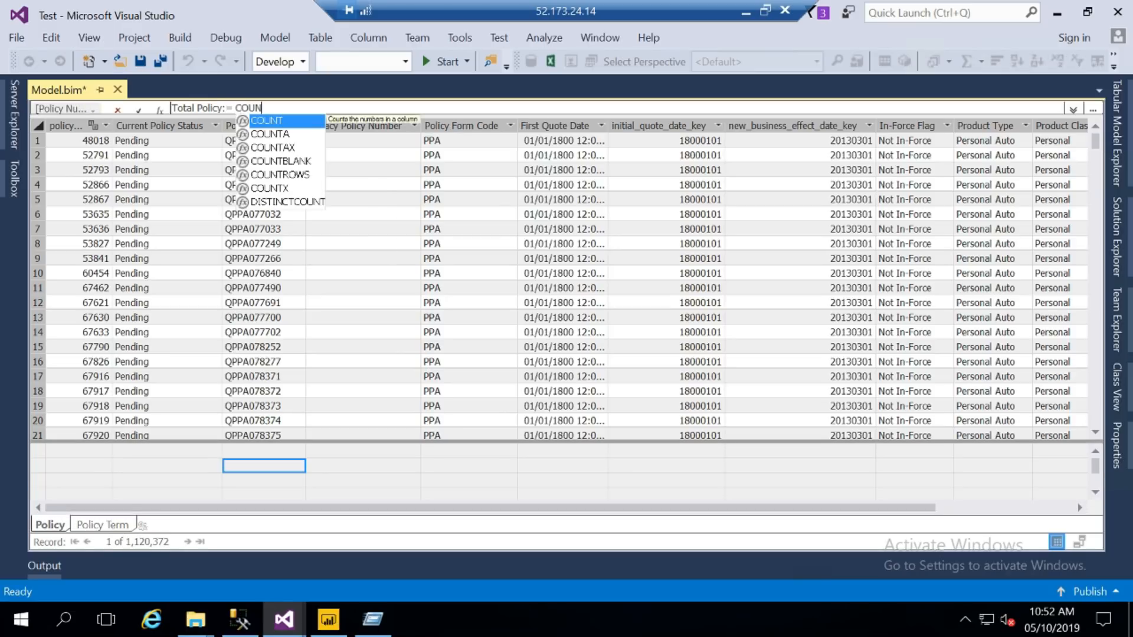
text(T()
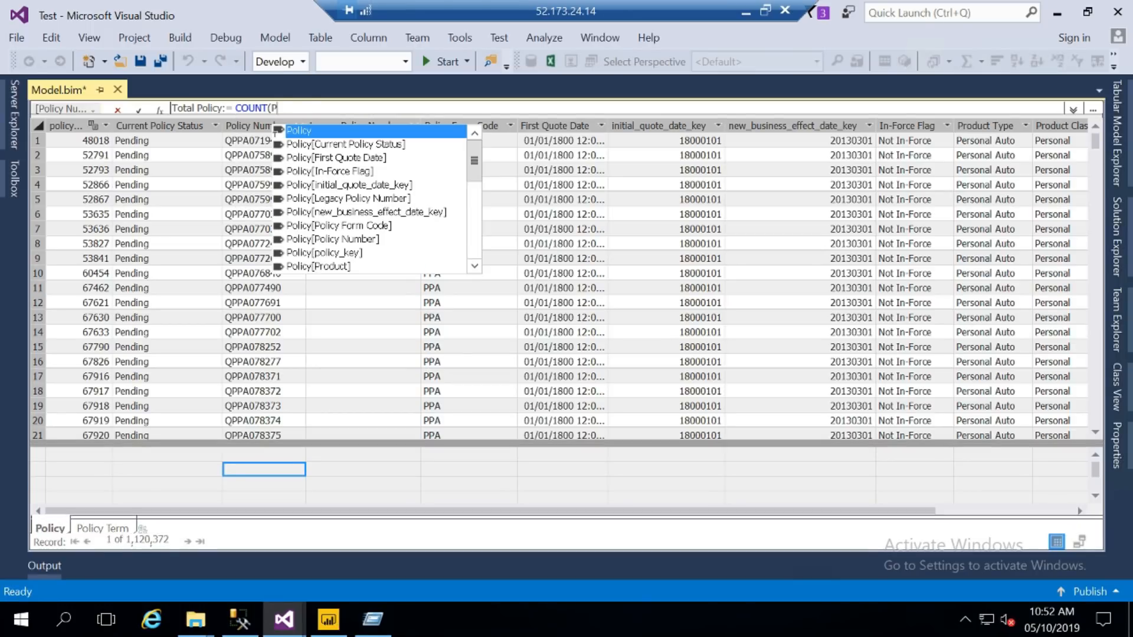
text(Pol)
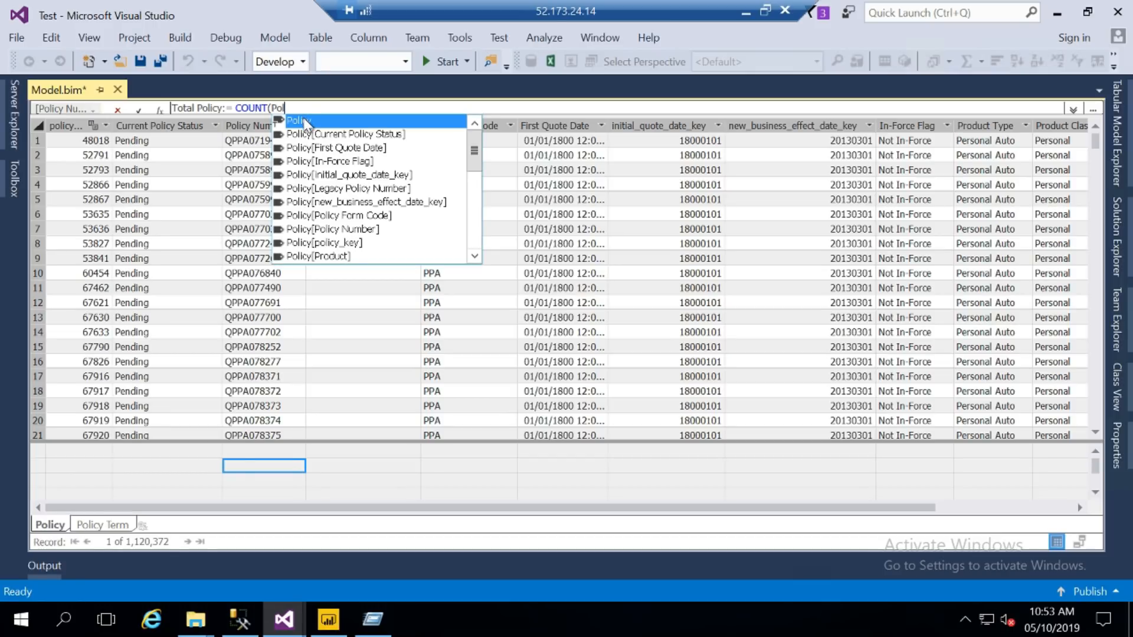
click(334, 233)
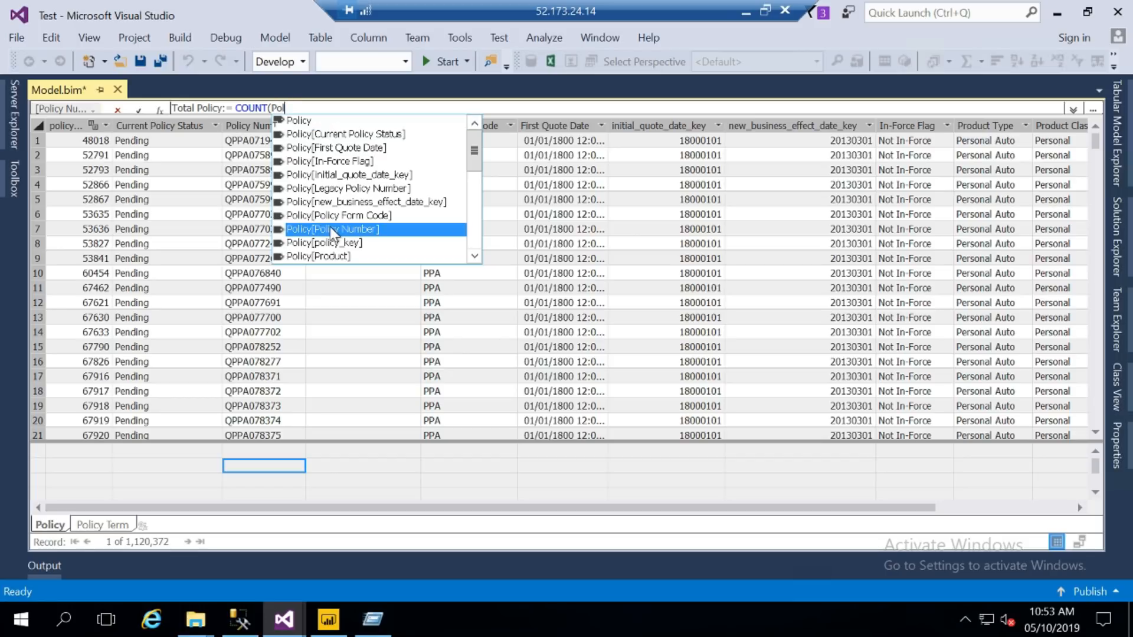
double_click(334, 232)
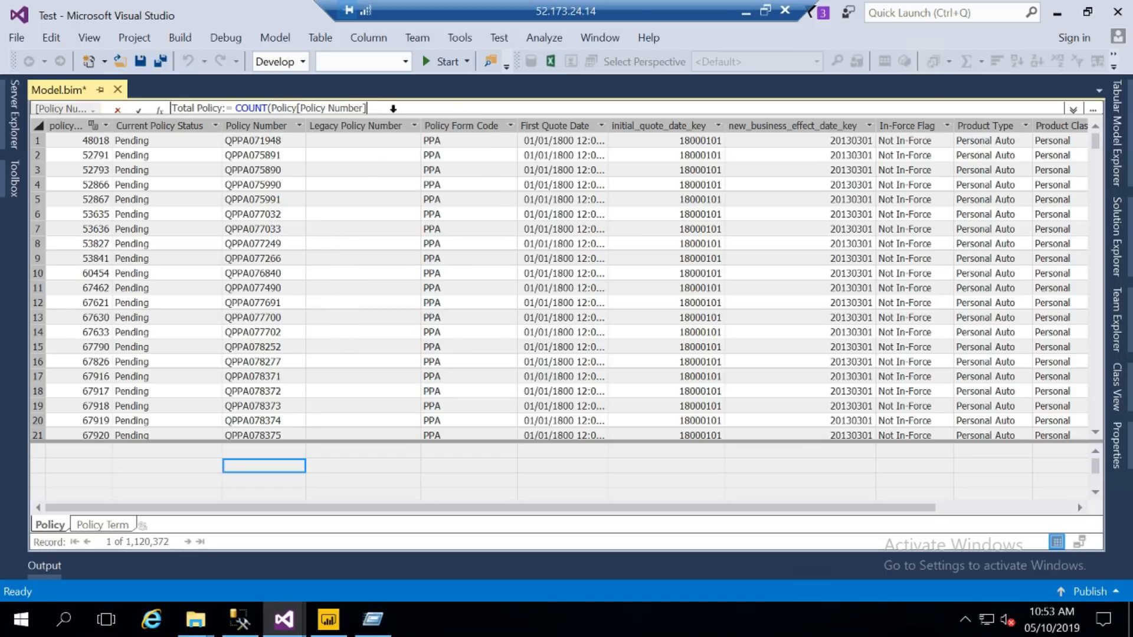
text())
key(Return)
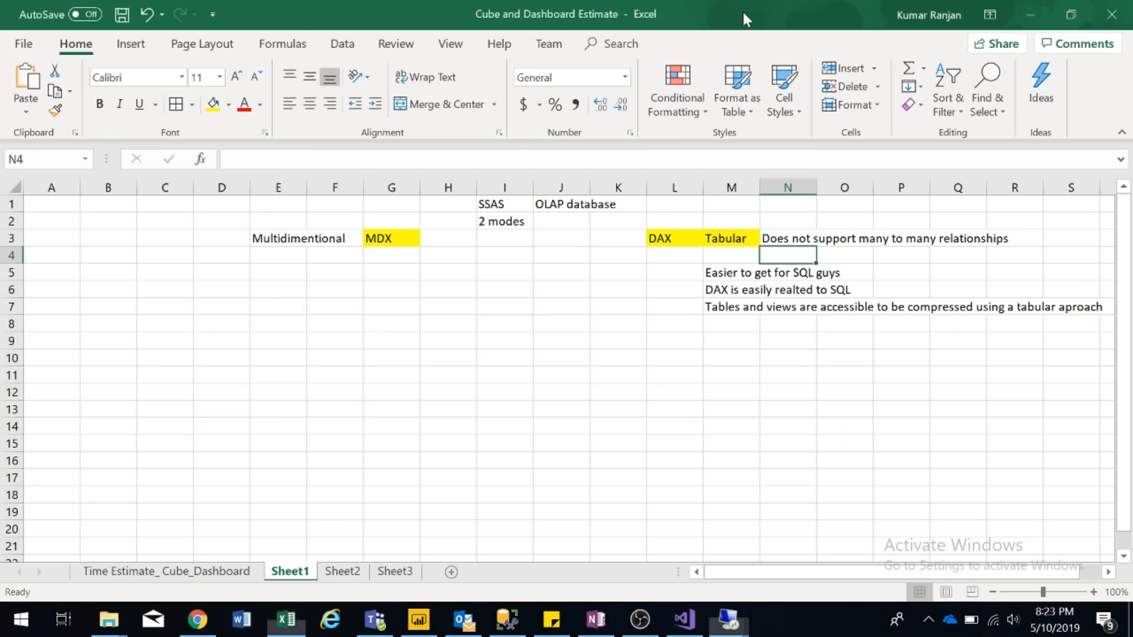
click(746, 12)
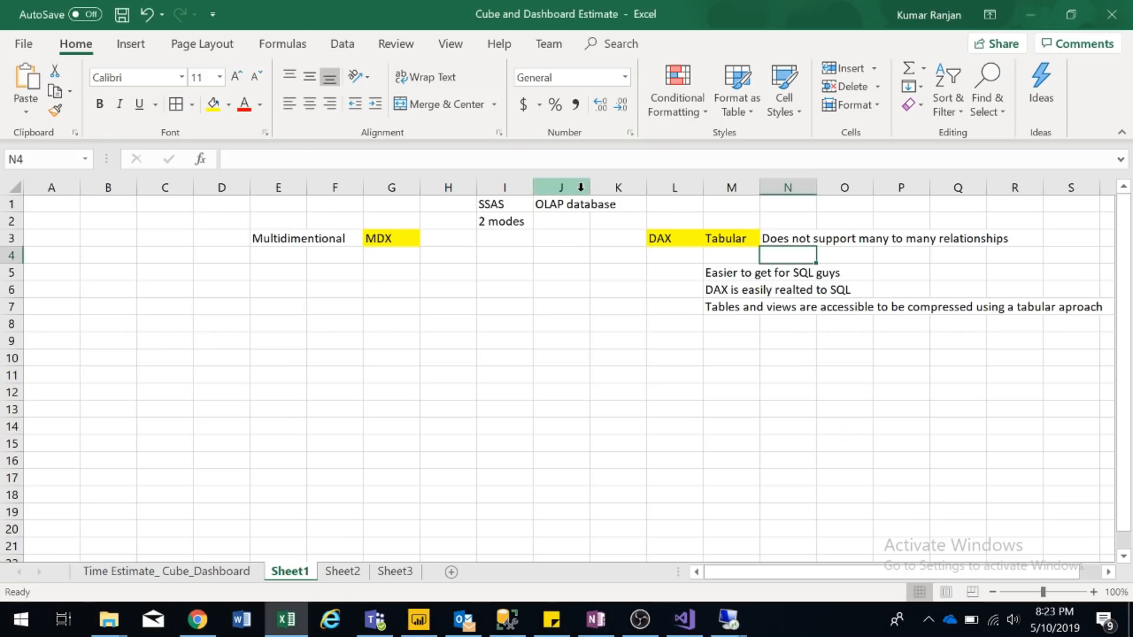